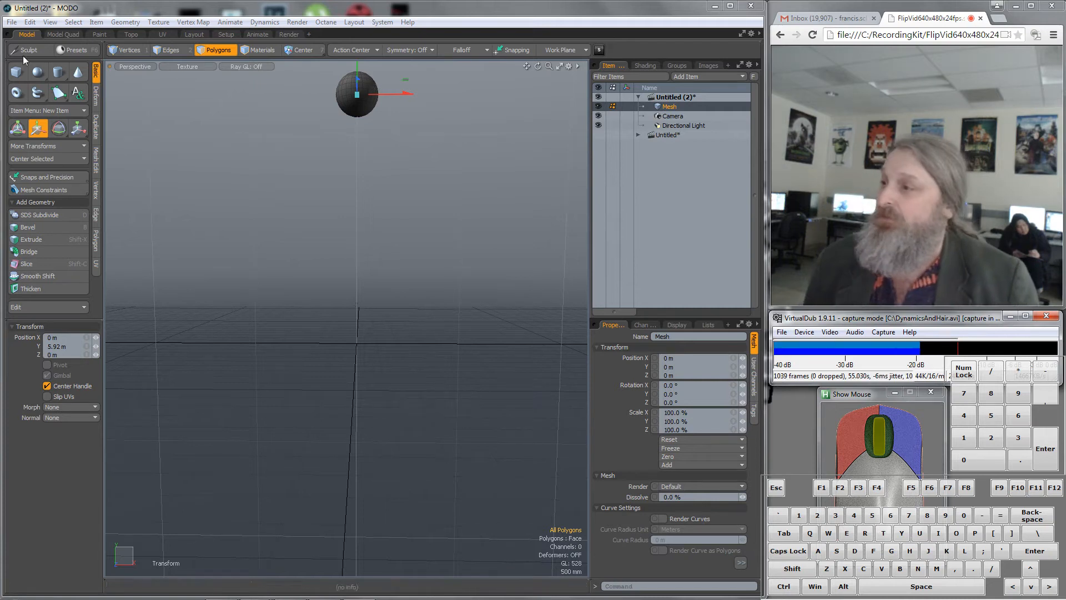
pyautogui.click(16, 72)
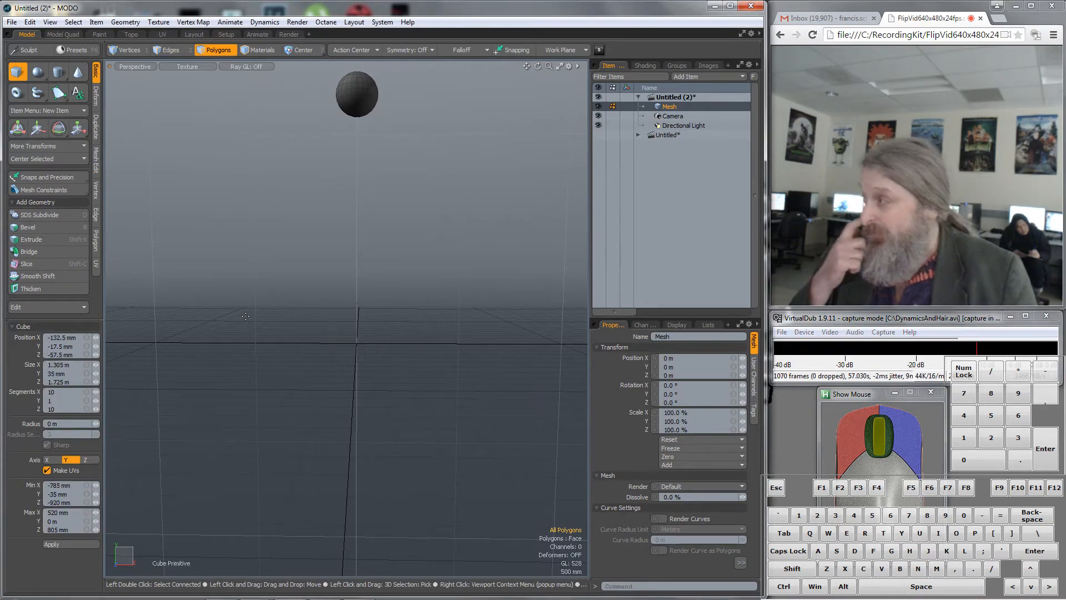
pyautogui.press('alt')
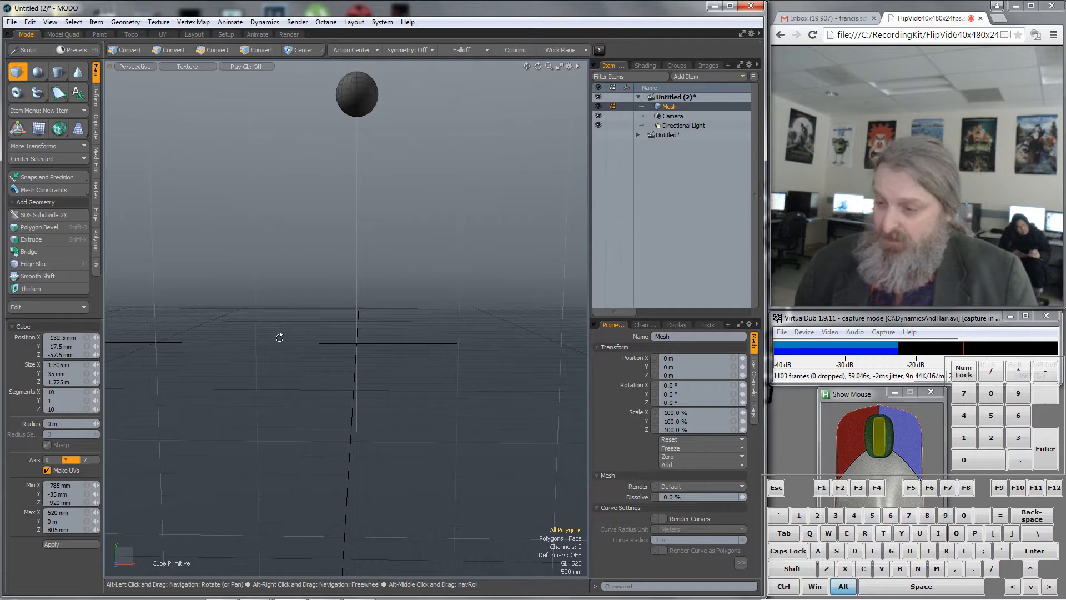
pyautogui.keyDown('alt'); pyautogui.moveTo(279, 337); pyautogui.dragTo(286, 385); pyautogui.keyUp('alt')
pyautogui.moveTo(223, 212); pyautogui.dragTo(325, 327)
pyautogui.press('ctrl')
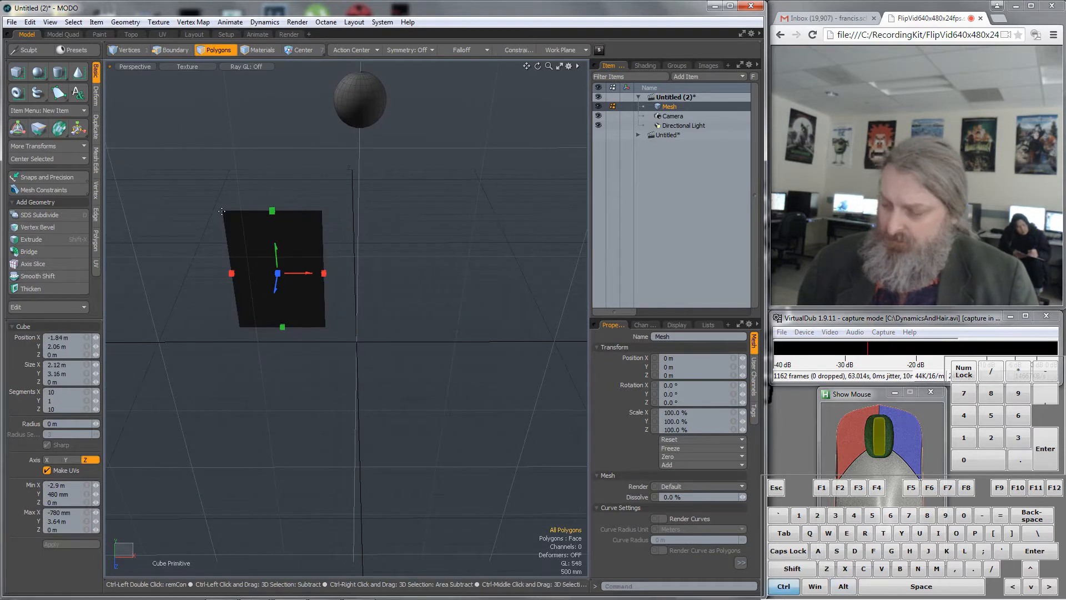
pyautogui.hotkey('ctrl', 'z')
# Step: Draw a flat cube-primitive floor beneath the ball, about 9.58 m wide, 300 mm thick and 13.62 m deep
pyautogui.moveTo(224, 217)
pyautogui.keyDown('alt'); pyautogui.mouseDown()
pyautogui.moveTo(241, 130)
pyautogui.moveTo(204, 278)
pyautogui.moveTo(226, 262)
pyautogui.moveTo(214, 233)
pyautogui.mouseUp(); pyautogui.keyUp('alt')
pyautogui.moveTo(193, 195); pyautogui.dragTo(588, 513)
pyautogui.keyDown('alt'); pyautogui.moveTo(295, 290); pyautogui.dragTo(285, 216); pyautogui.keyUp('alt')
pyautogui.moveTo(361, 343); pyautogui.dragTo(361, 352)
pyautogui.moveTo(367, 275); pyautogui.dragTo(369, 254)
pyautogui.moveTo(354, 461); pyautogui.dragTo(350, 502)
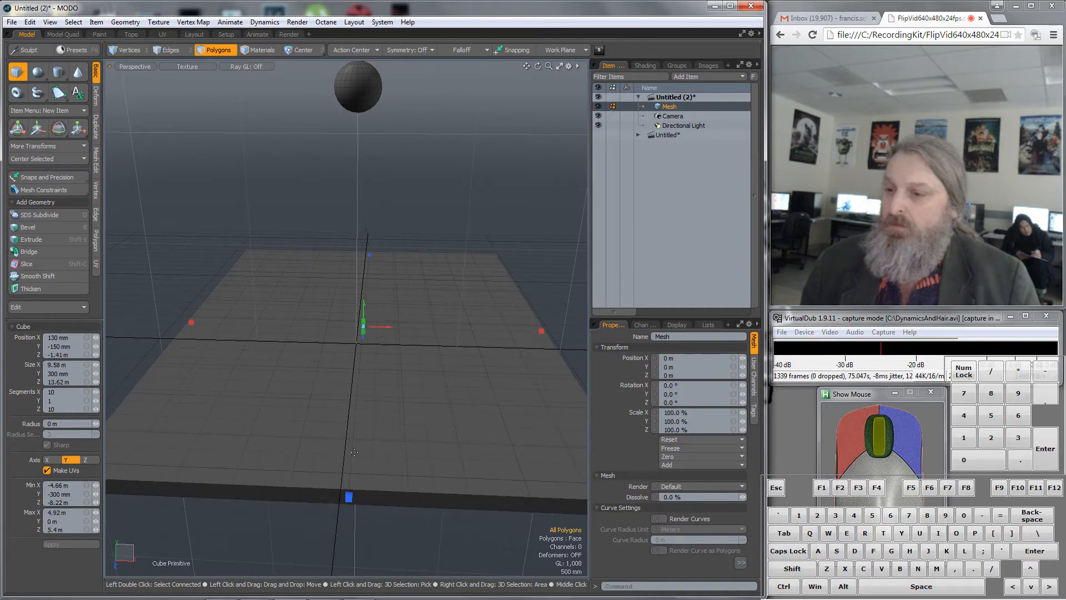
pyautogui.press('Escape')
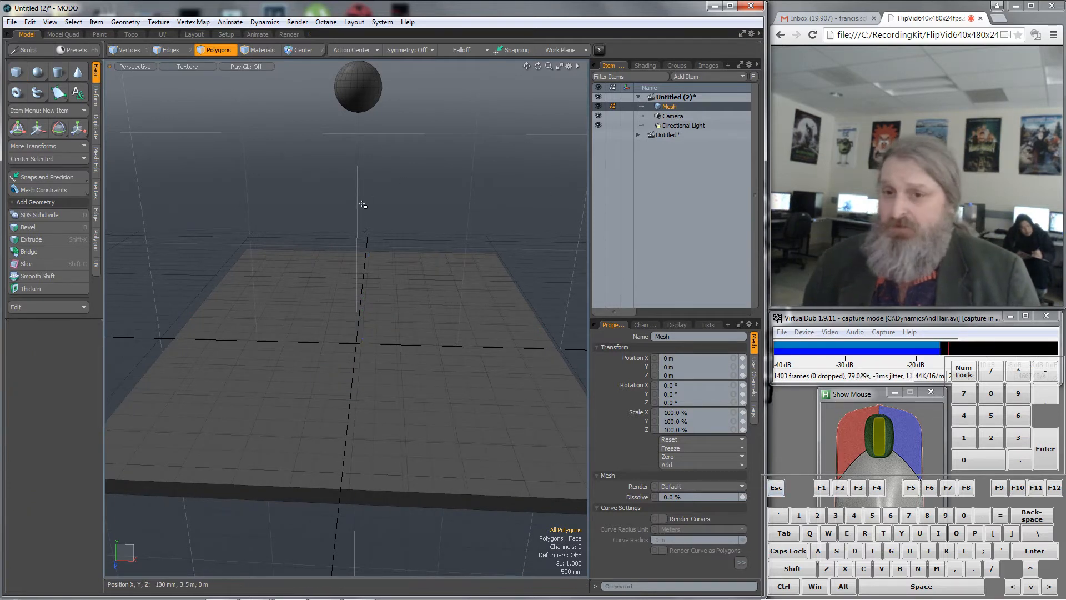
# Step: Cut the ball's polygons out of the floor mesh and paste them into a new mesh item
pyautogui.click(356, 92)
pyautogui.press(']')
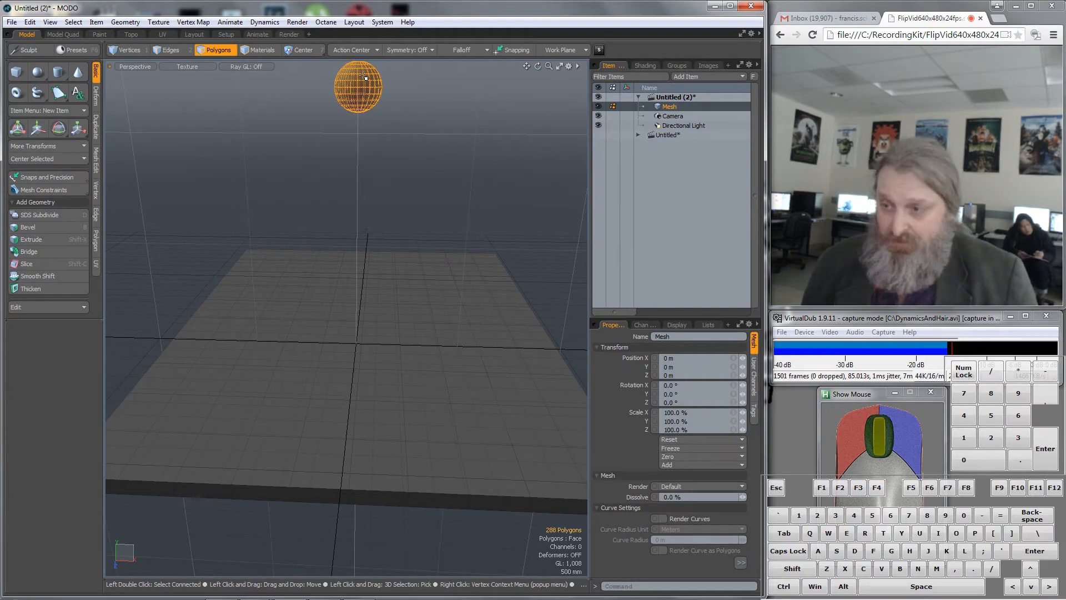
pyautogui.press('Delete')
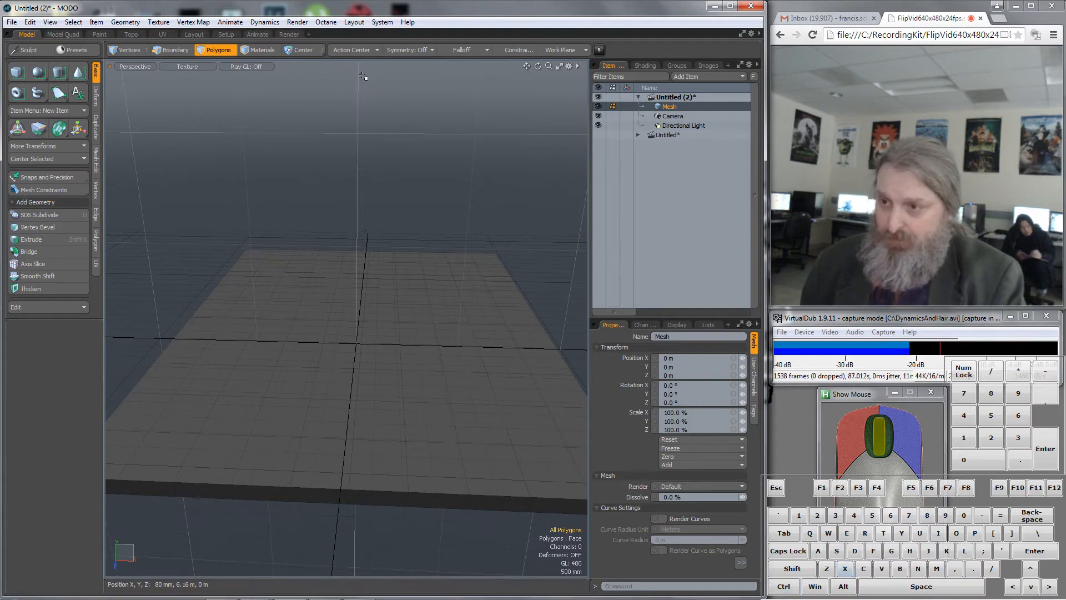
pyautogui.press('n')
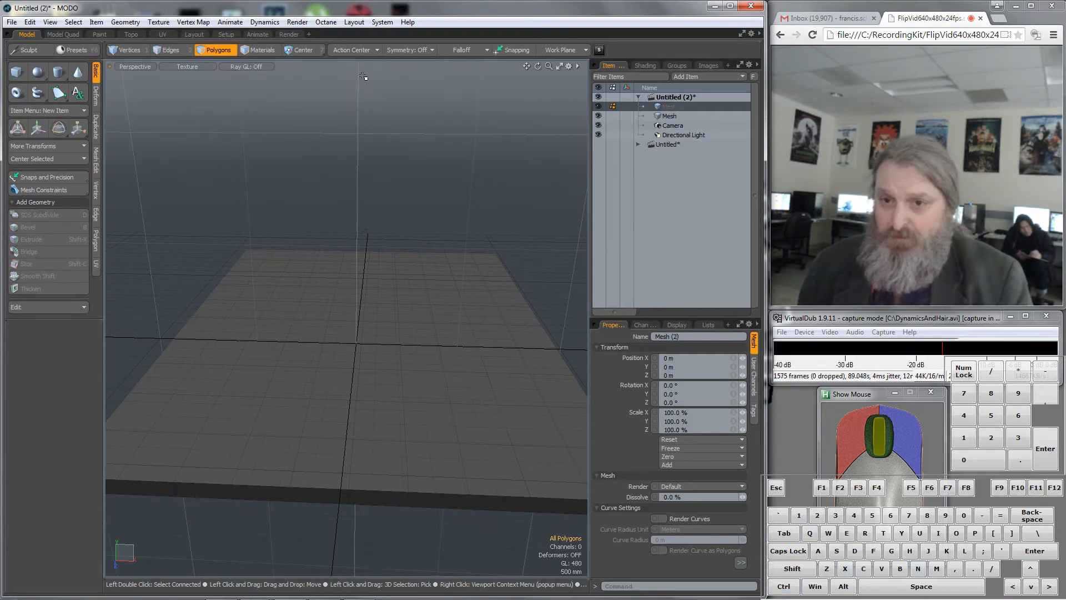
pyautogui.hotkey('ctrl', 'v')
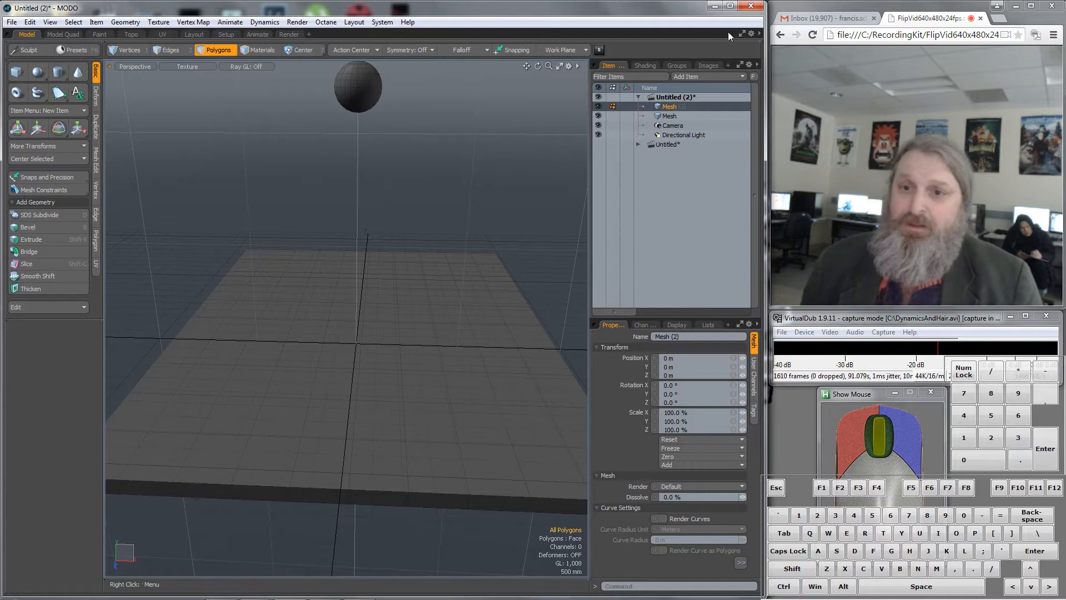
# Step: Rename the new mesh item that holds the sphere as Ball
pyautogui.rightClick(668, 106)
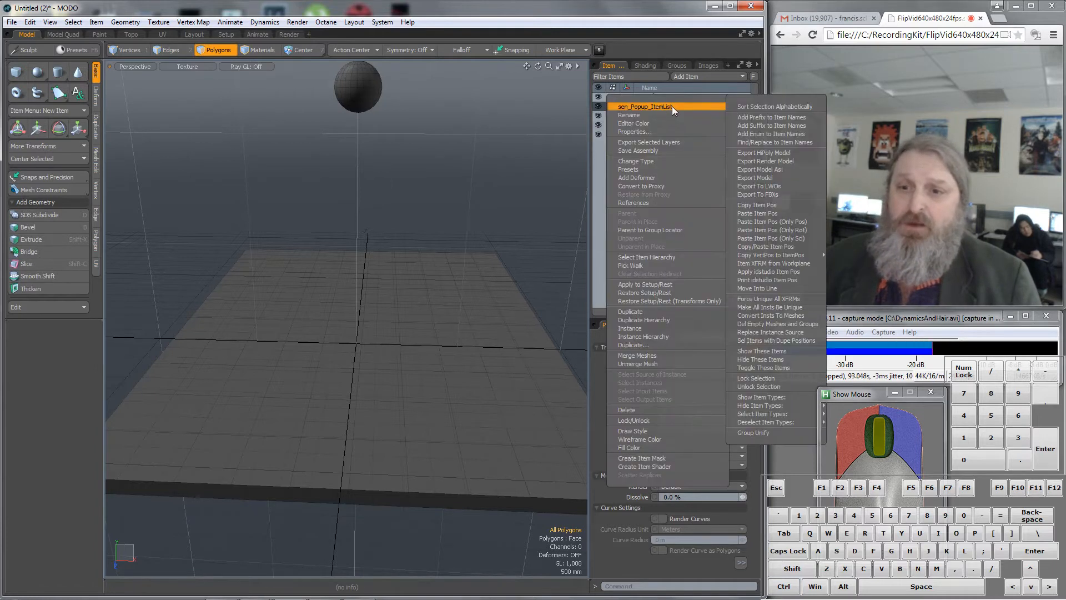
pyautogui.click(672, 115)
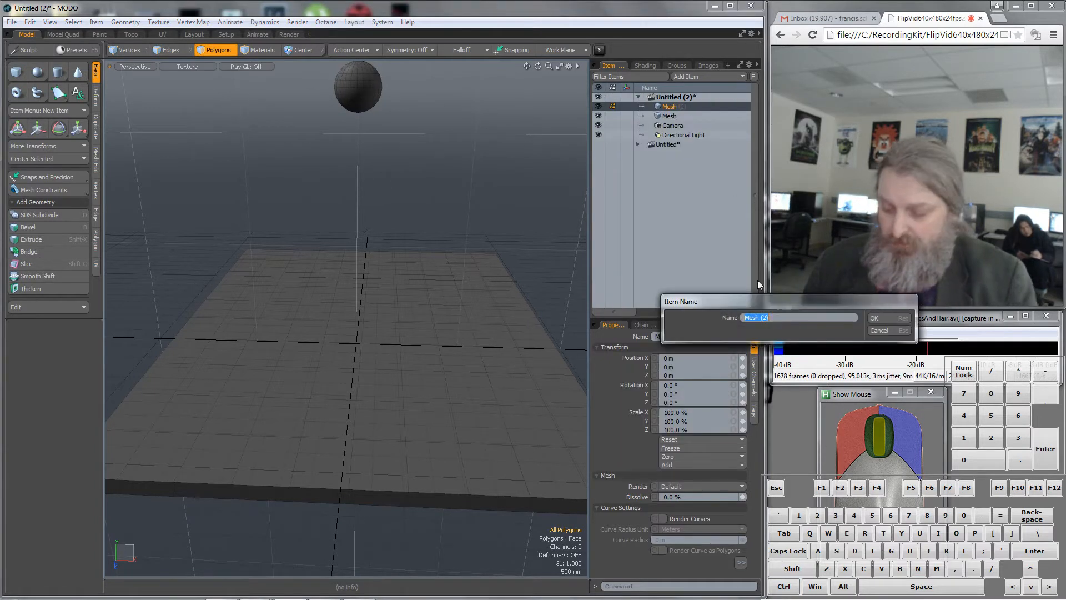
pyautogui.write('Ball')
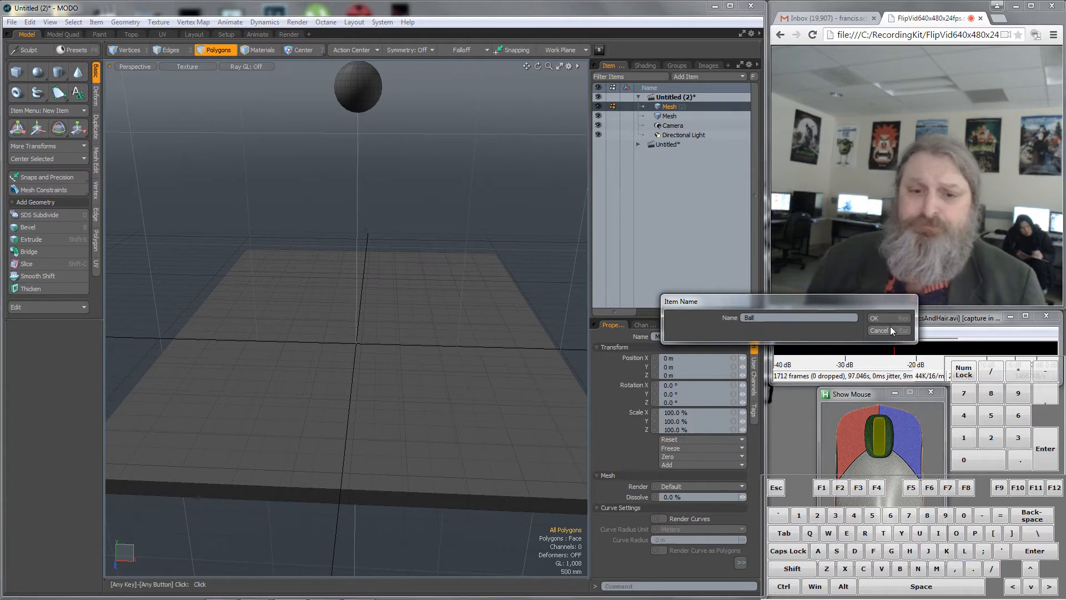
pyautogui.click(879, 317)
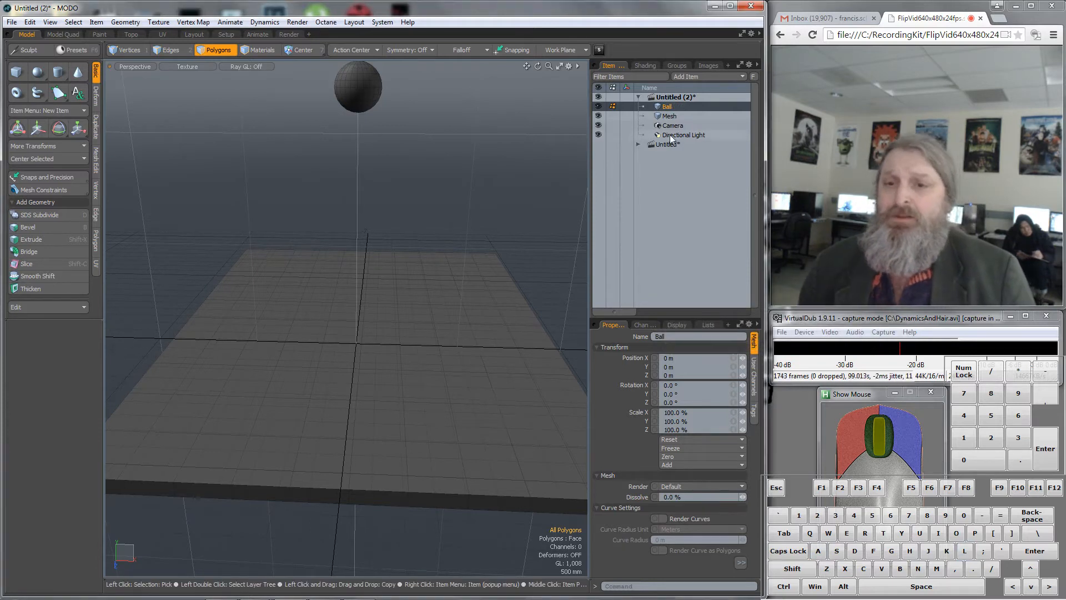
# Step: In the Setup layout, move the Ball item's center up to Y 6 m, into the middle of the sphere
pyautogui.click(669, 117)
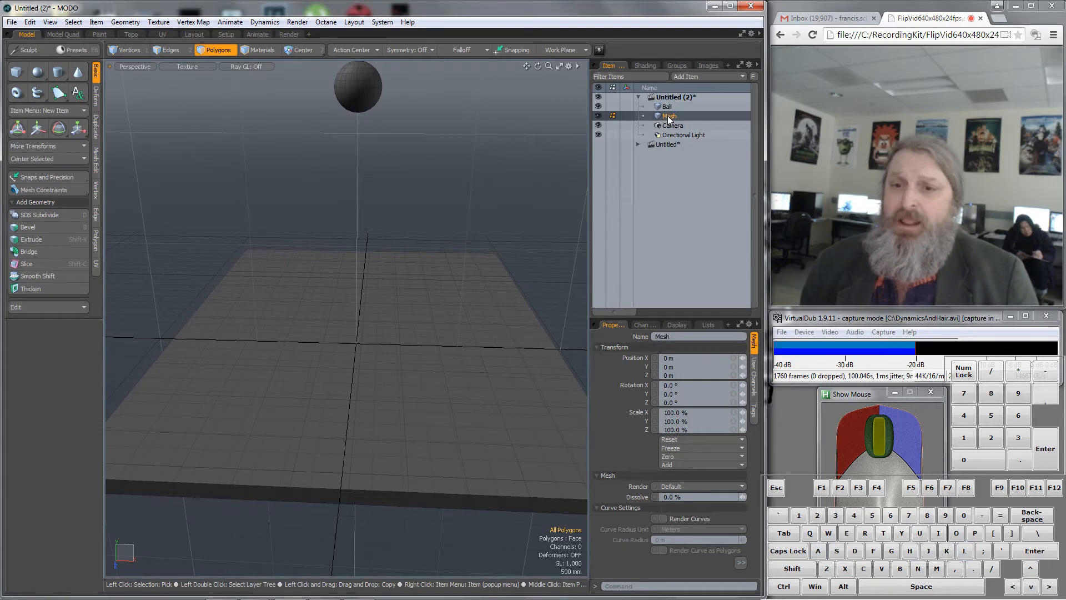
pyautogui.click(226, 34)
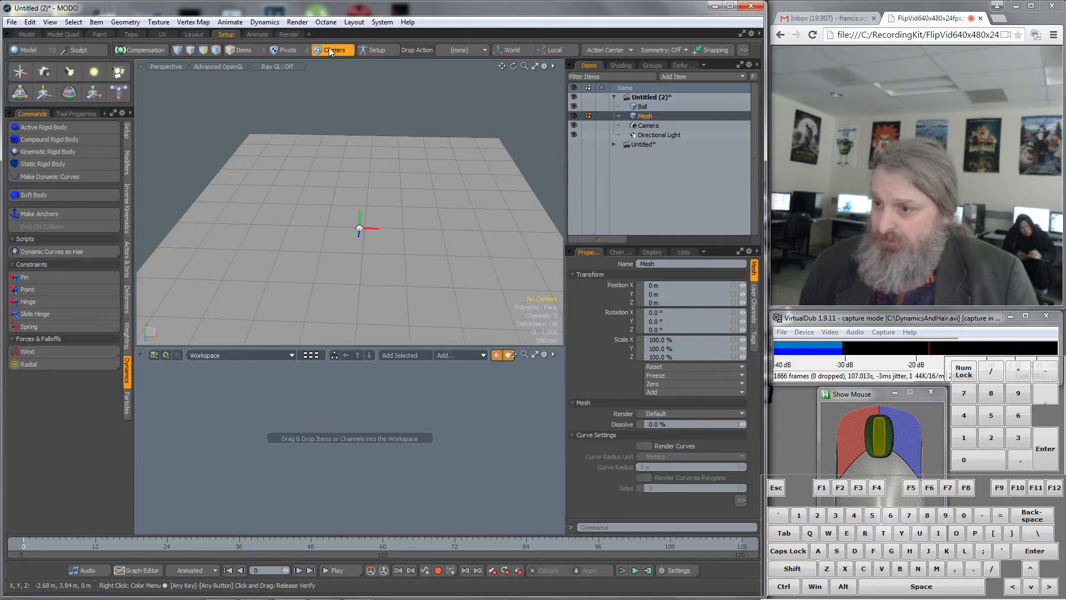
pyautogui.keyDown('alt'); pyautogui.moveTo(405, 194); pyautogui.dragTo(412, 151); pyautogui.keyUp('alt')
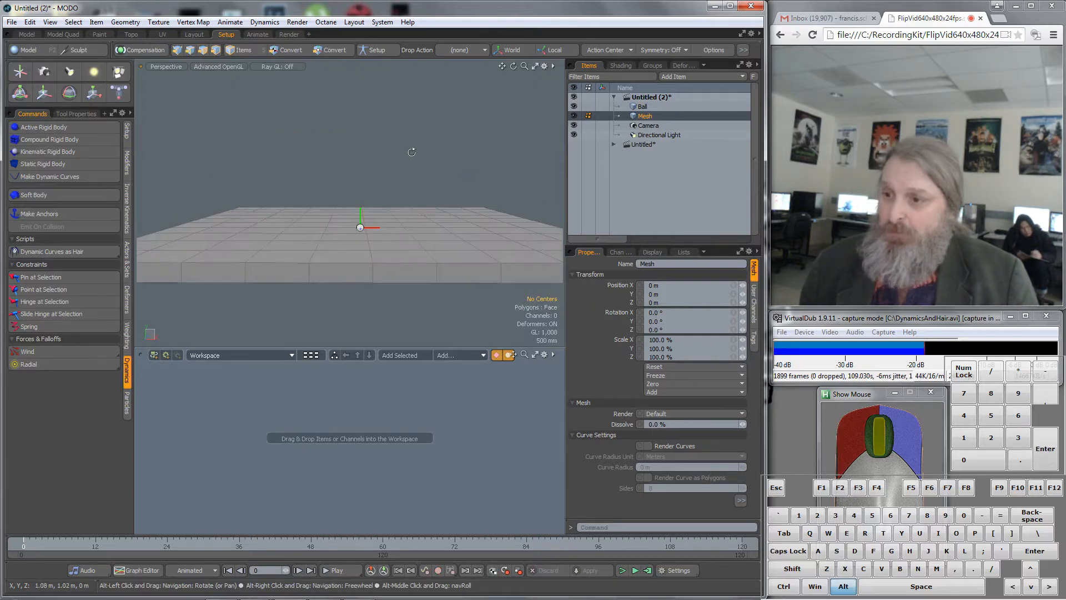
pyautogui.click(642, 106)
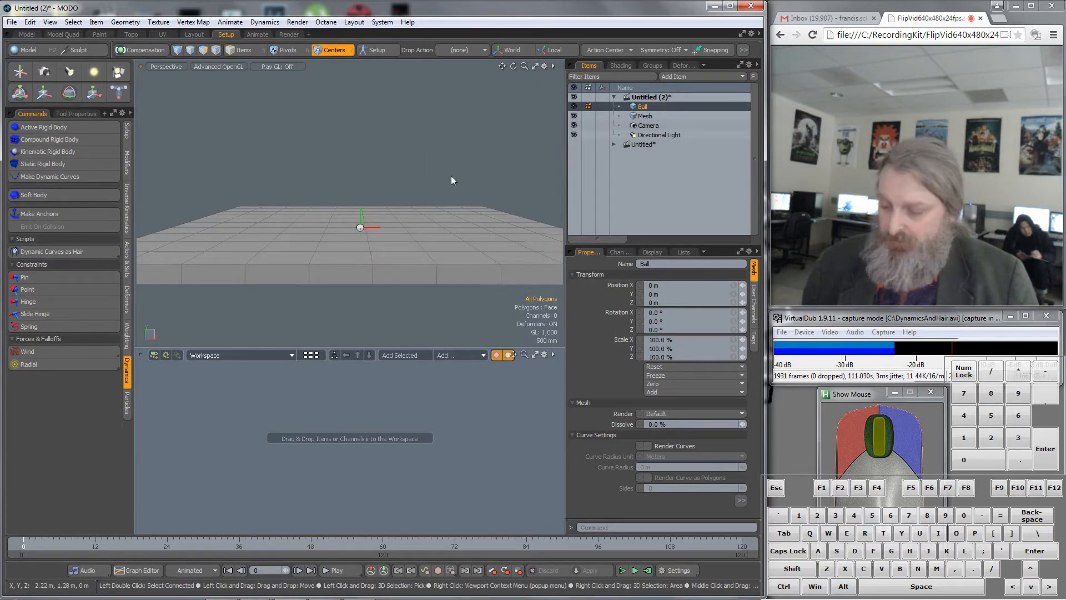
pyautogui.press('a')
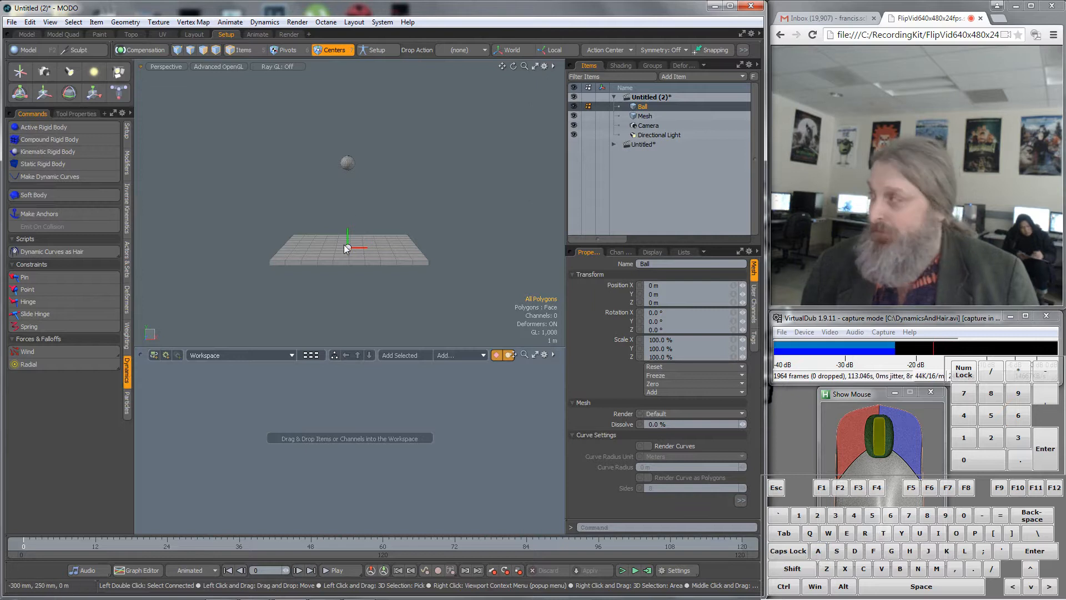
pyautogui.press('q')
pyautogui.press('w')
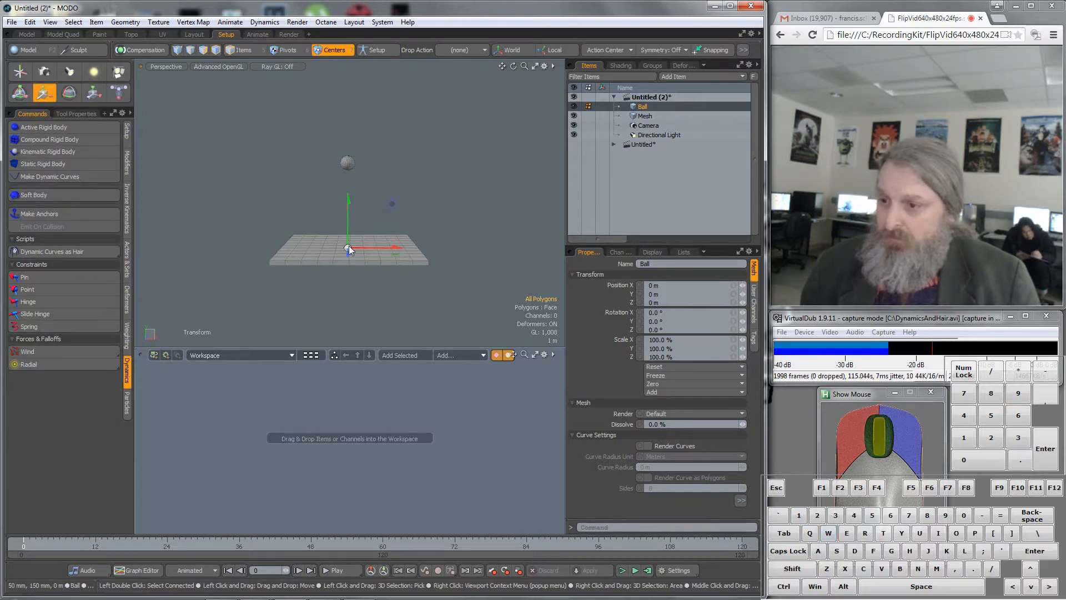
pyautogui.press('KP_1')
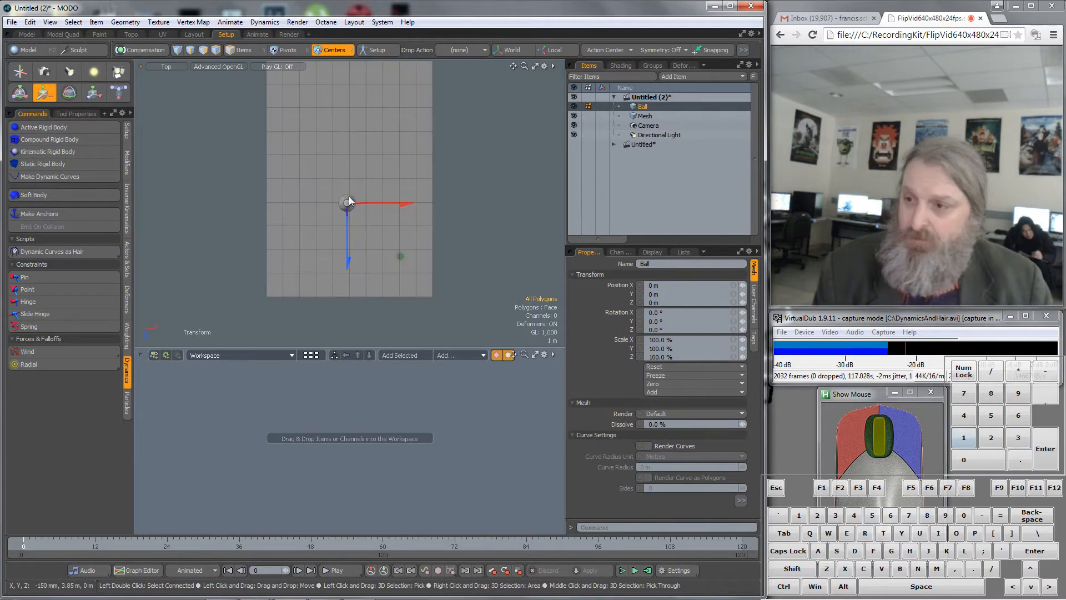
pyautogui.press('KP_3')
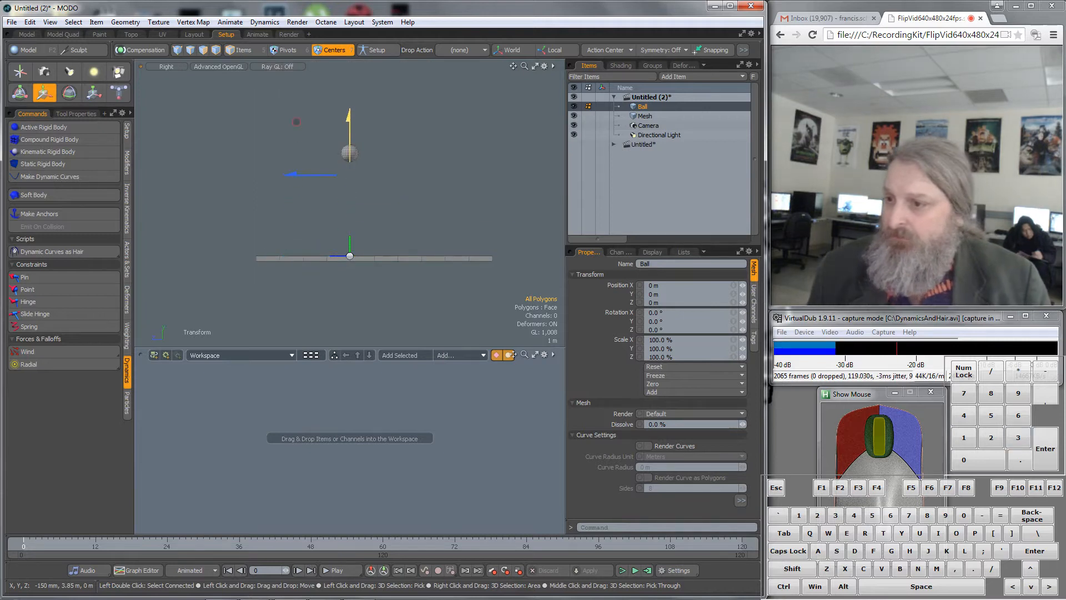
pyautogui.moveTo(348, 110)
pyautogui.mouseDown()
pyautogui.moveTo(350, 191)
pyautogui.moveTo(348, 100)
pyautogui.mouseUp()
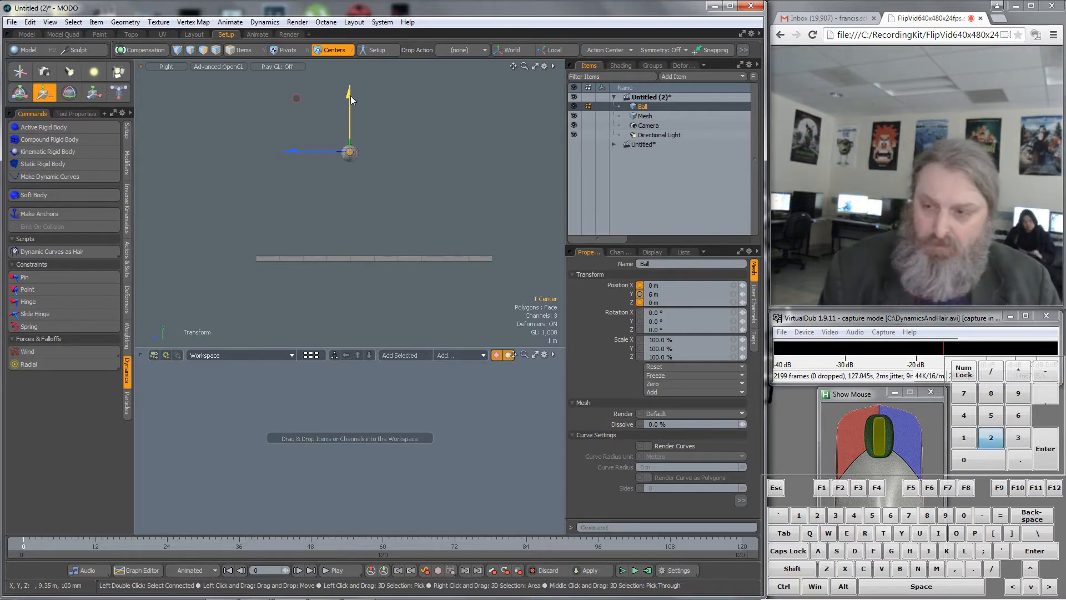
pyautogui.press('KP_1')
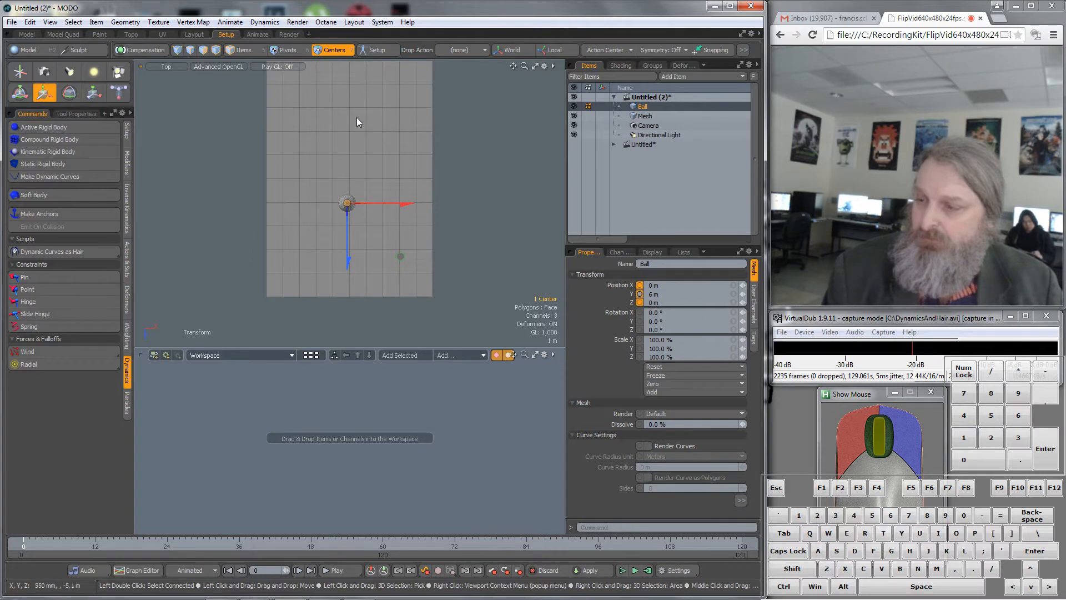
pyautogui.press('Escape')
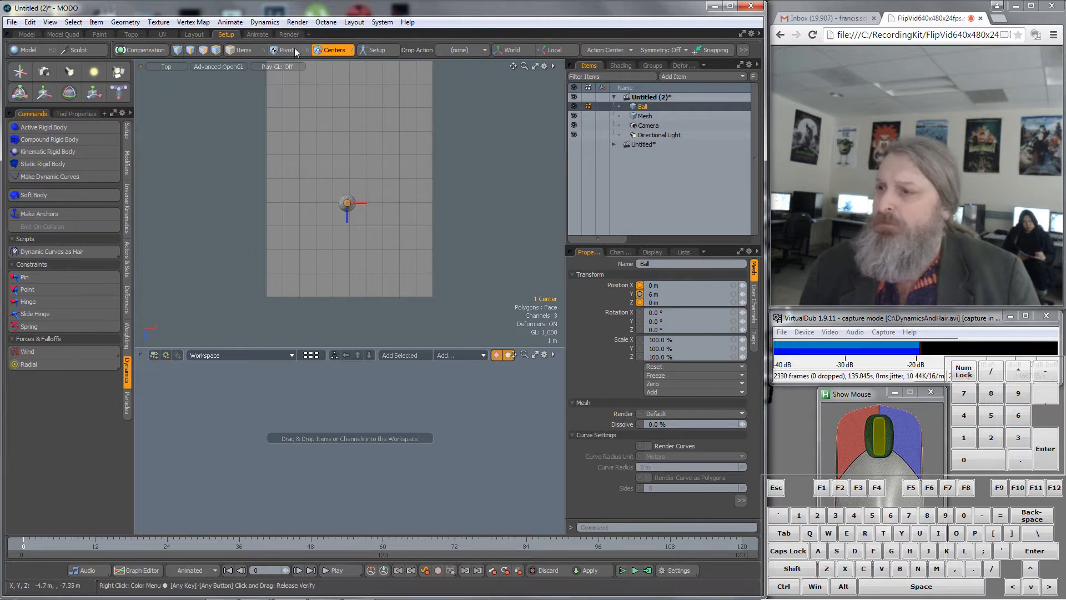
# Step: Switch to item selection and make the Ball an active rigid body
pyautogui.click(254, 50)
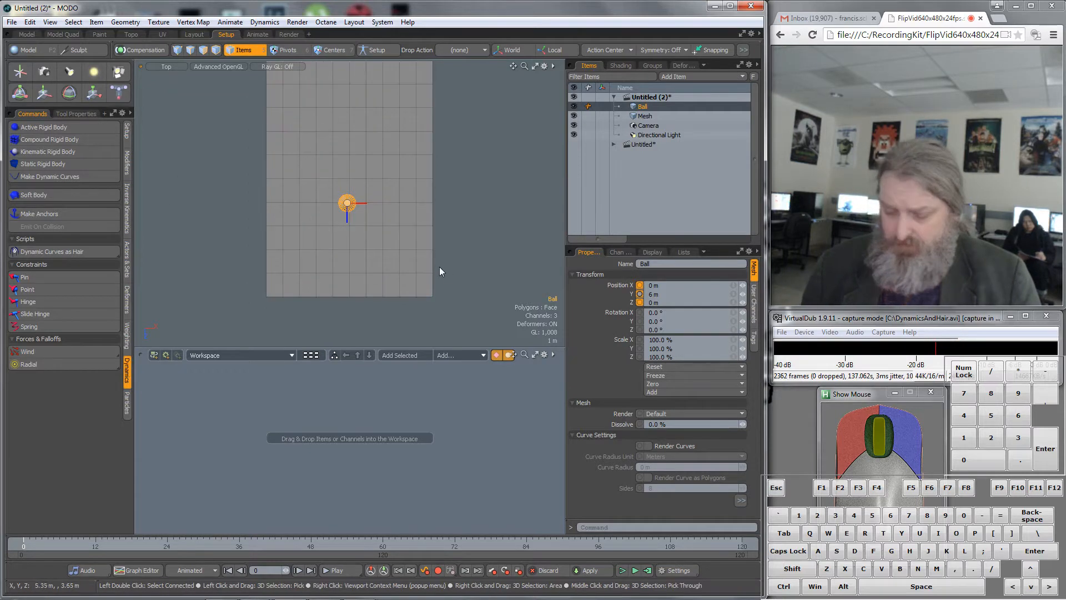
pyautogui.press('KP_Decimal')
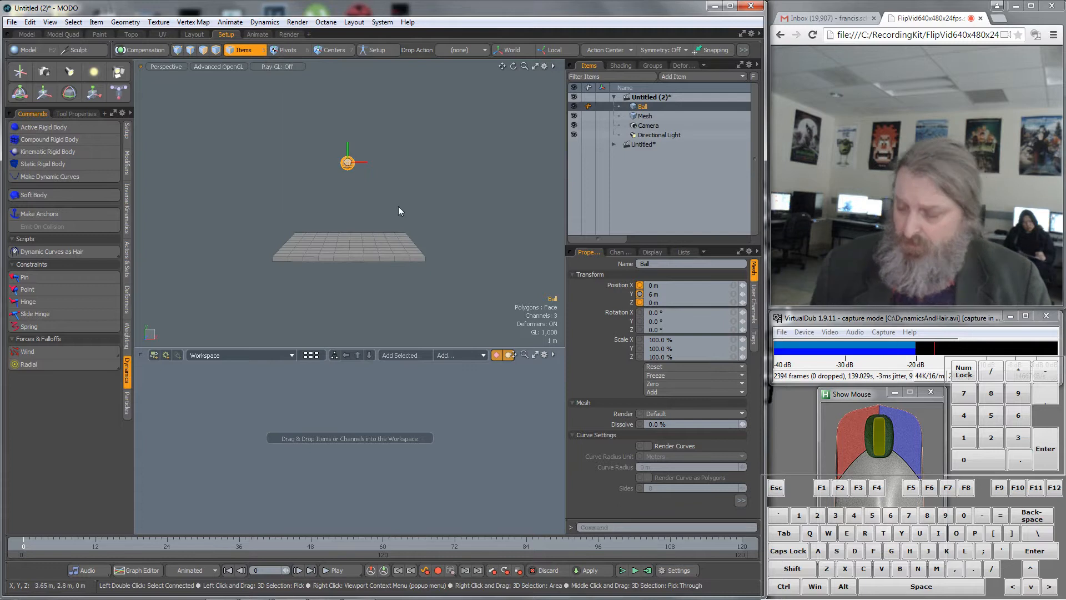
pyautogui.keyDown('alt'); pyautogui.moveTo(394, 218); pyautogui.dragTo(379, 238); pyautogui.keyUp('alt')
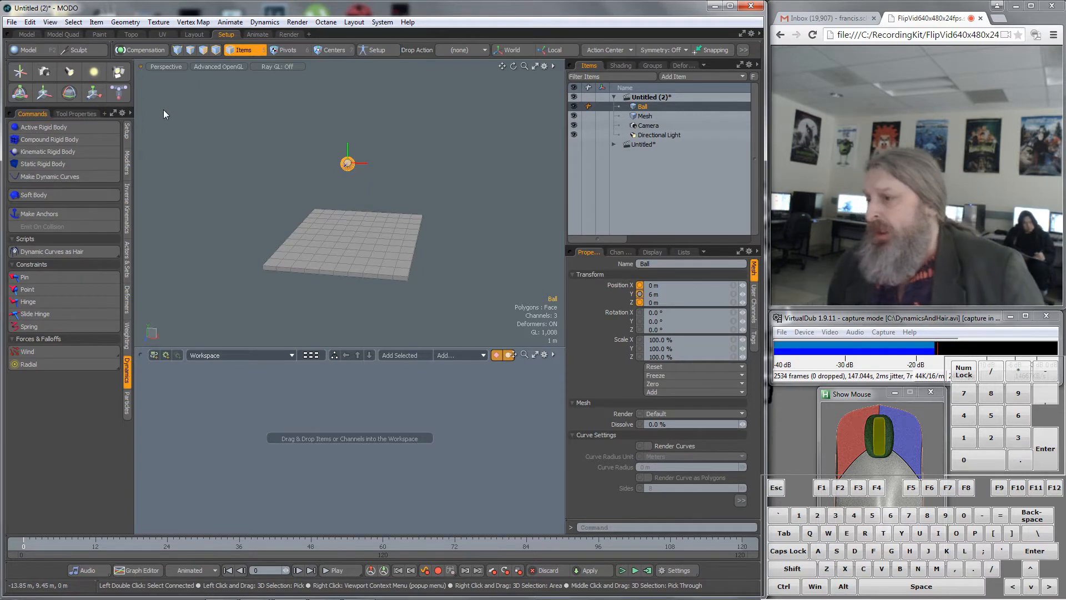
pyautogui.click(128, 340)
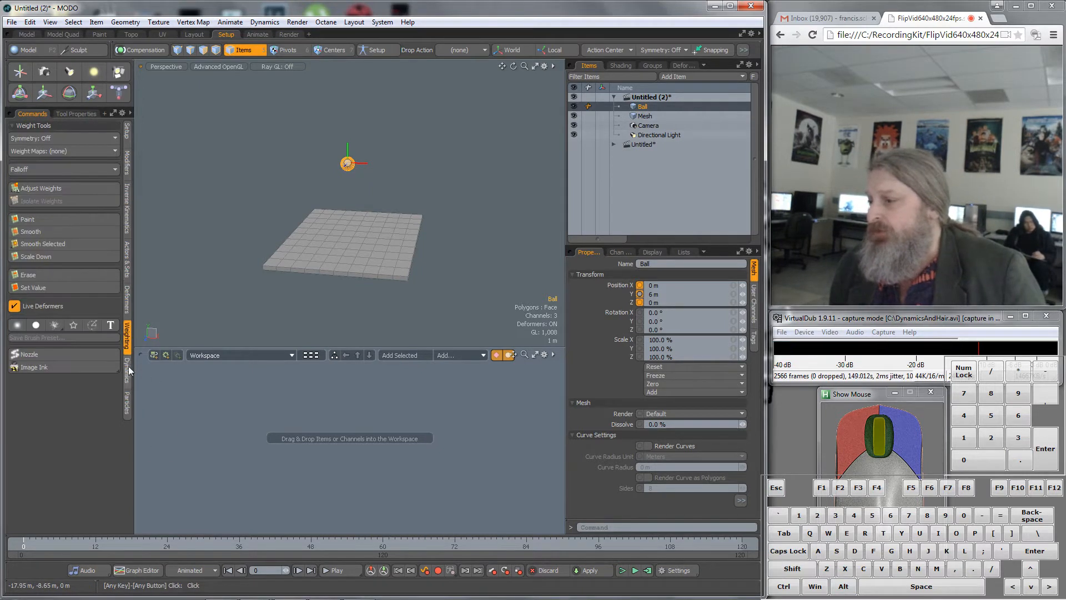
pyautogui.click(128, 369)
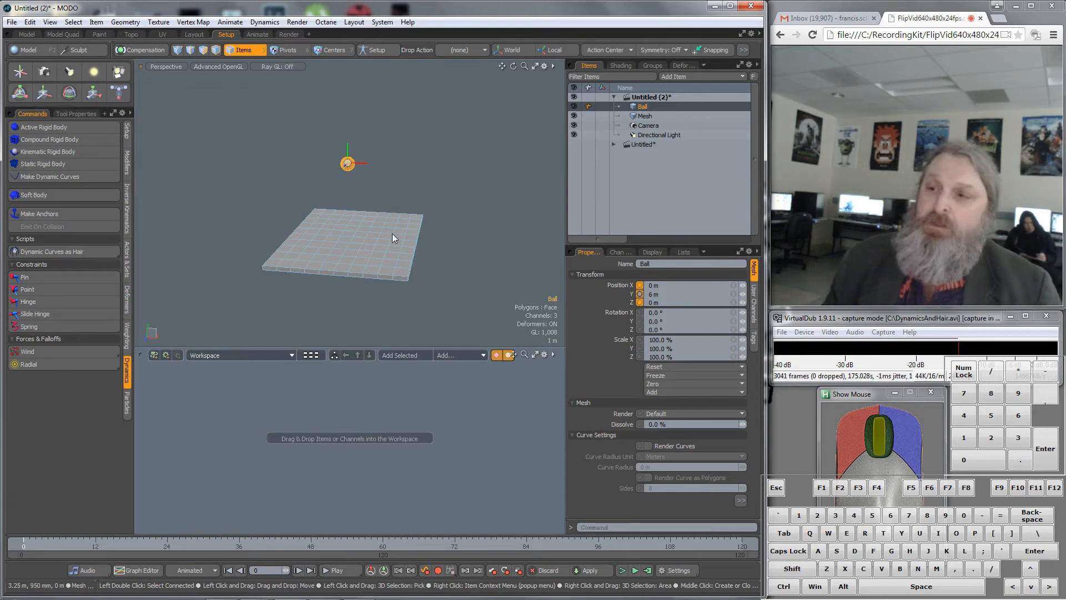
pyautogui.press('Escape')
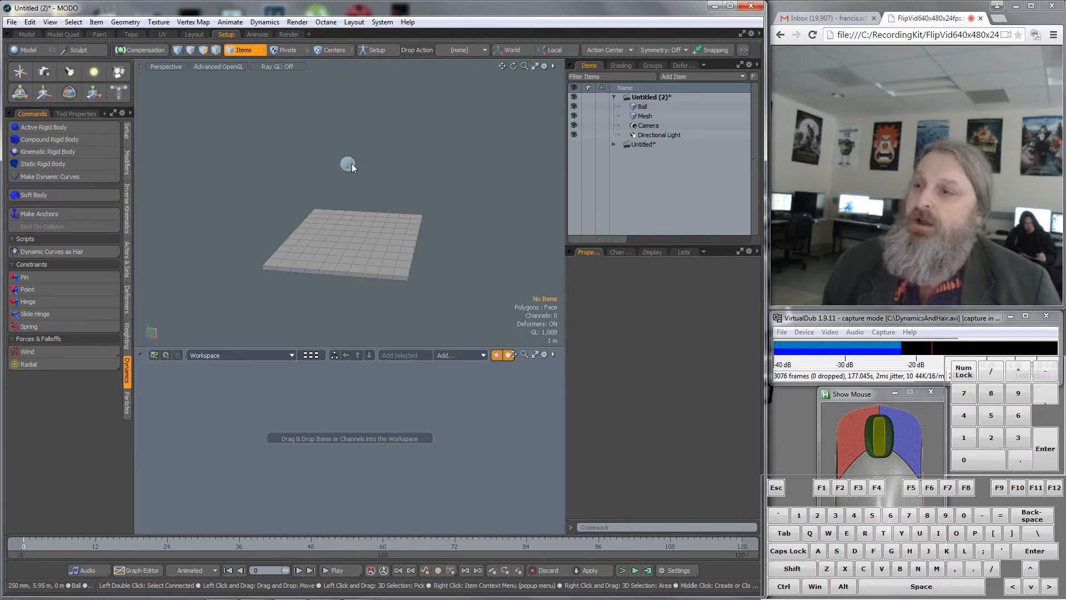
pyautogui.click(351, 164)
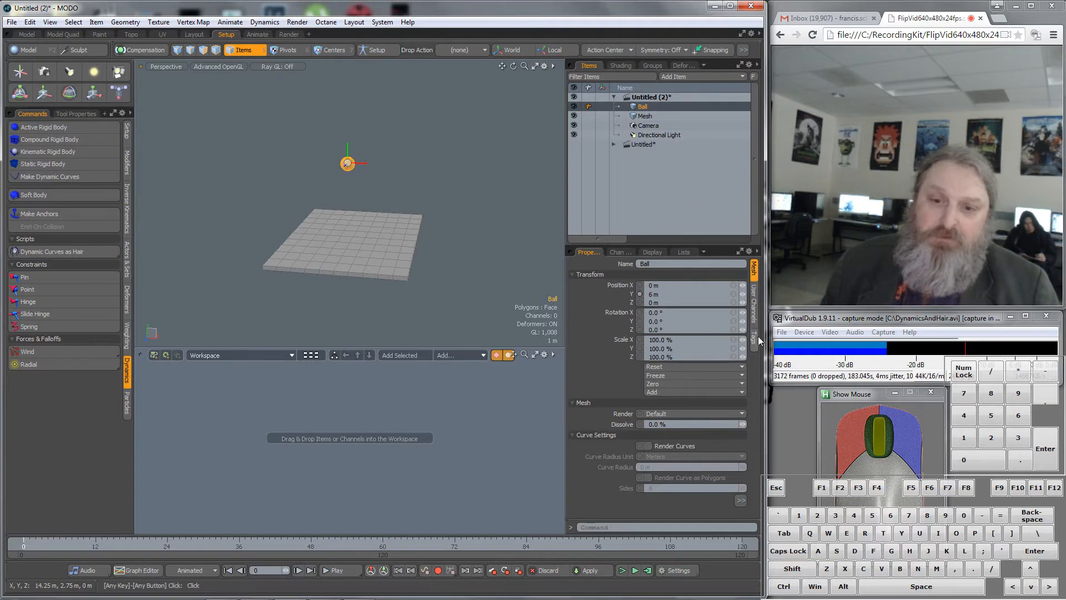
pyautogui.click(63, 132)
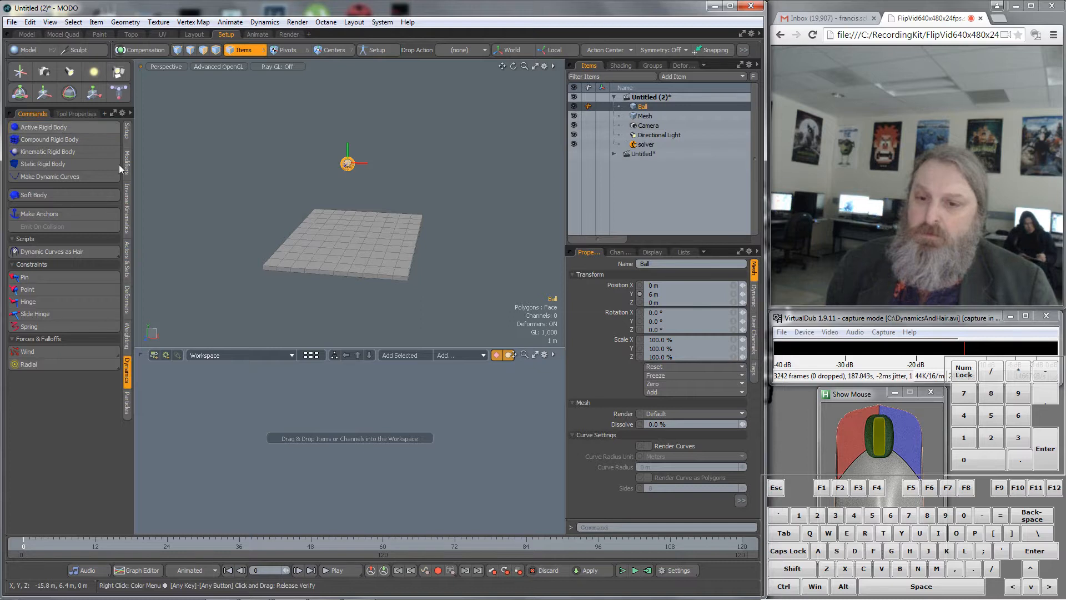
# Step: Examine the Ball's dynamics properties and the solver's physics rate and gravity settings
pyautogui.click(753, 300)
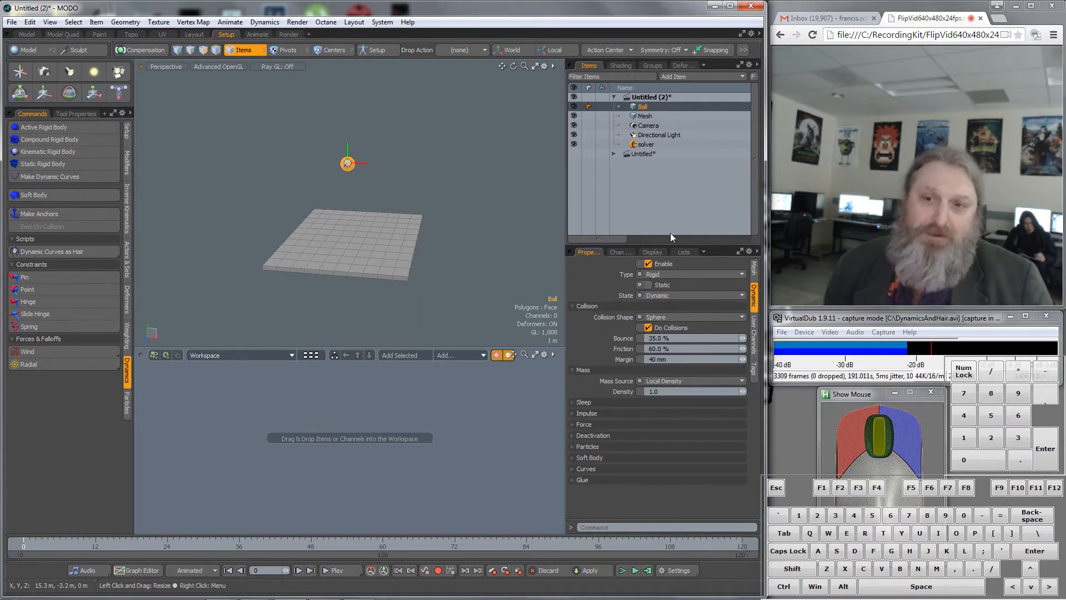
pyautogui.click(645, 145)
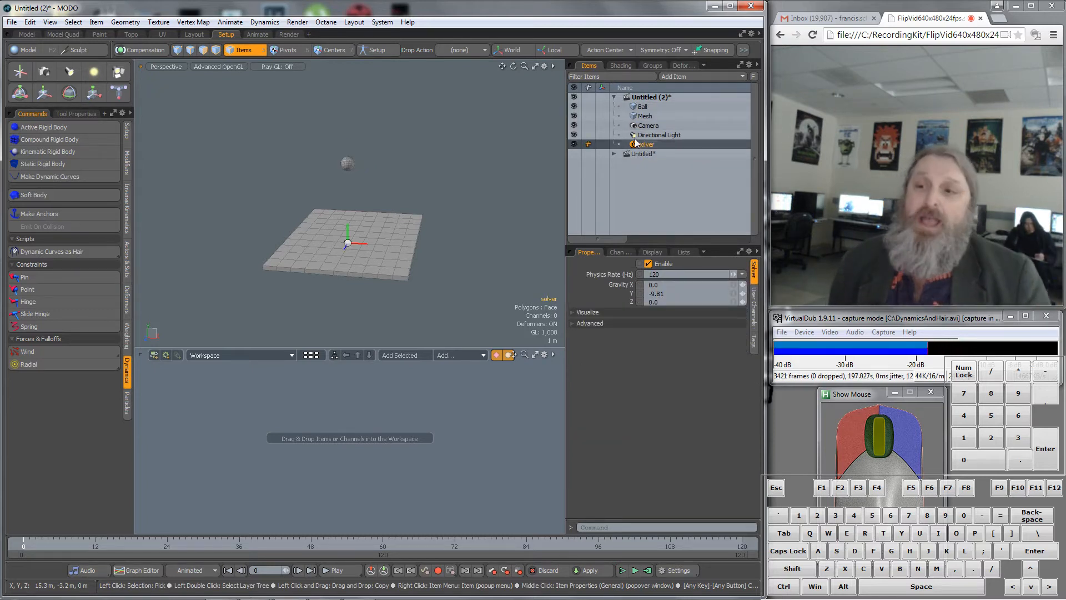
pyautogui.click(648, 107)
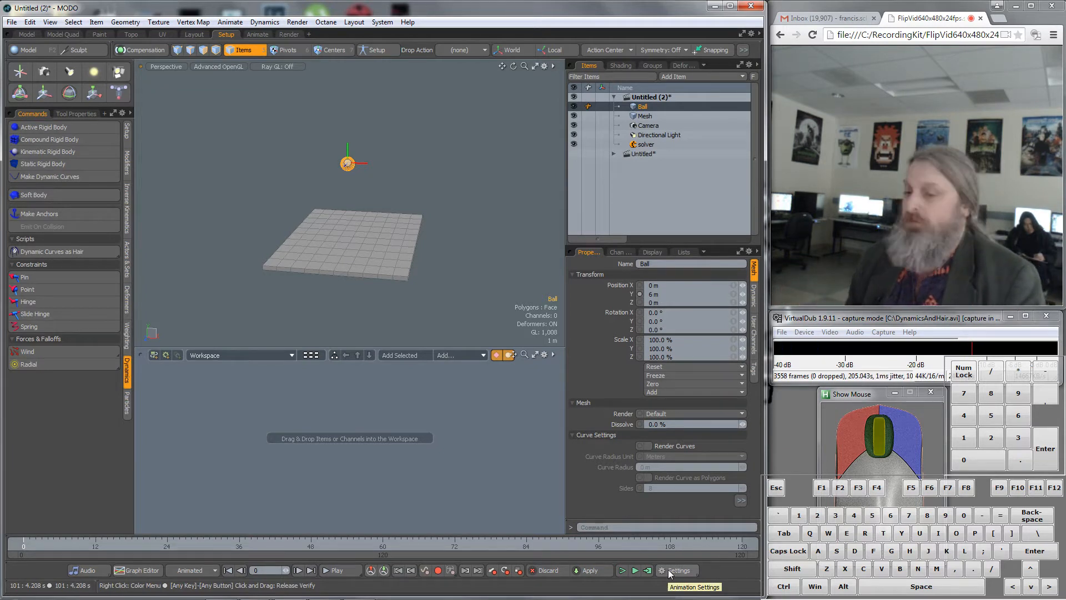
# Step: Run the live dynamics simulation to watch the ball fall, and stop it
pyautogui.click(623, 571)
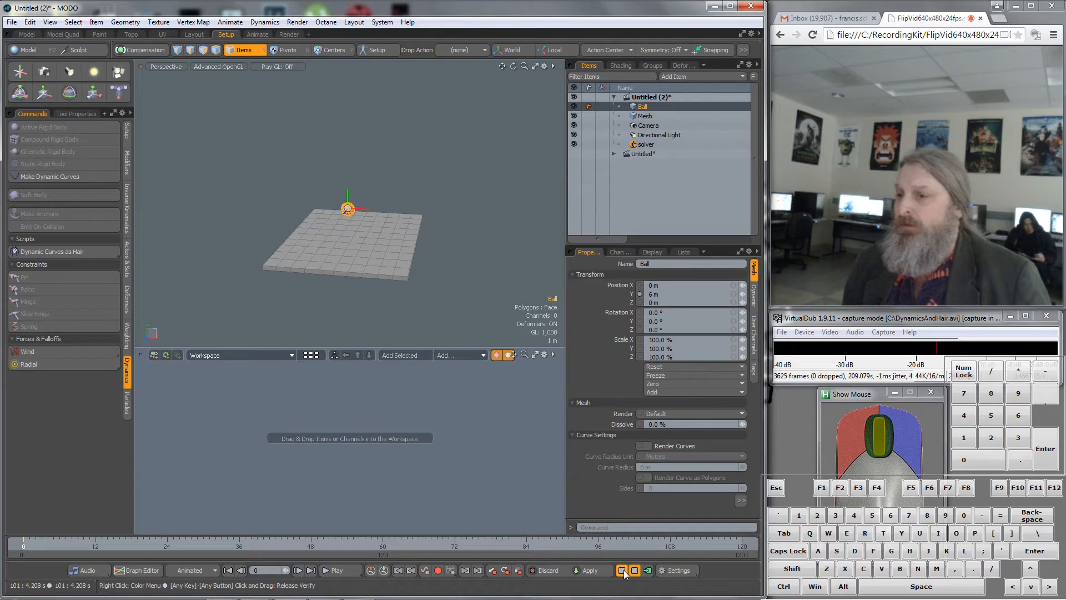
pyautogui.click(533, 541)
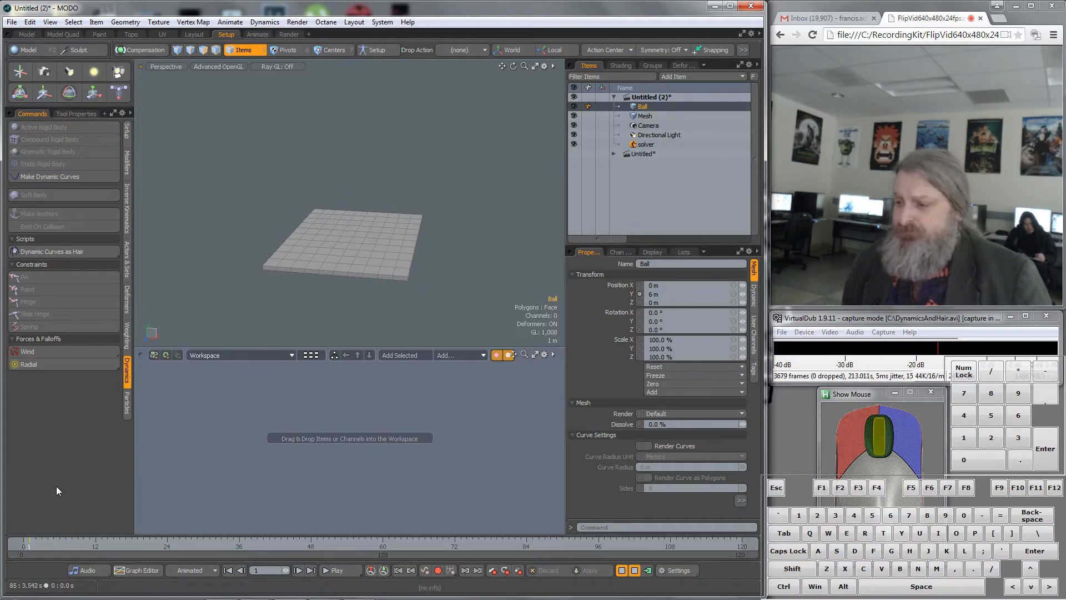
pyautogui.click(622, 570)
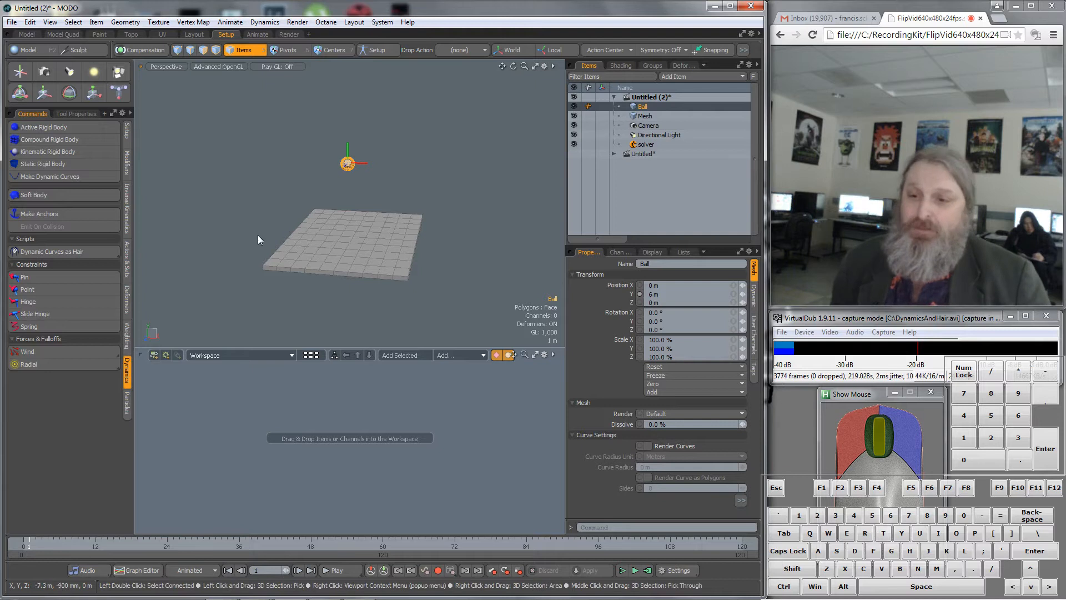
pyautogui.keyDown('alt'); pyautogui.moveTo(430, 258); pyautogui.dragTo(438, 239); pyautogui.keyUp('alt')
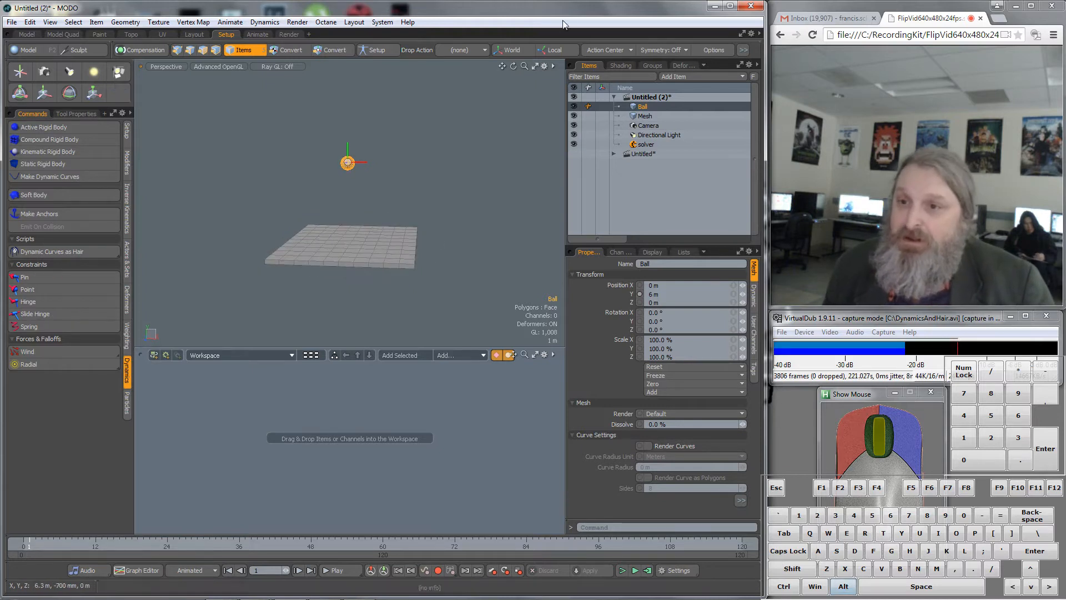
# Step: Try to rearrange the 3D viewports with the Model Quad and Model Single presets
pyautogui.click(552, 64)
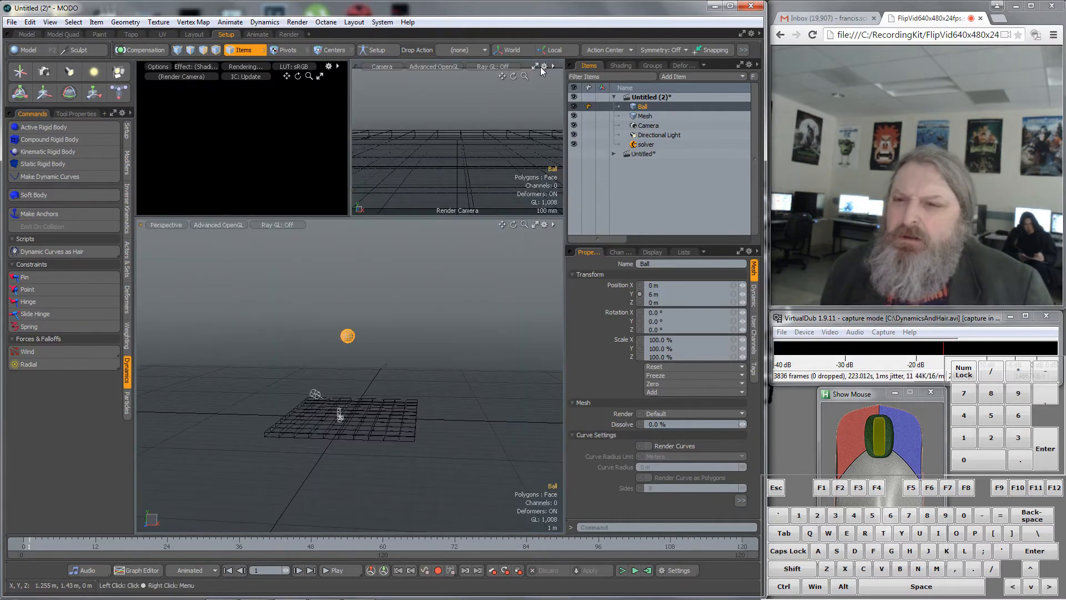
pyautogui.click(552, 65)
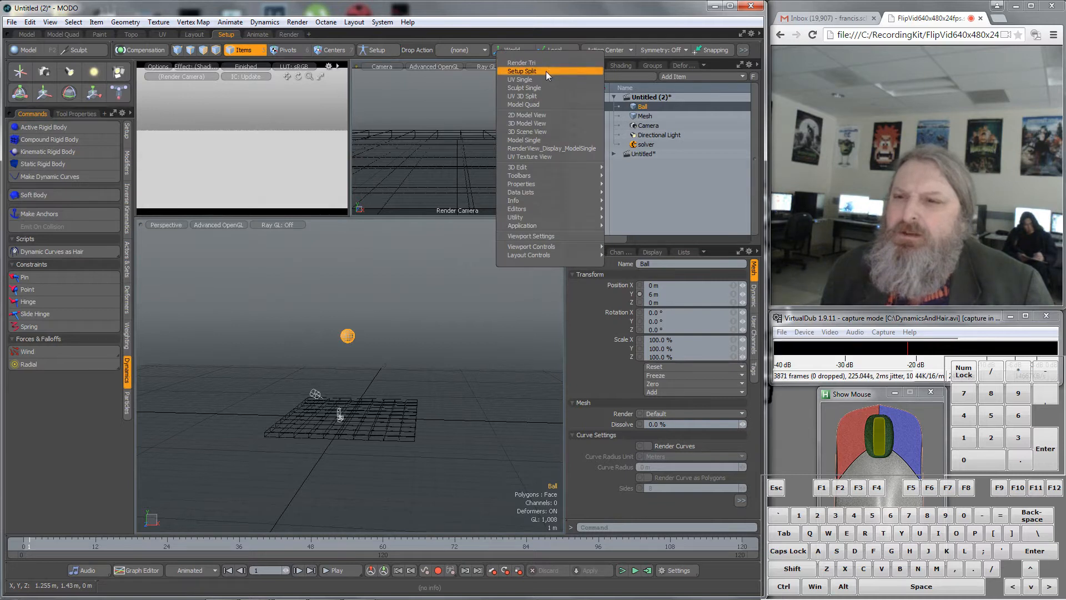
pyautogui.click(537, 104)
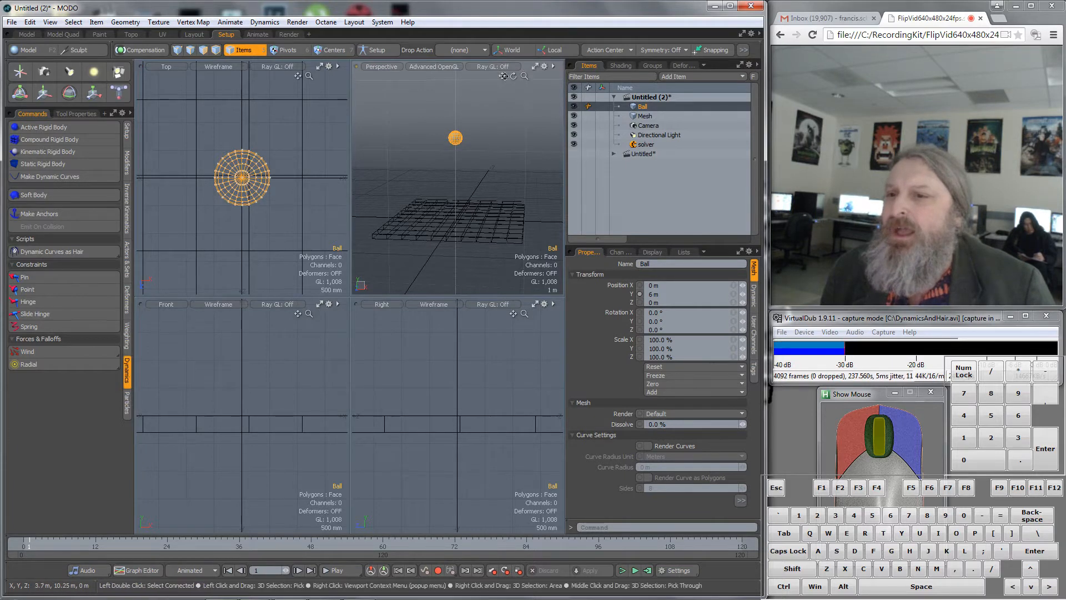
pyautogui.click(551, 66)
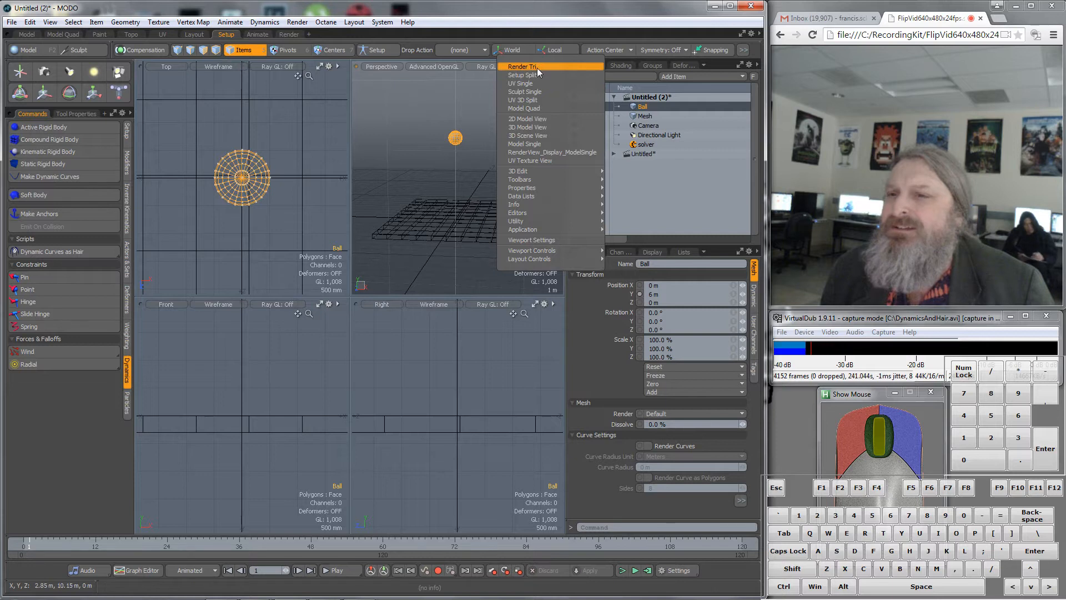
pyautogui.click(516, 144)
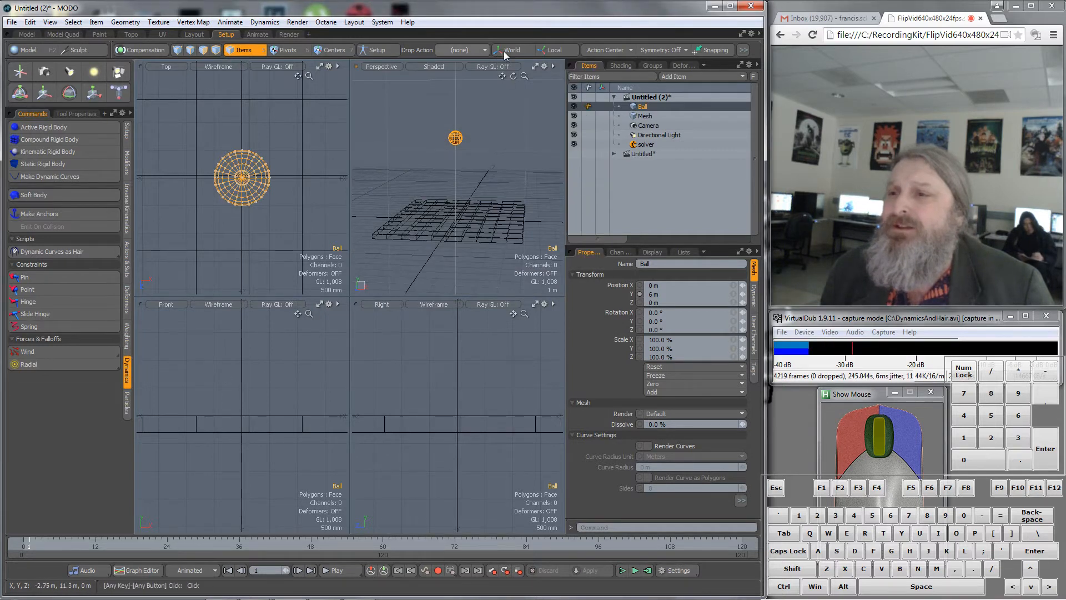
# Step: Restore the Tabbed layout of the Normal class to its baseline version
pyautogui.click(382, 22)
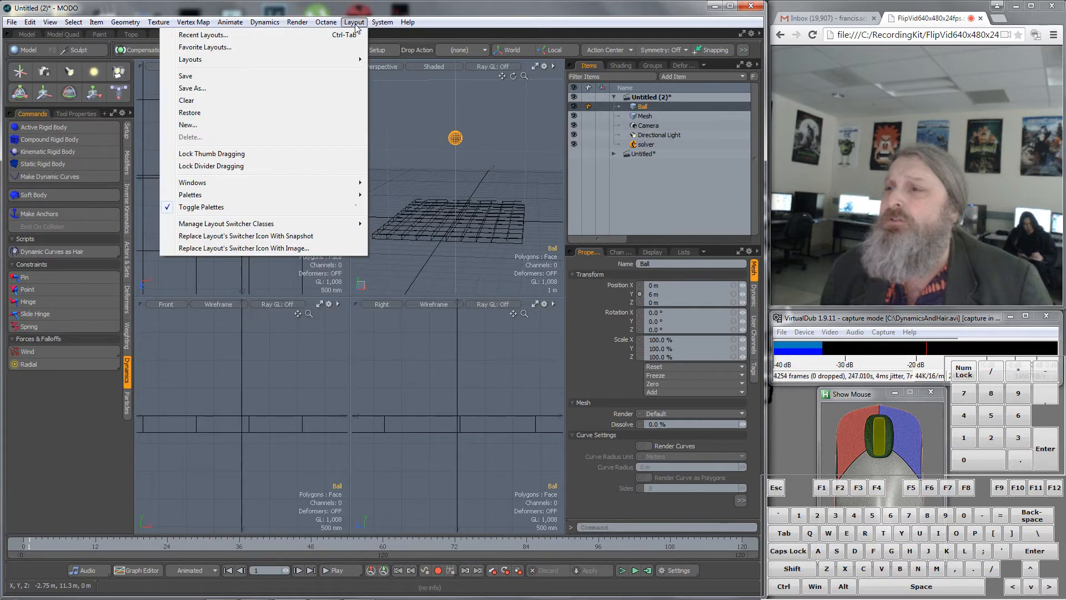
pyautogui.click(312, 112)
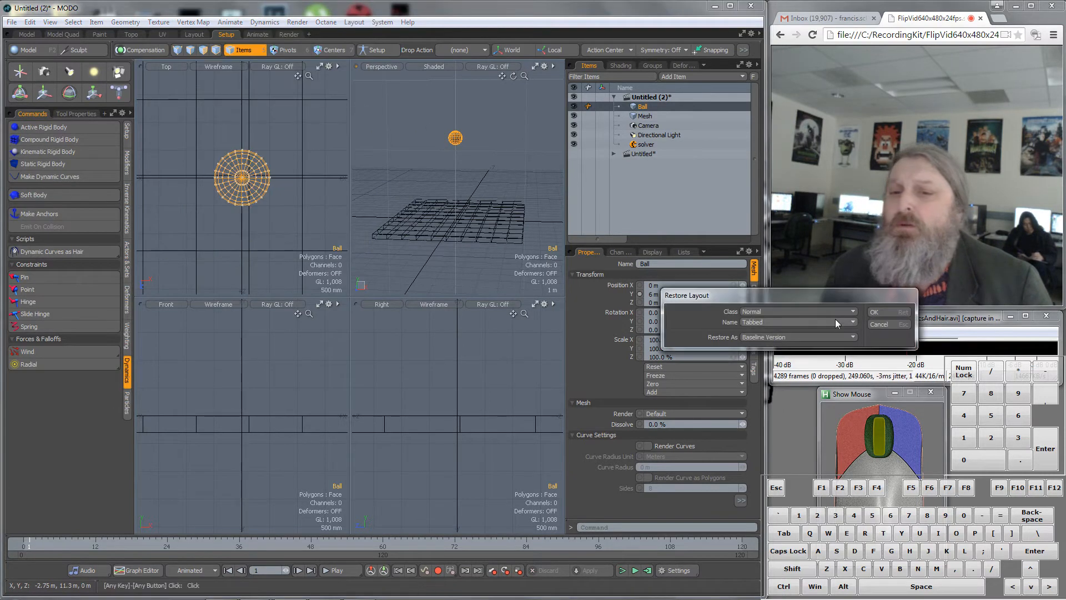
pyautogui.click(878, 312)
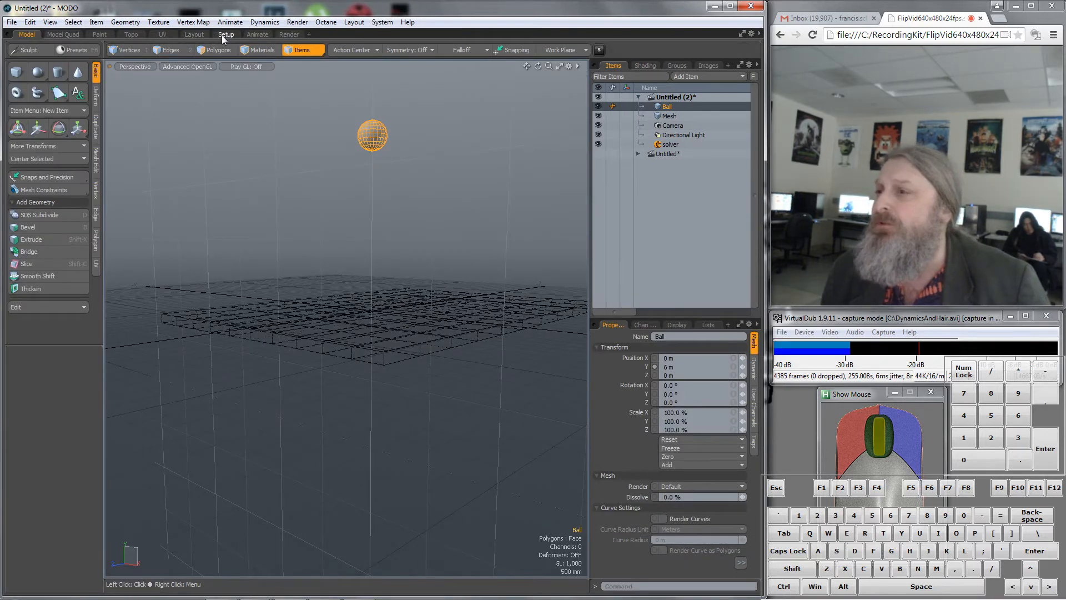
# Step: In the Layout workspace, inspect the ball and the floor slab in perspective and from the front
pyautogui.click(195, 35)
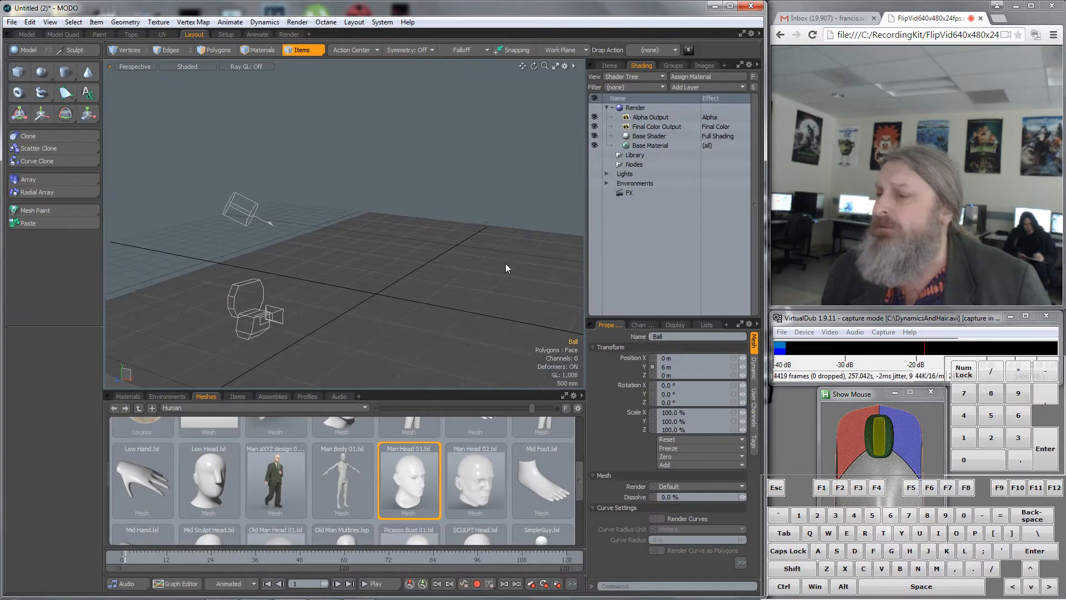
pyautogui.keyDown('alt'); pyautogui.moveTo(466, 265); pyautogui.dragTo(438, 336); pyautogui.keyUp('alt')
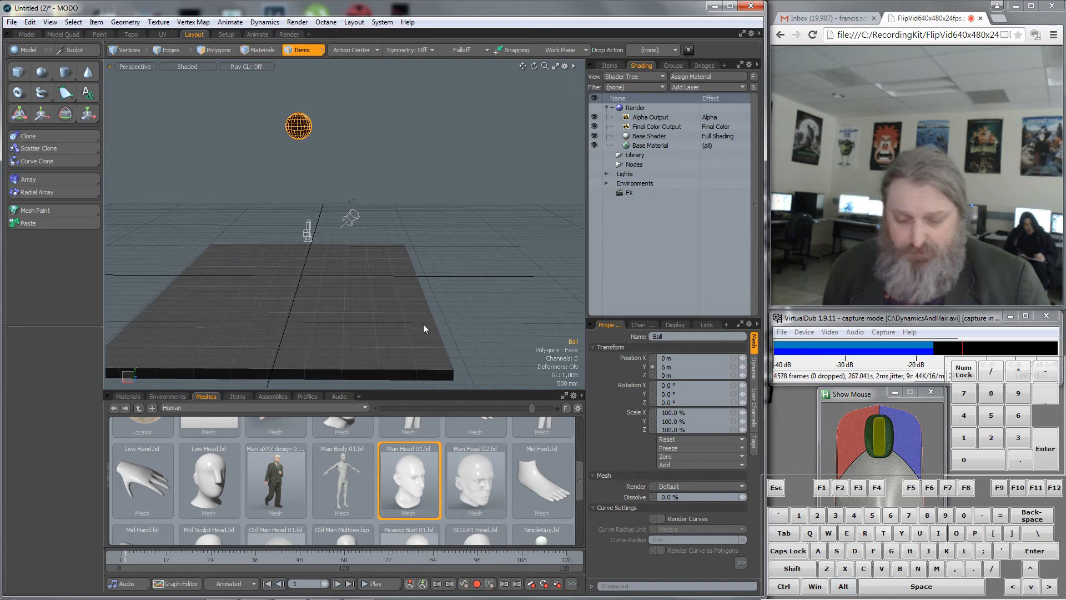
pyautogui.press('KP_1')
pyautogui.press('KP_2')
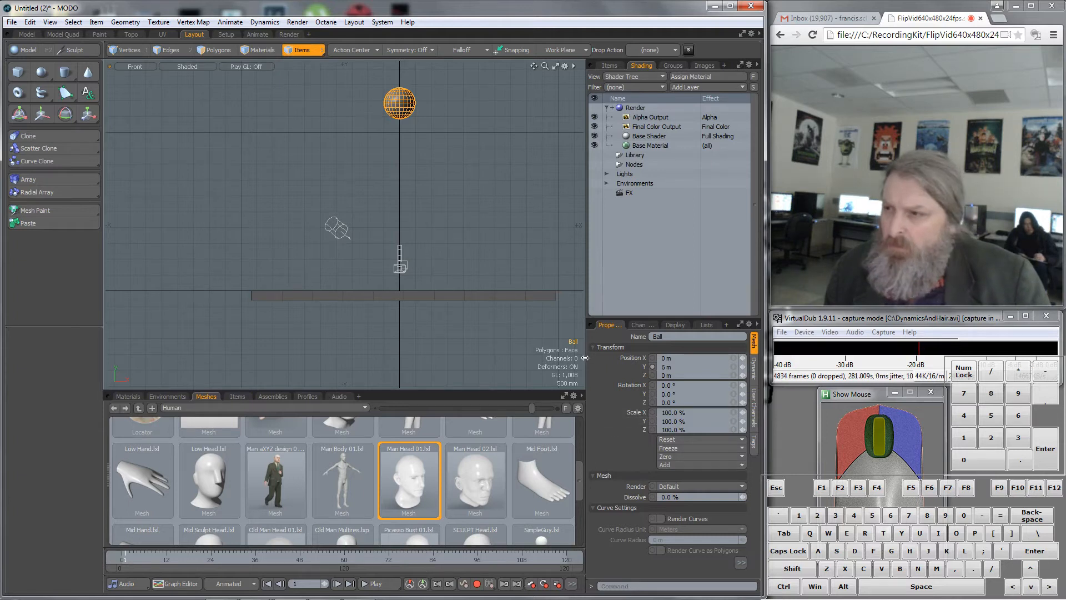
pyautogui.click(572, 584)
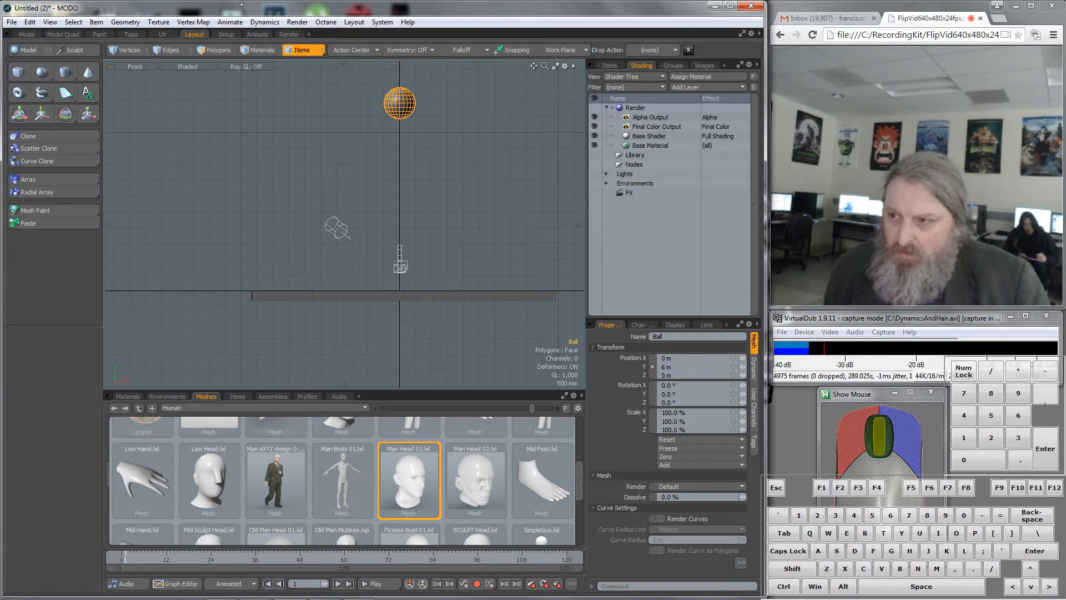
# Step: Return to the Setup layout, select the floor slab and show the scene in the Front view
pyautogui.click(226, 35)
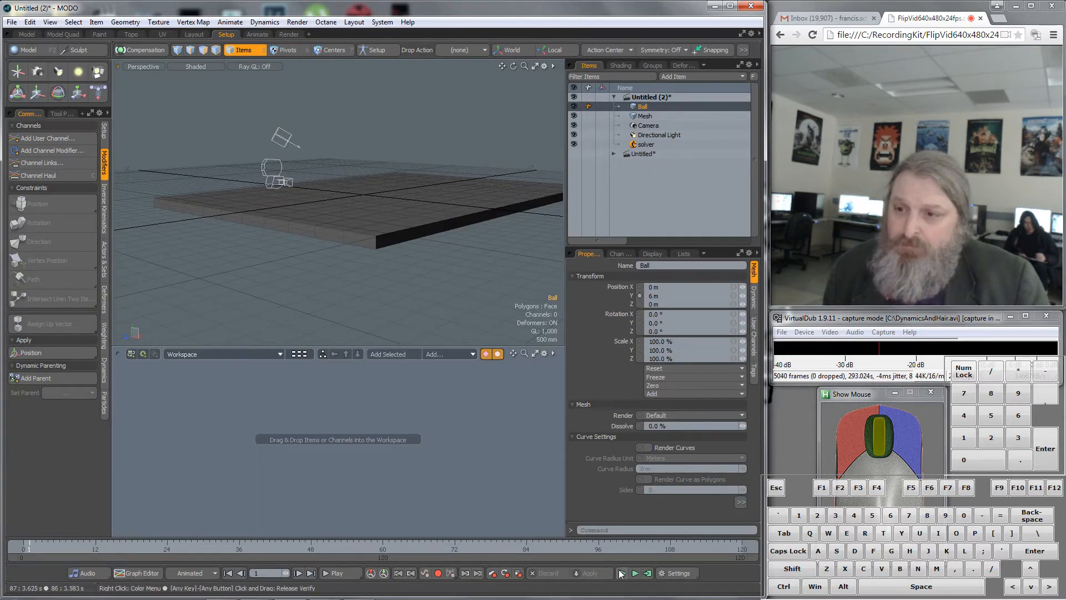
pyautogui.click(373, 191)
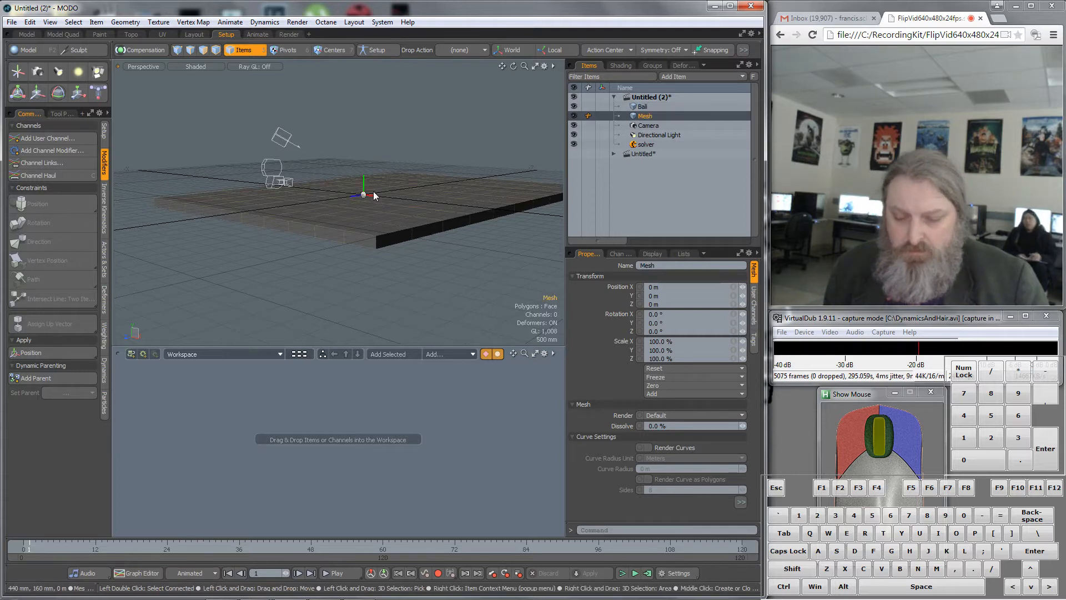
pyautogui.press('KP_2')
pyautogui.press('KP_1')
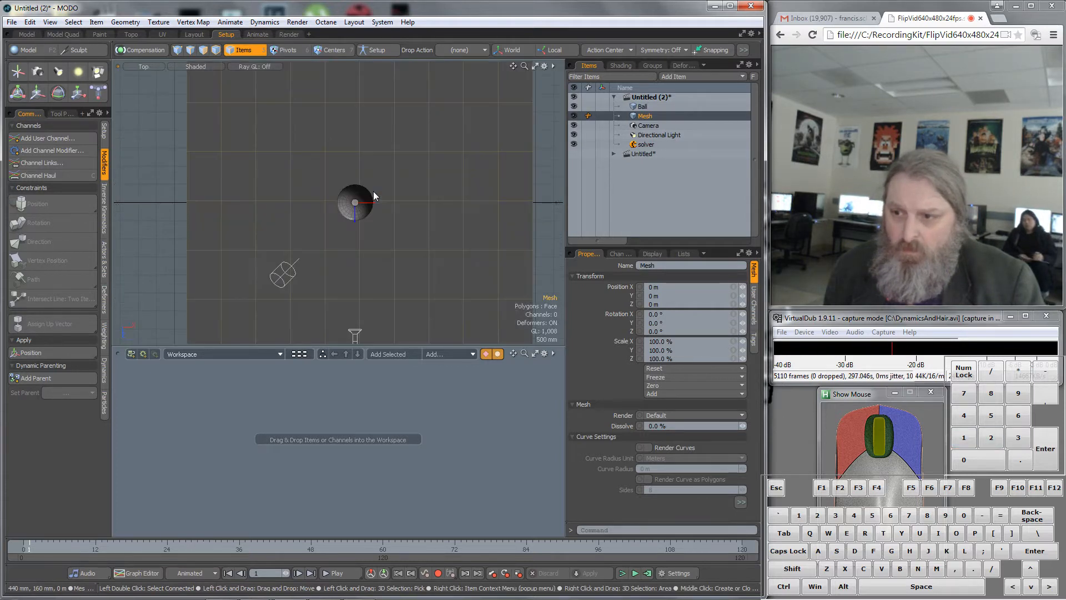
pyautogui.press('KP_2')
pyautogui.scroll(-2, 414, 179)
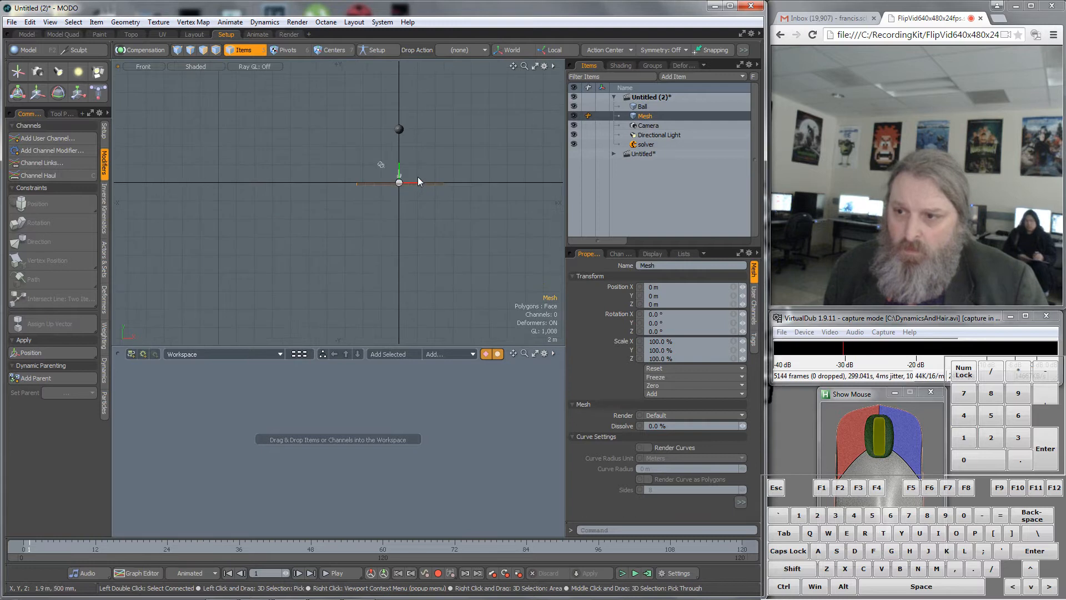
# Step: Run the live simulation in the Front view to follow the ball's fall relative to the floor, and stop it
pyautogui.click(622, 573)
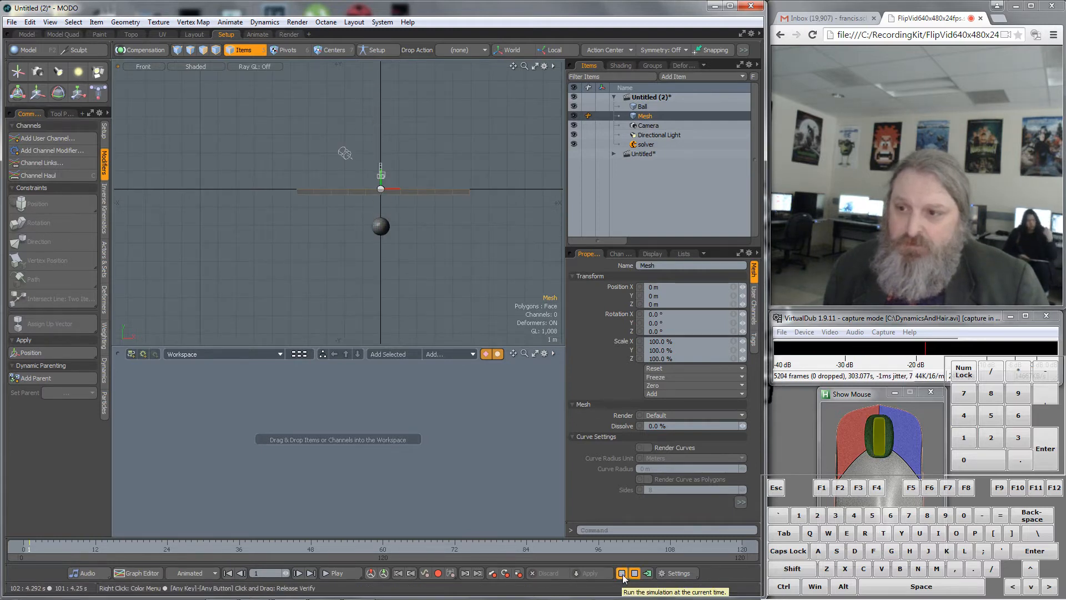
pyautogui.scroll(-5, 472, 266)
pyautogui.scroll(-6, 471, 300)
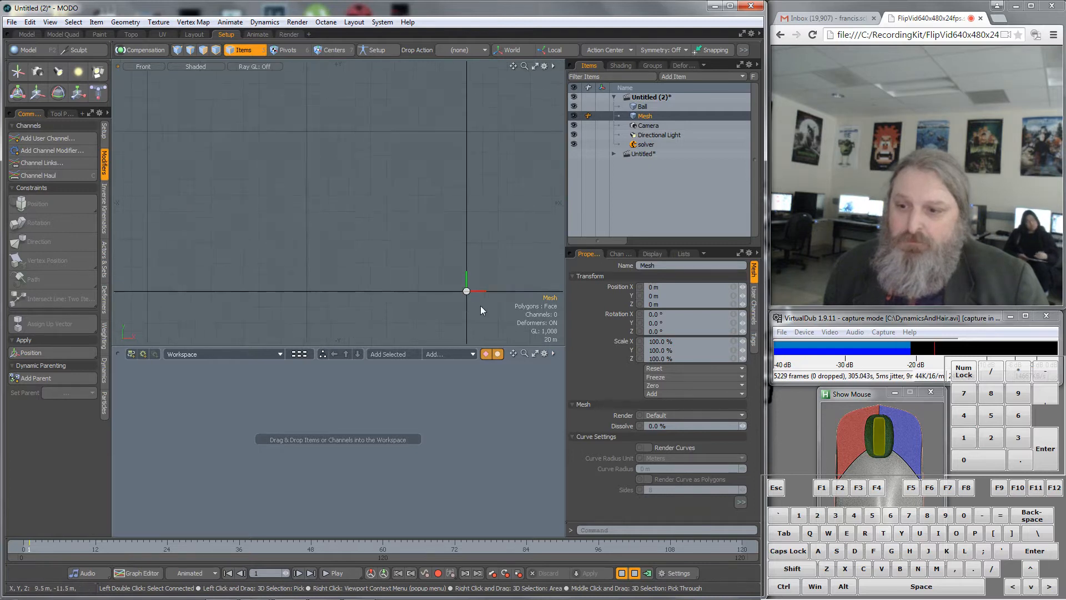
pyautogui.scroll(3, 480, 309)
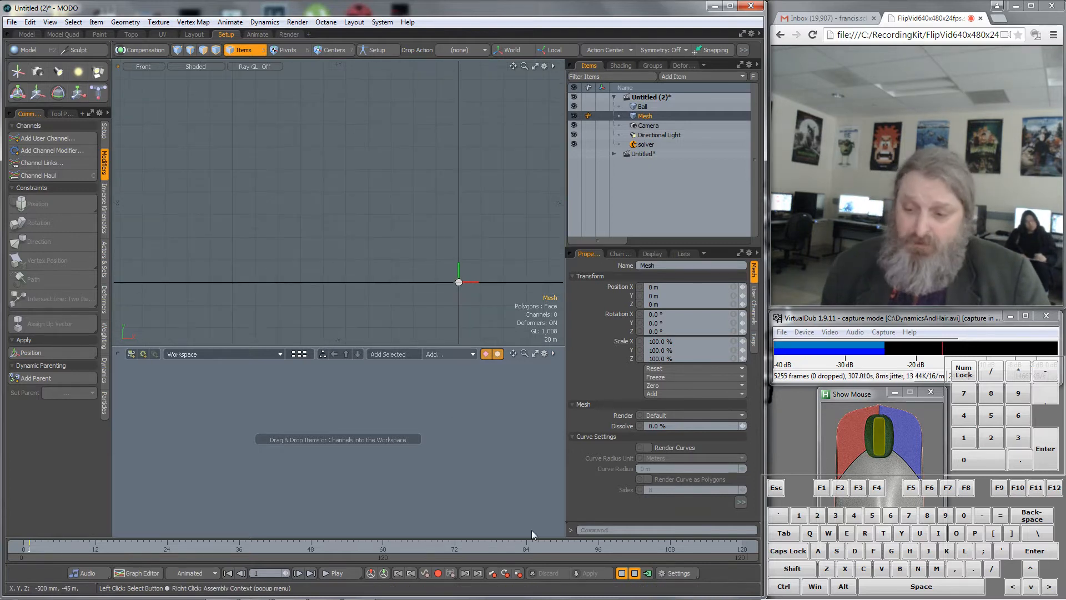
pyautogui.click(626, 578)
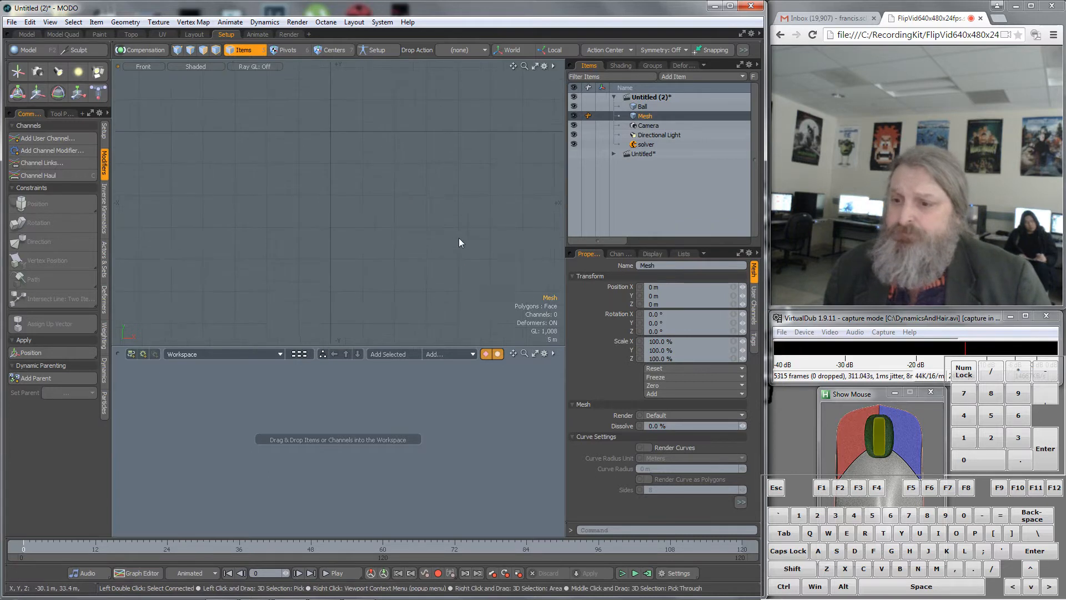
pyautogui.press('a')
pyautogui.scroll(2, 368, 221)
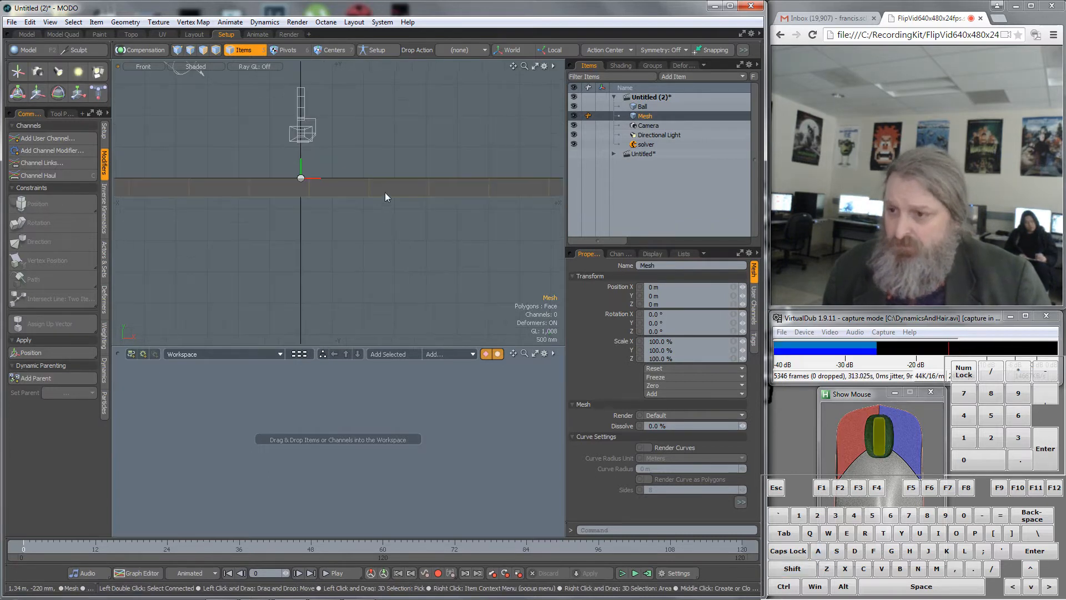
pyautogui.click(649, 114)
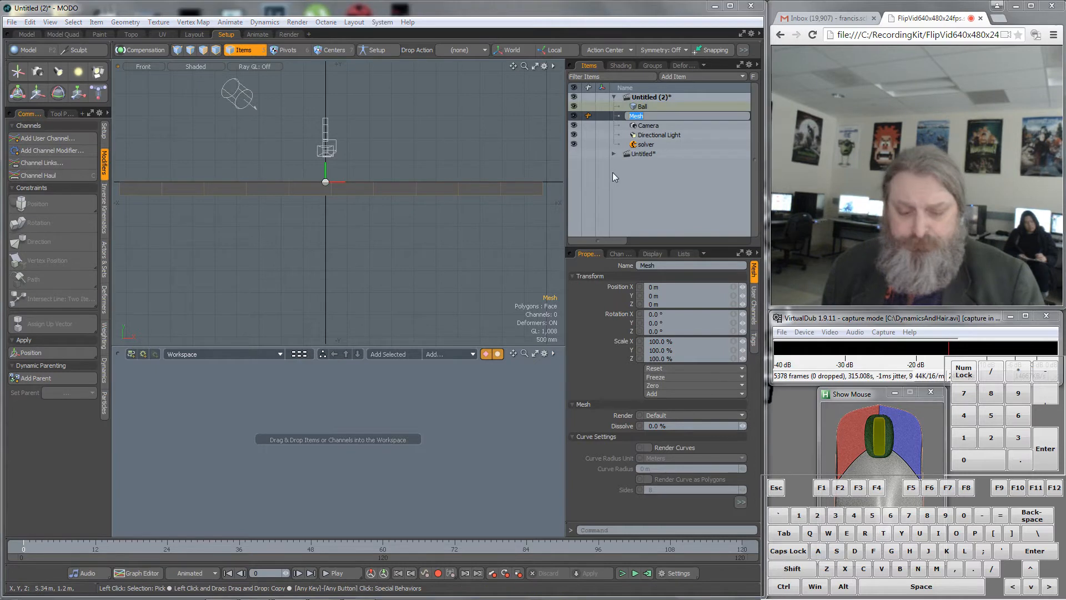
pyautogui.write('.')
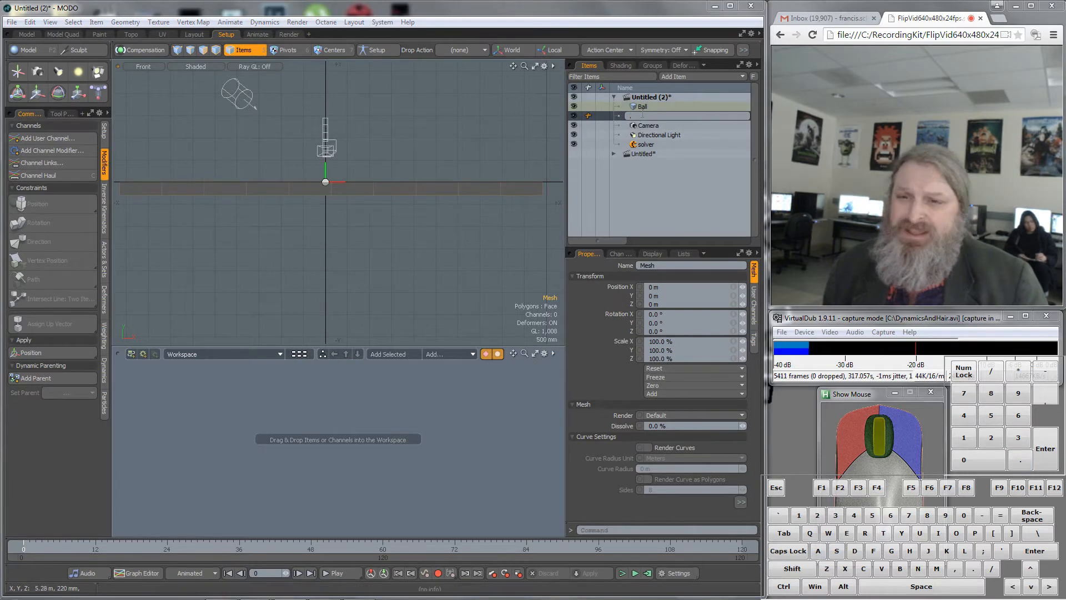
pyautogui.press('BackSpace')
pyautogui.press('Escape')
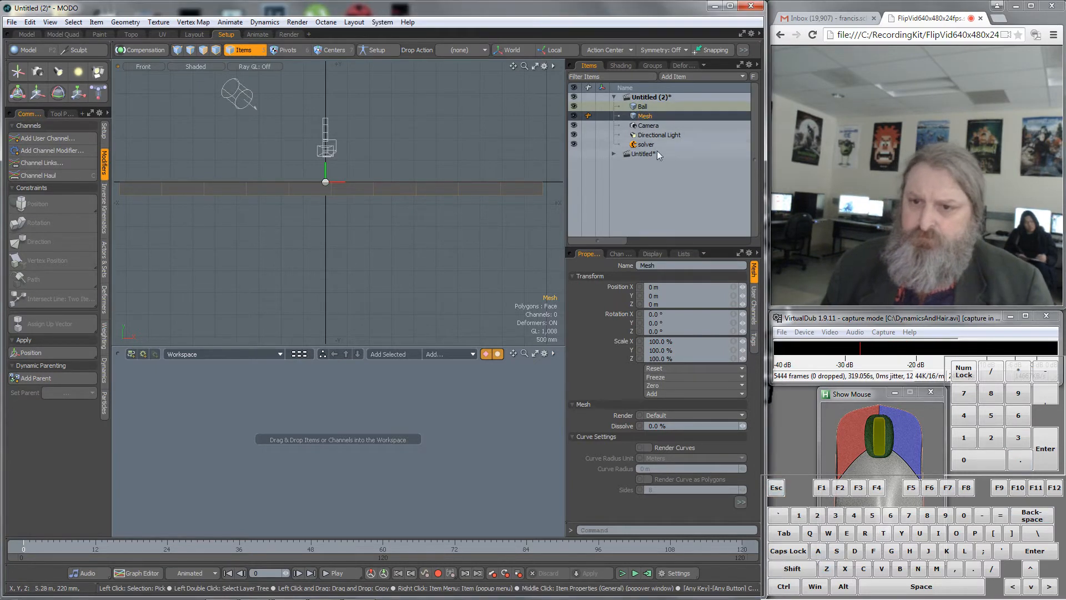
# Step: In the Perspective view, select the floor slab mesh and make it a static rigid body
pyautogui.press('KP_Decimal')
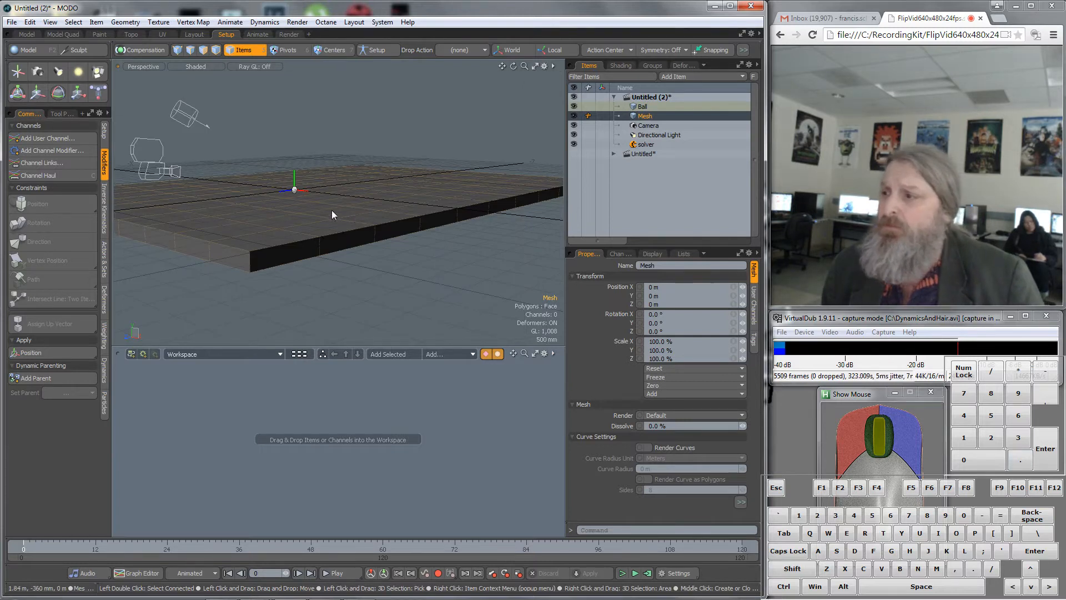
pyautogui.click(381, 302)
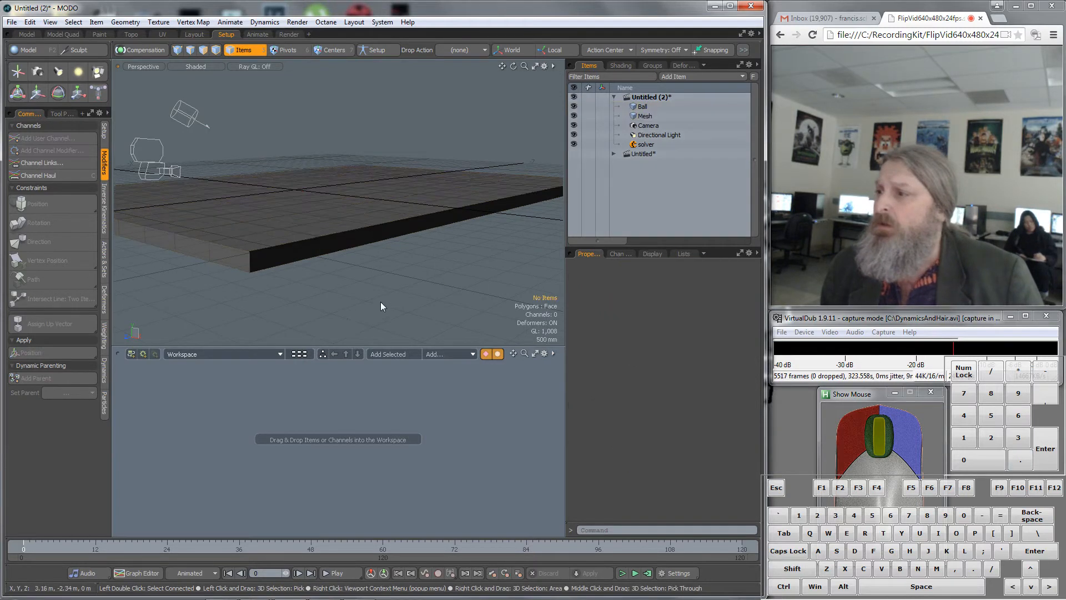
pyautogui.click(104, 367)
pyautogui.scroll(-4, 301, 152)
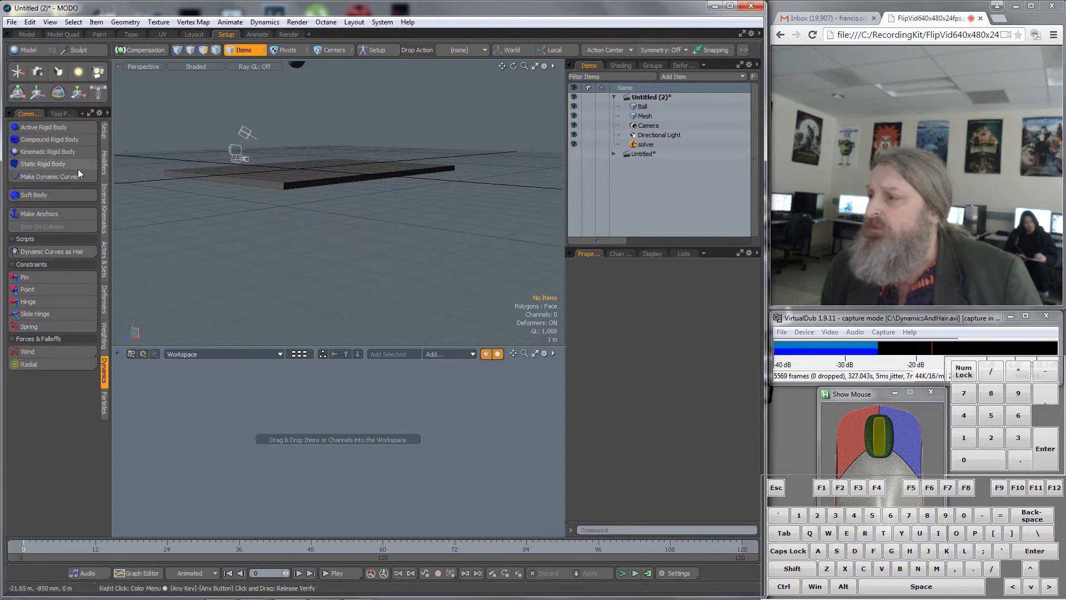
pyautogui.scroll(2, 343, 174)
pyautogui.click(285, 183)
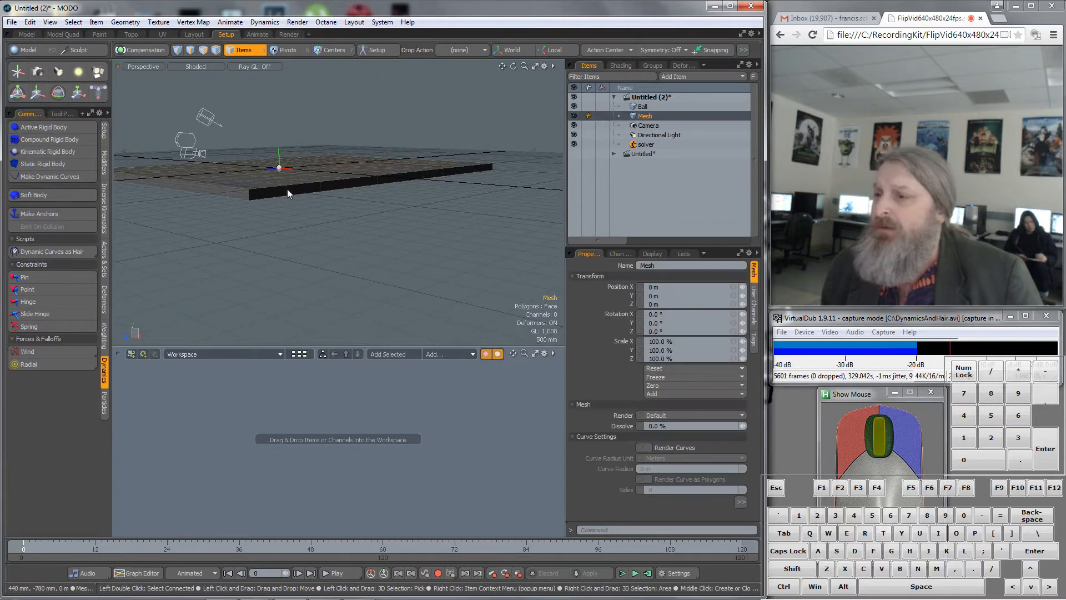
pyautogui.keyDown('alt'); pyautogui.moveTo(287, 189); pyautogui.dragTo(388, 205); pyautogui.keyUp('alt')
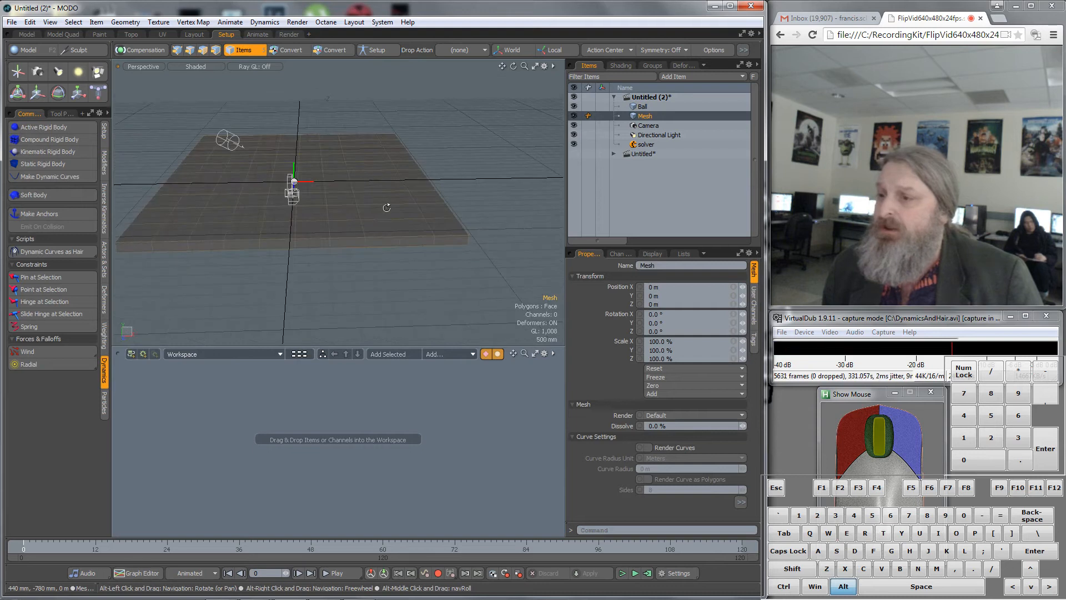
pyautogui.scroll(-2, 294, 161)
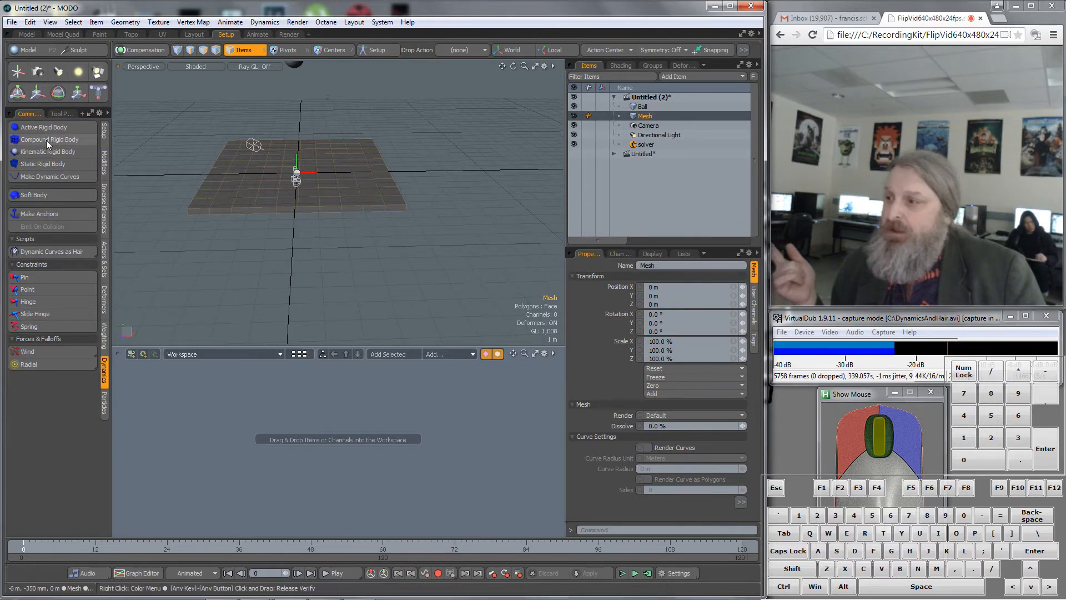
pyautogui.click(49, 164)
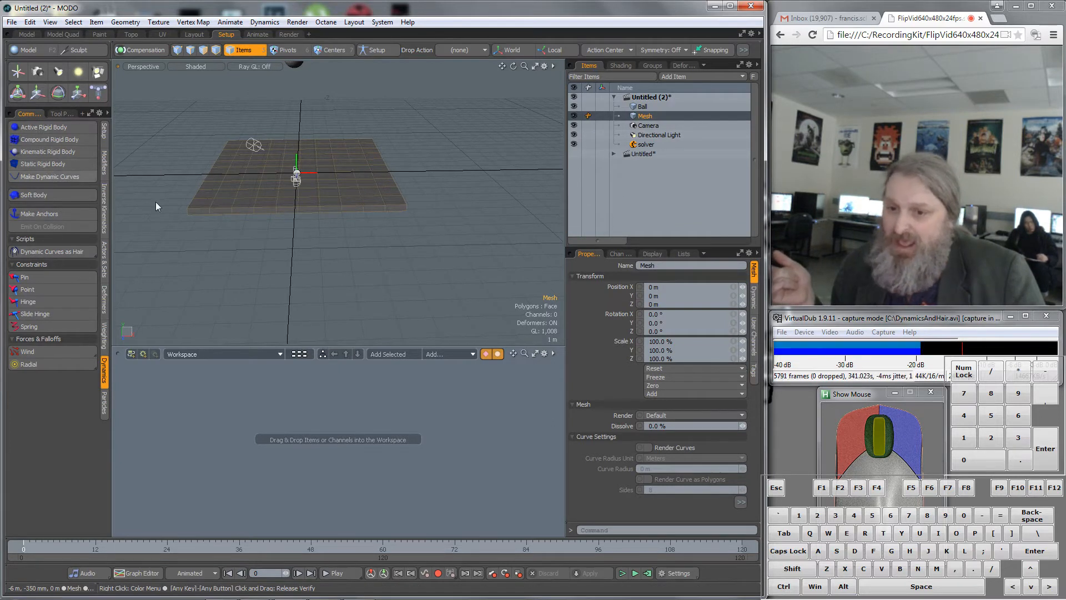
# Step: Run the live simulation in the Perspective view to watch the ball fall onto the floor slab, and stop it
pyautogui.click(622, 573)
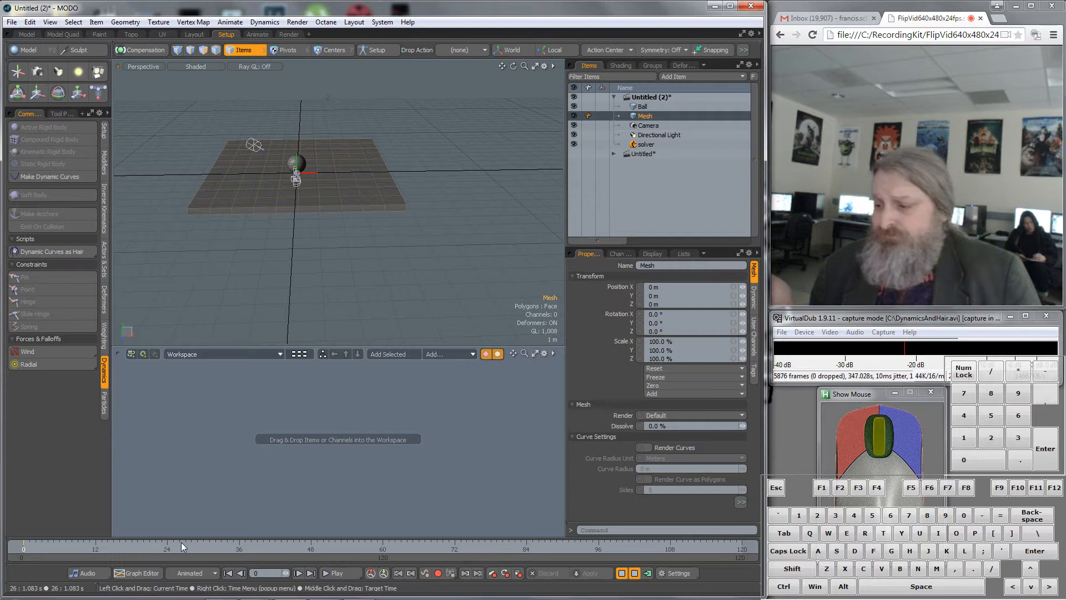
pyautogui.click(628, 577)
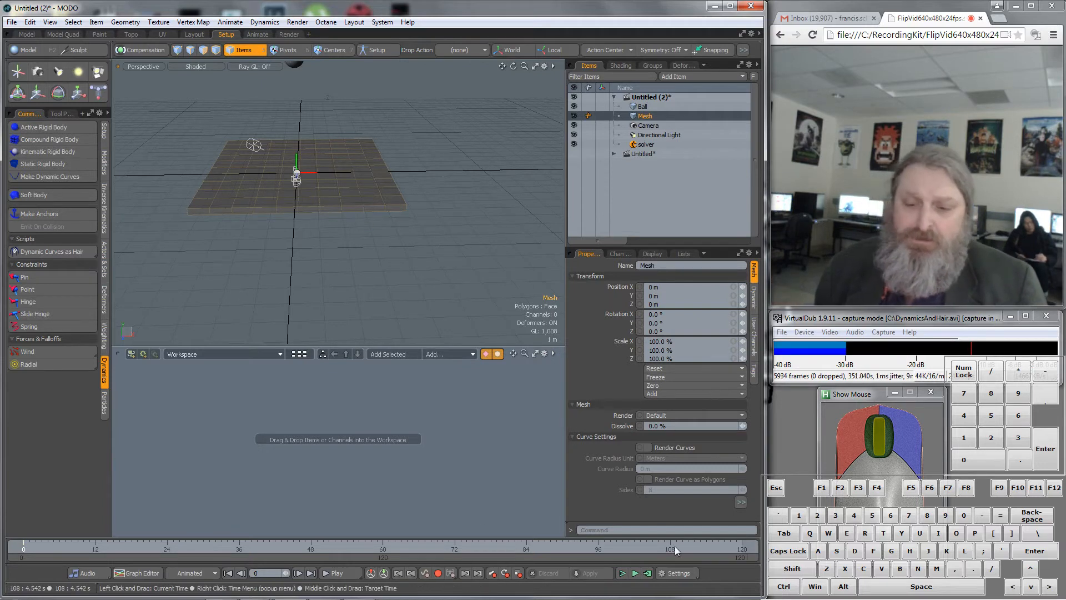
# Step: Extend the timeline by setting both the scene end and the current end to frame 360
pyautogui.click(678, 574)
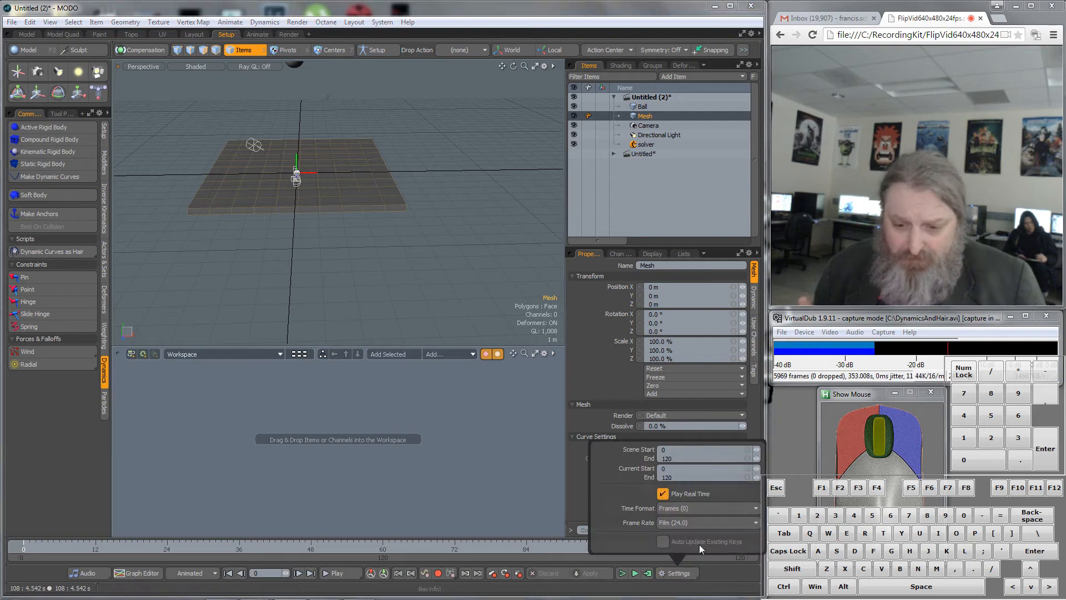
pyautogui.click(688, 477)
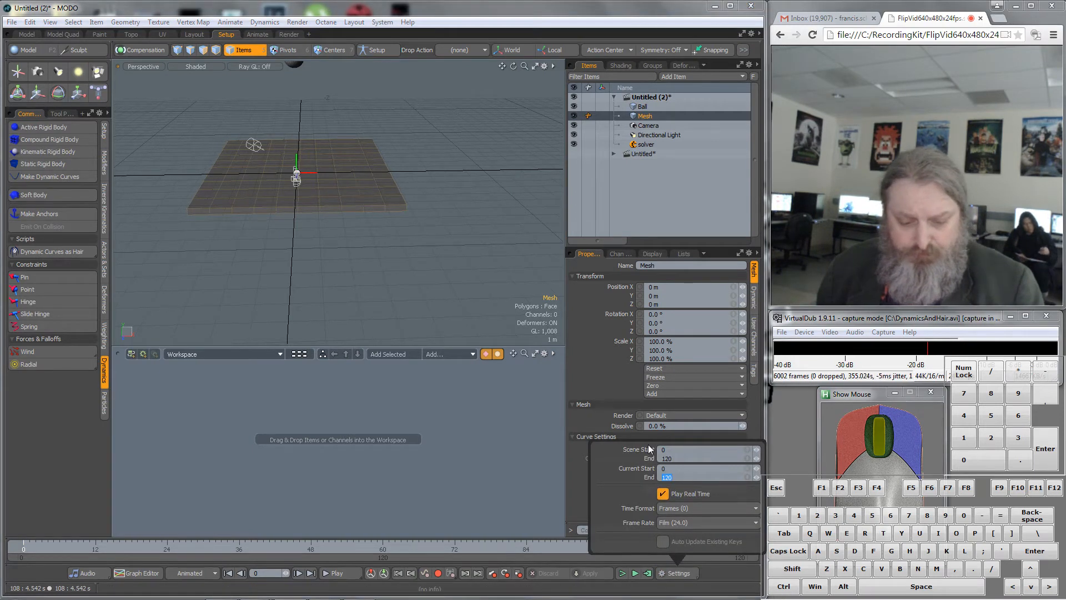
pyautogui.write('180')
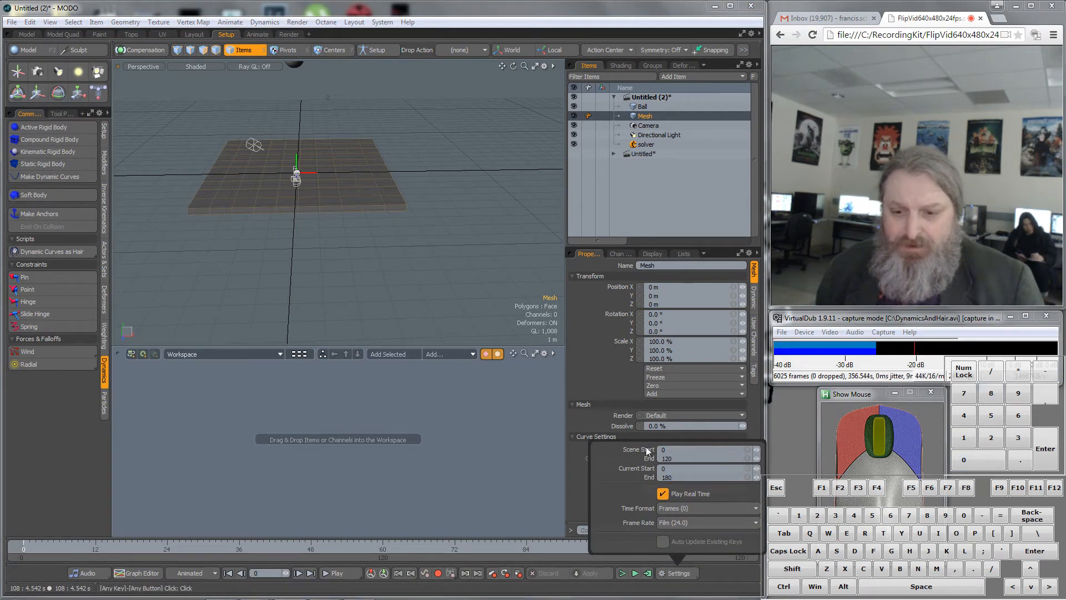
pyautogui.click(678, 459)
pyautogui.write('180')
pyautogui.press('Return')
pyautogui.write('360')
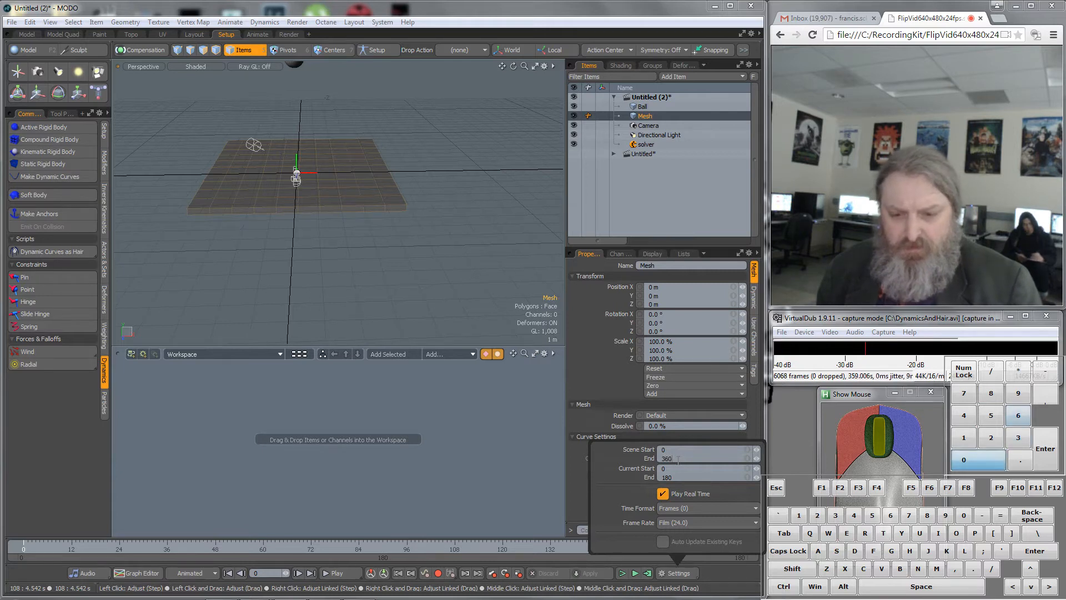
pyautogui.click(634, 476)
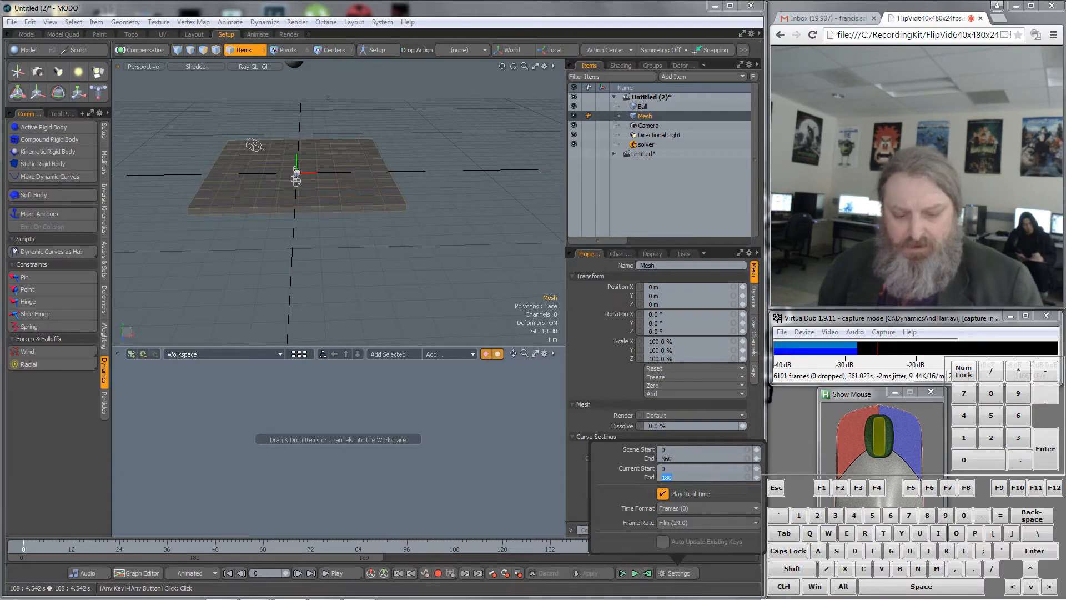
pyautogui.write('360')
pyautogui.press('Return')
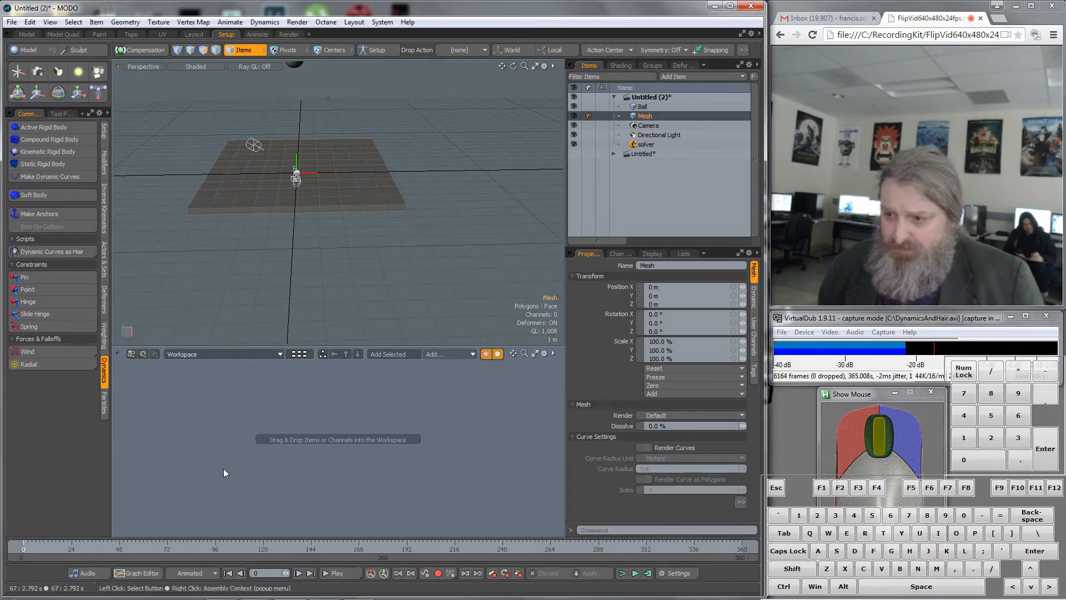
# Step: Select the ball and choose Sphere as the collision shape in its dynamics properties
pyautogui.keyDown('alt'); pyautogui.moveTo(348, 147); pyautogui.dragTo(358, 182); pyautogui.keyUp('alt')
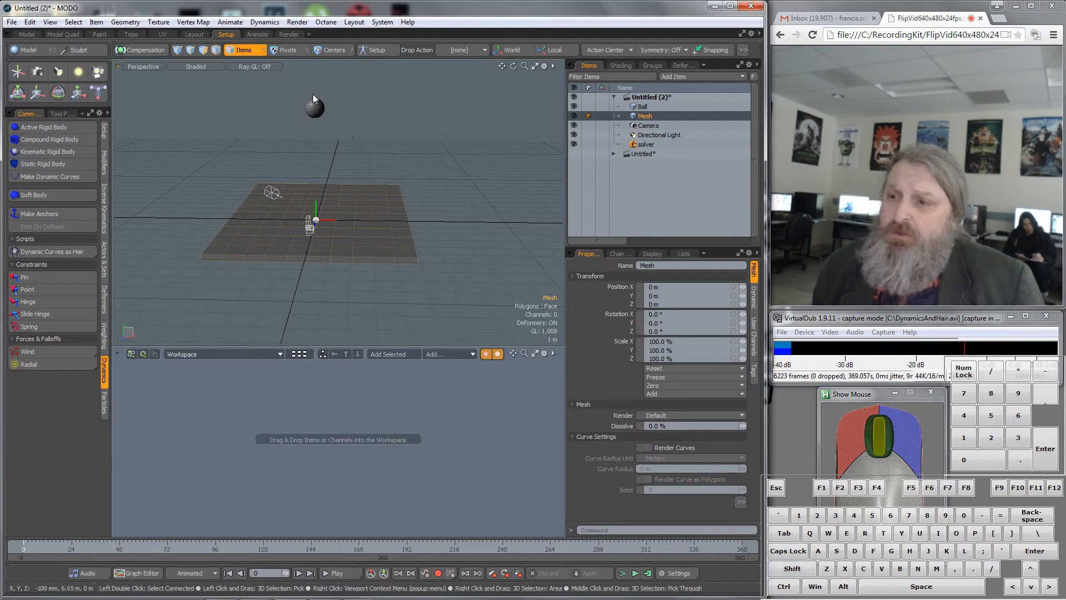
pyautogui.click(642, 106)
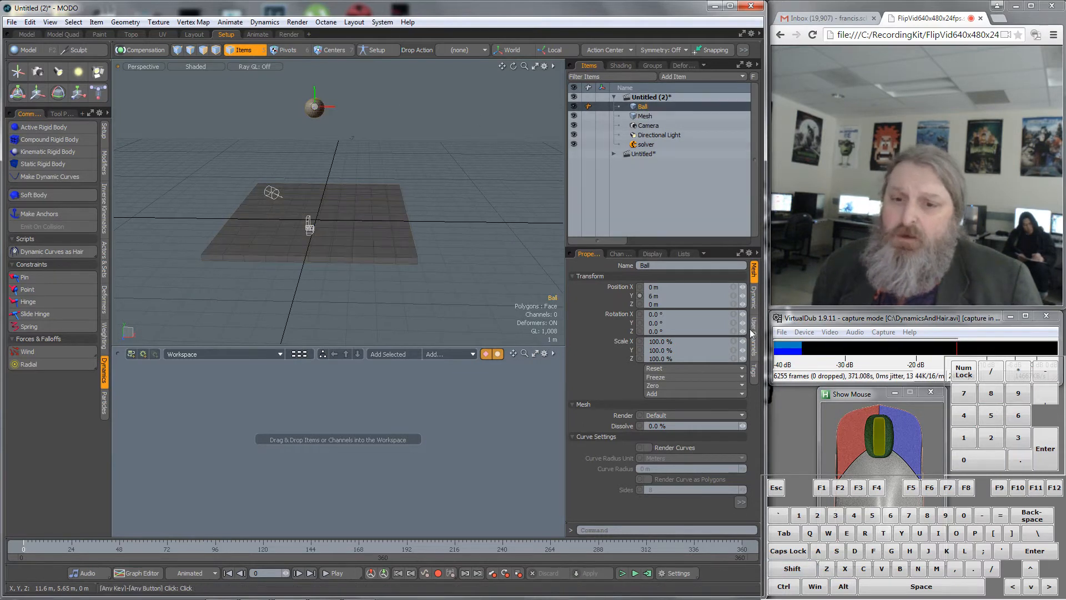
pyautogui.click(754, 303)
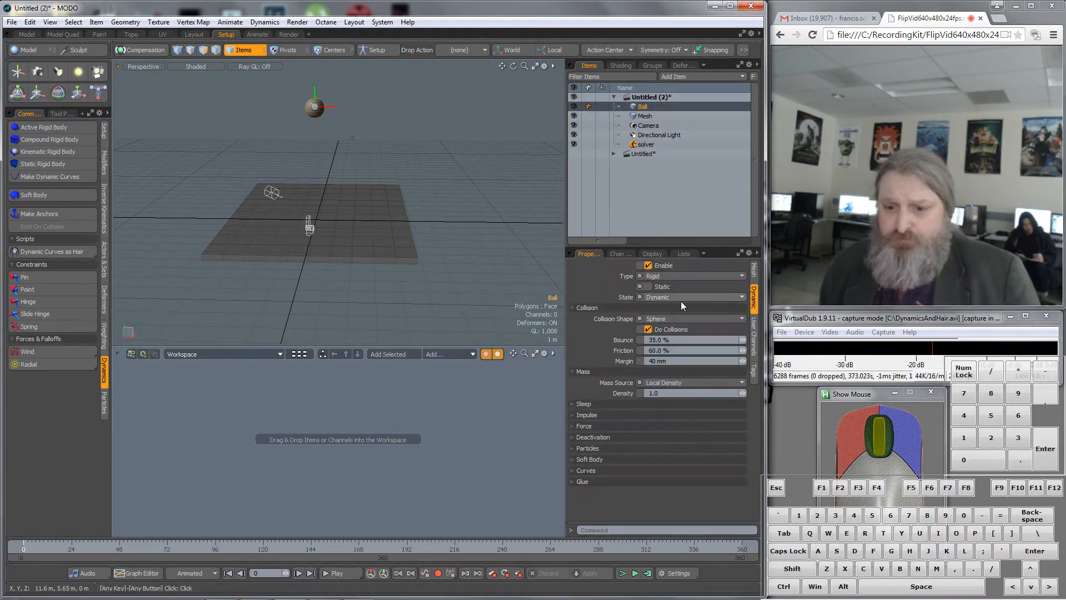
pyautogui.scroll(2, 328, 101)
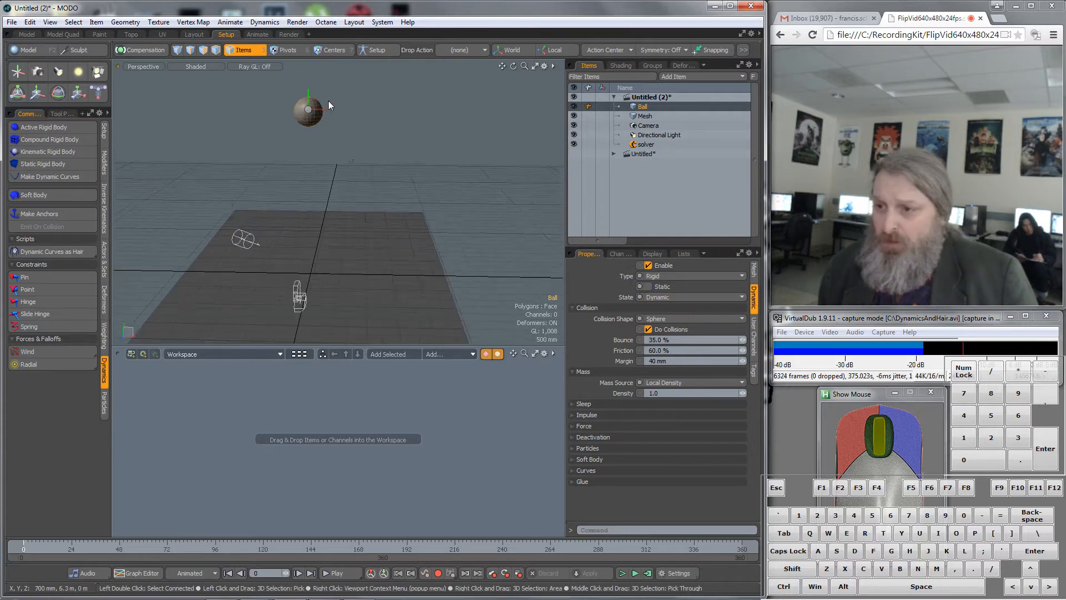
pyautogui.scroll(2, 328, 101)
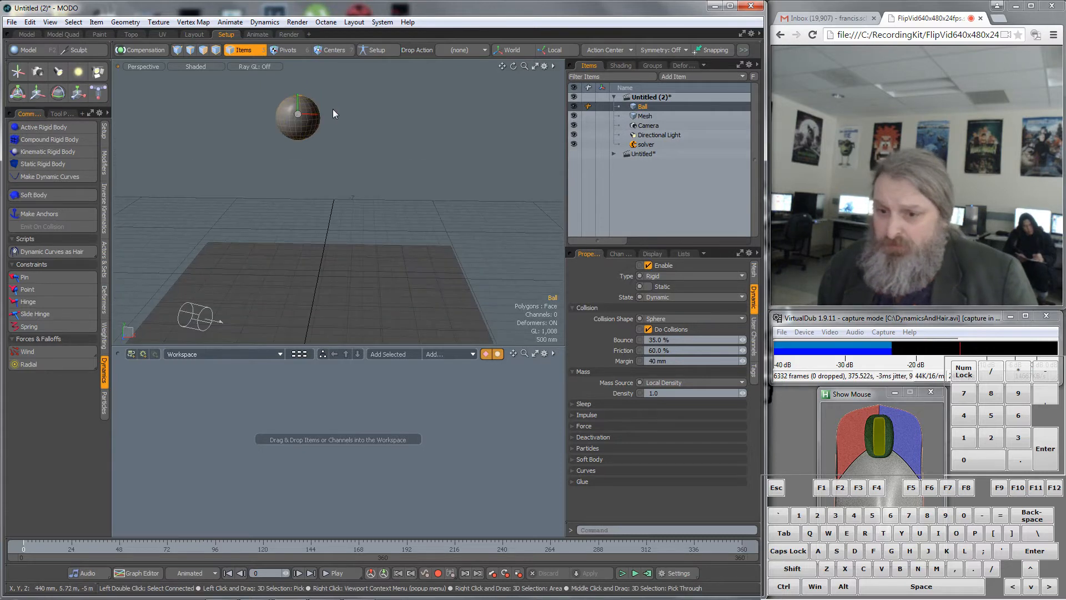
pyautogui.click(670, 320)
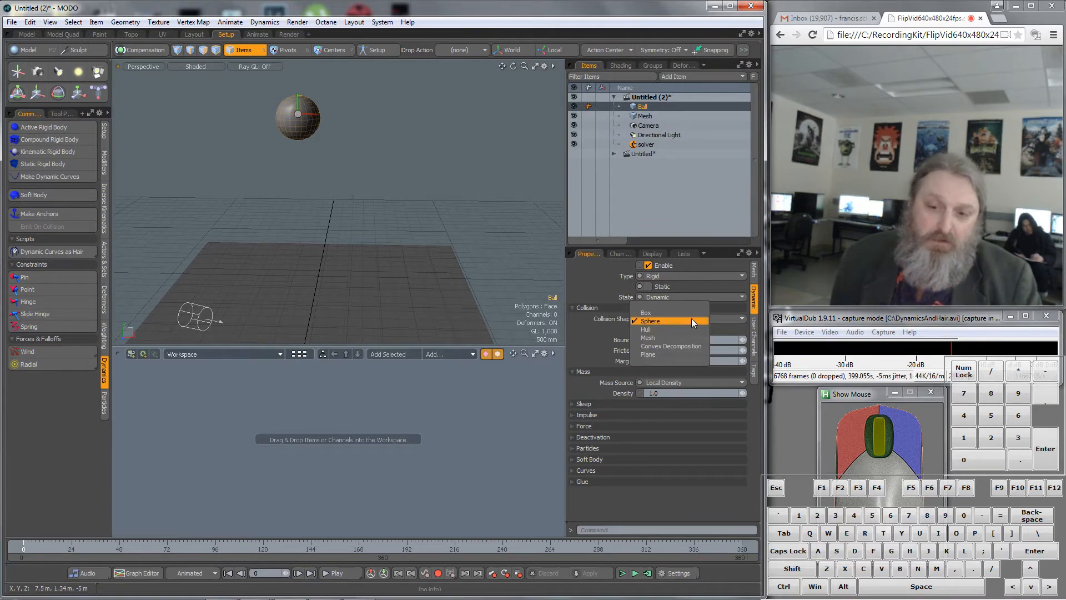
pyautogui.click(662, 321)
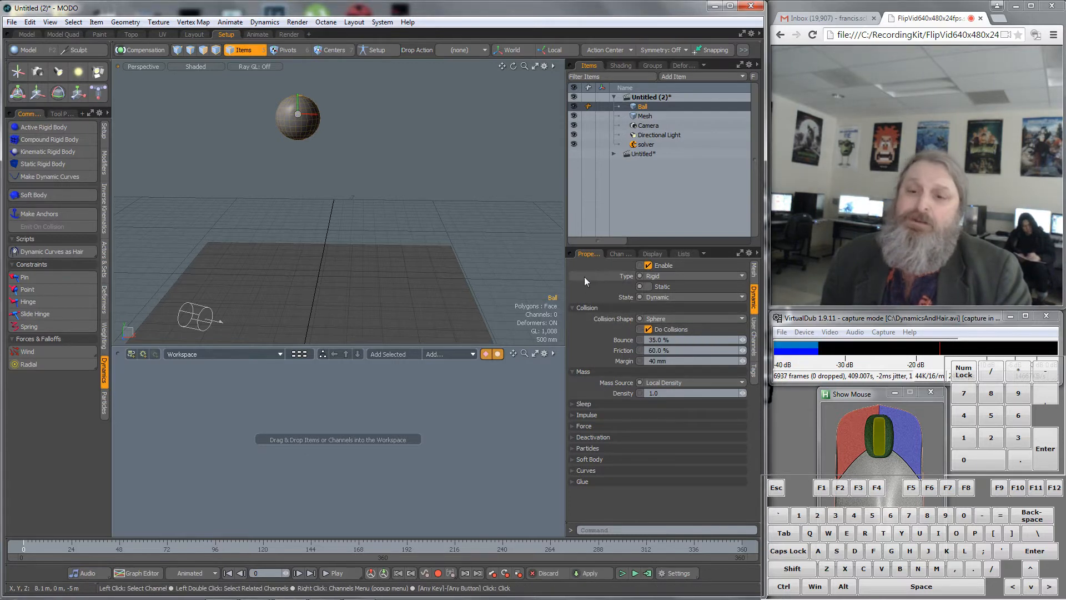
# Step: Set the floor slab's collision shape to Box and run the live simulation to test the collision
pyautogui.click(644, 116)
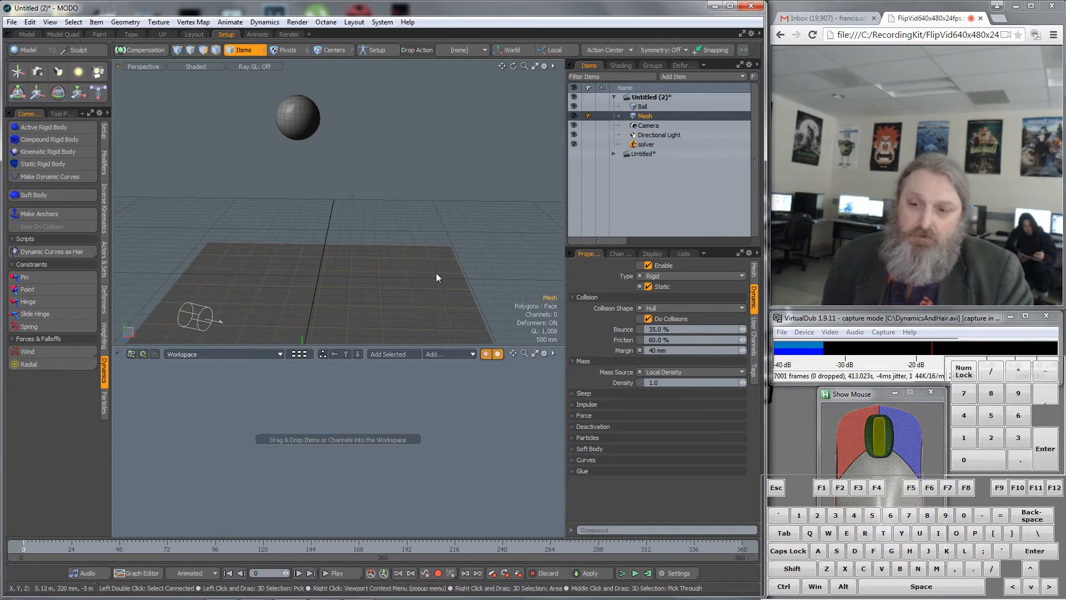
pyautogui.keyDown('alt'); pyautogui.moveTo(427, 288); pyautogui.dragTo(260, 260); pyautogui.keyUp('alt')
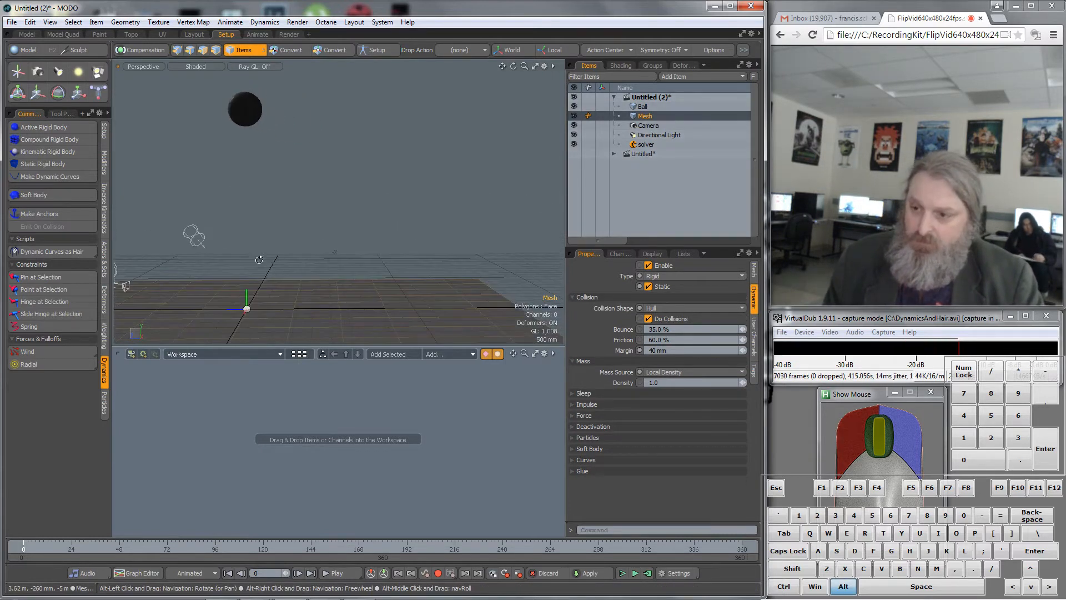
pyautogui.click(664, 307)
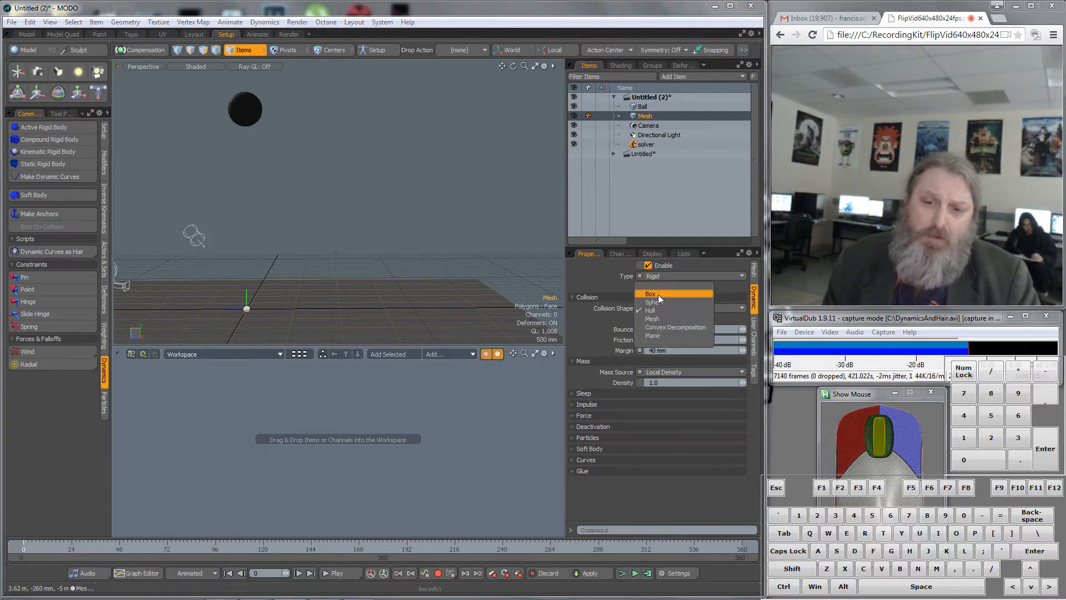
pyautogui.click(658, 294)
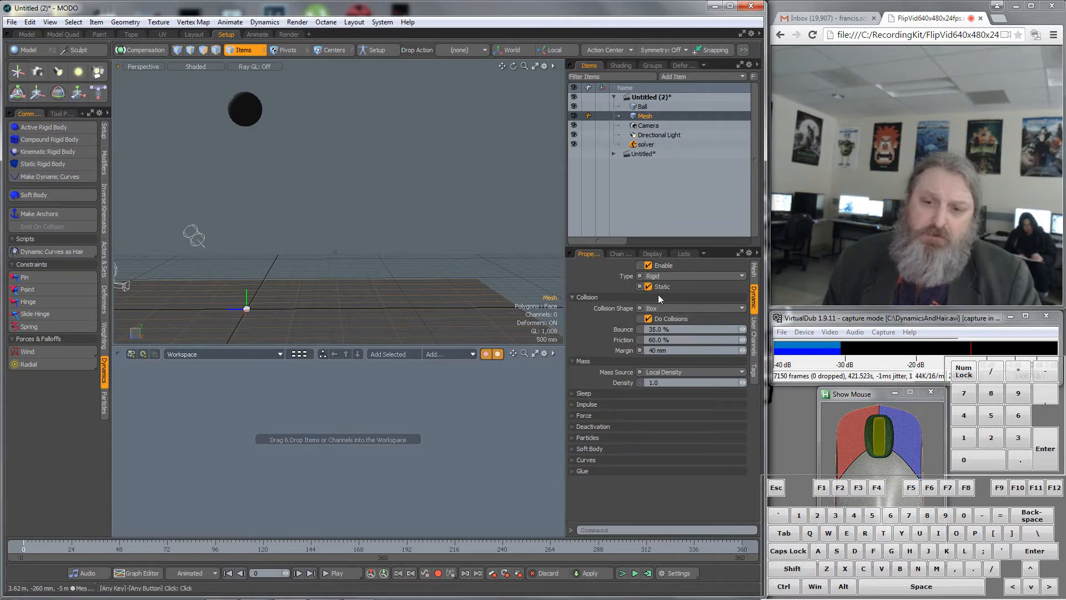
pyautogui.click(623, 574)
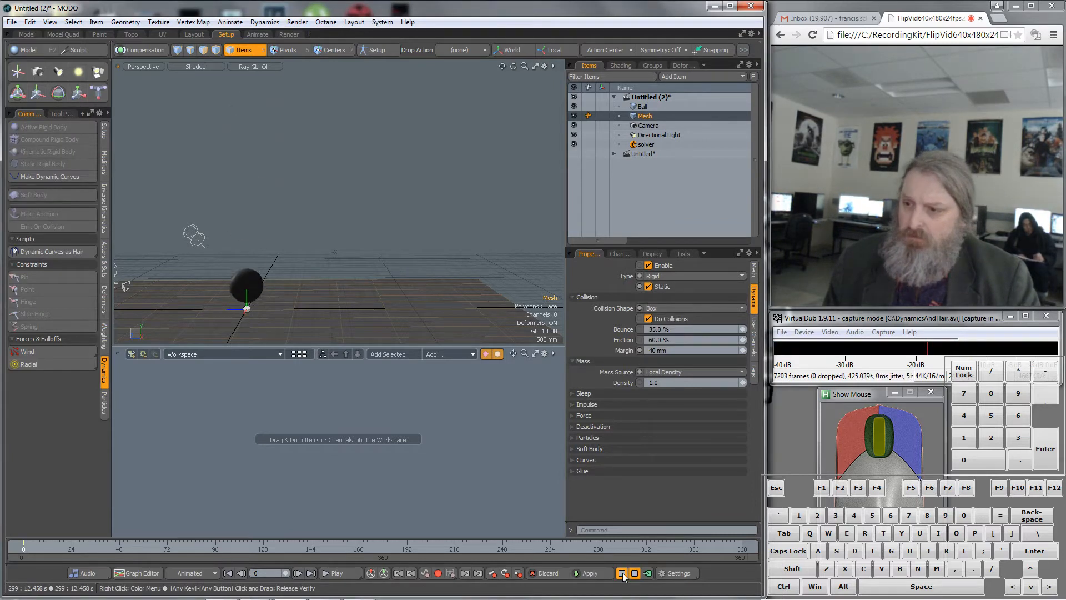
pyautogui.click(228, 573)
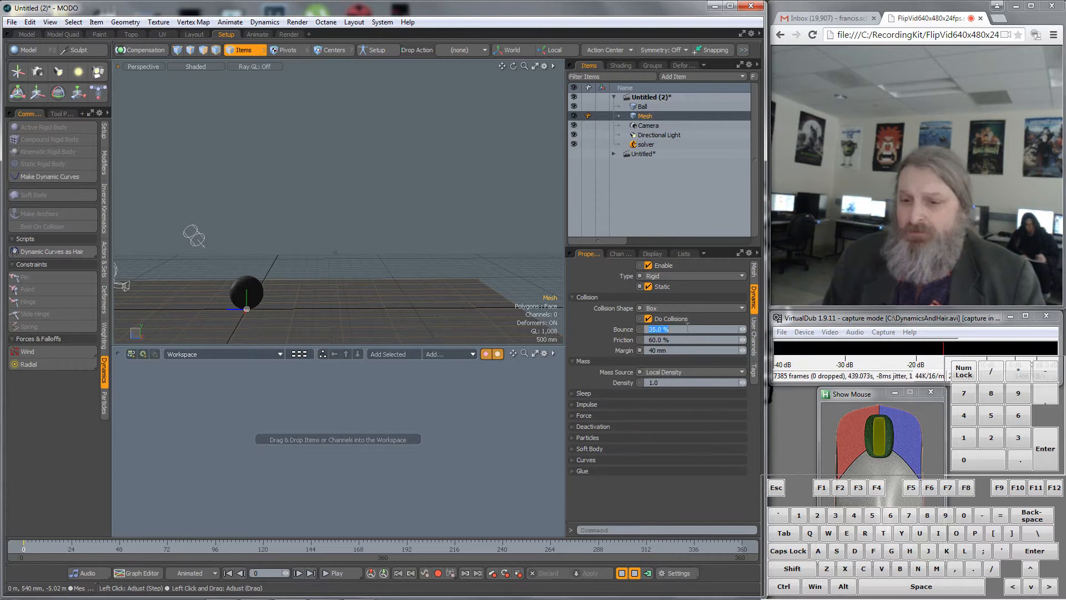
# Step: Set the floor slab's bounce to 90% and restart the live simulation
pyautogui.write('90')
pyautogui.press('Return')
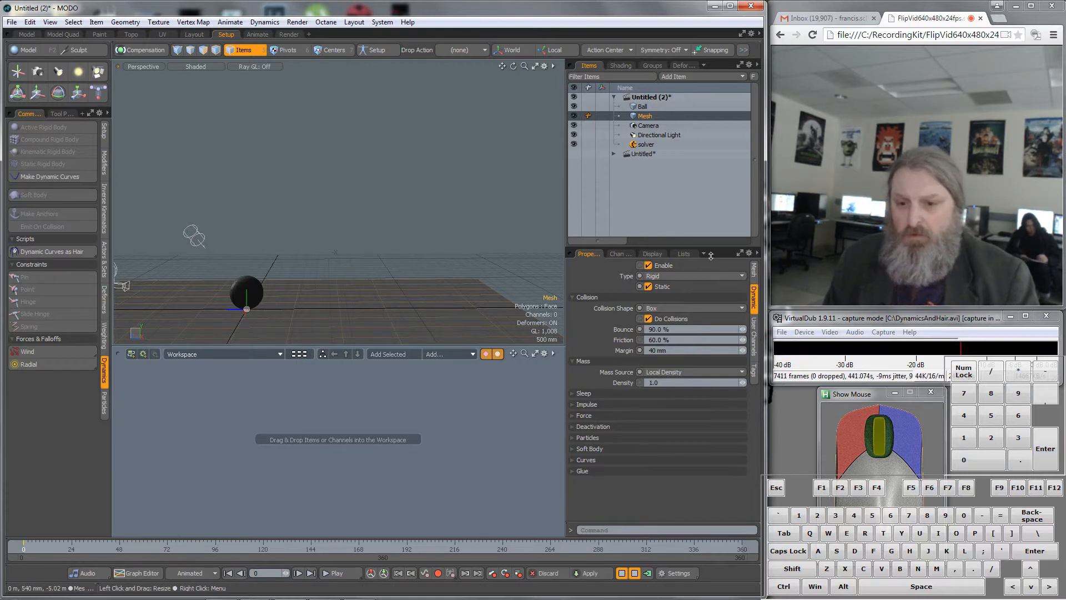
pyautogui.click(622, 576)
pyautogui.click(622, 575)
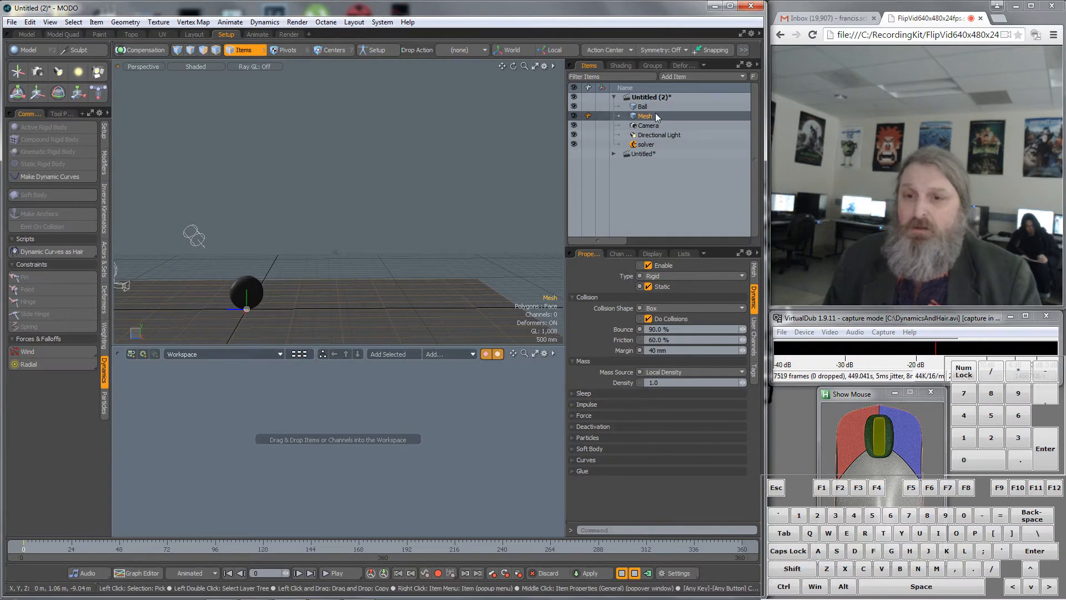
# Step: Set the ball's bounce to 90%, rerun the live simulation to check the bouncing, and stop it
pyautogui.click(645, 106)
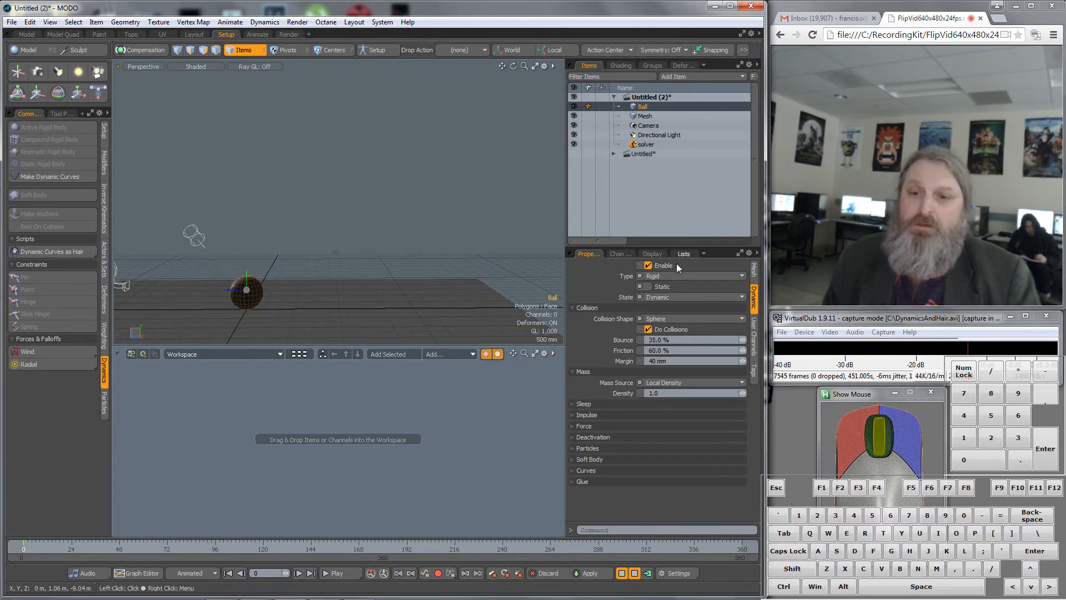
pyautogui.click(669, 340)
pyautogui.write('90')
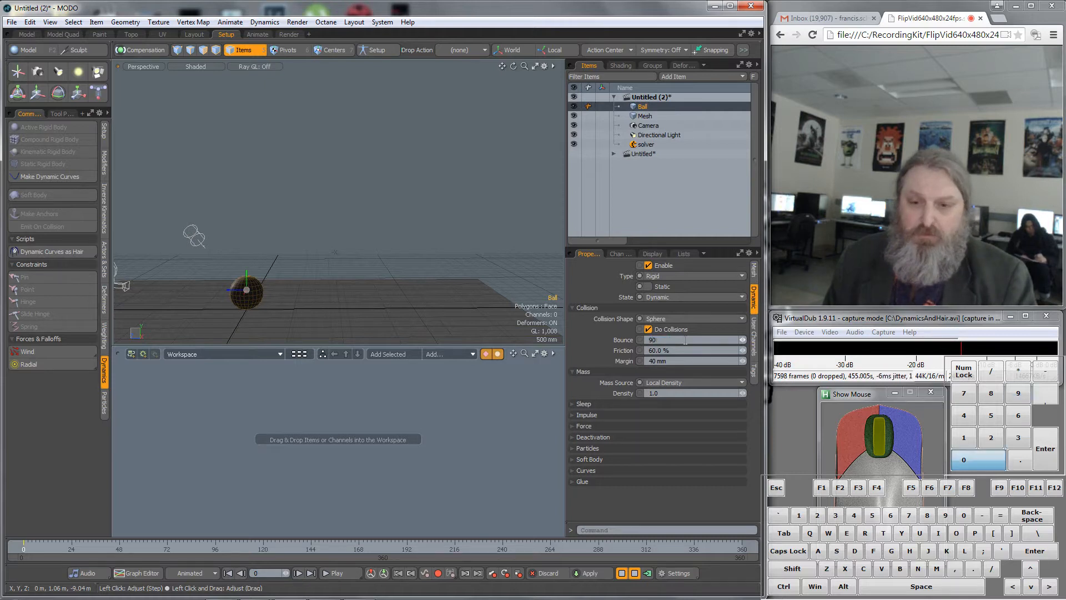
pyautogui.click(621, 572)
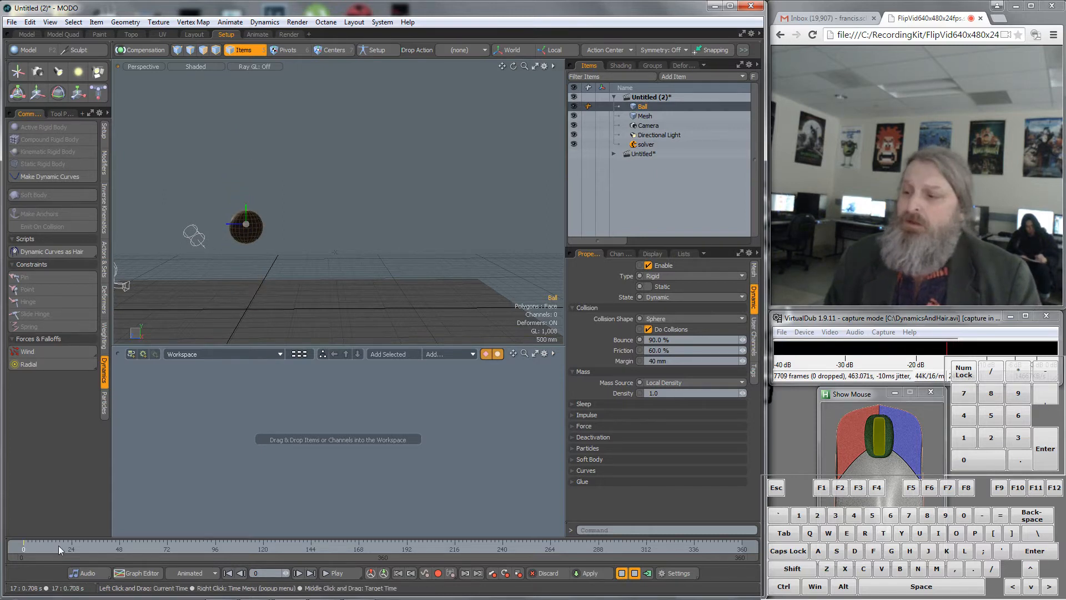
pyautogui.click(48, 549)
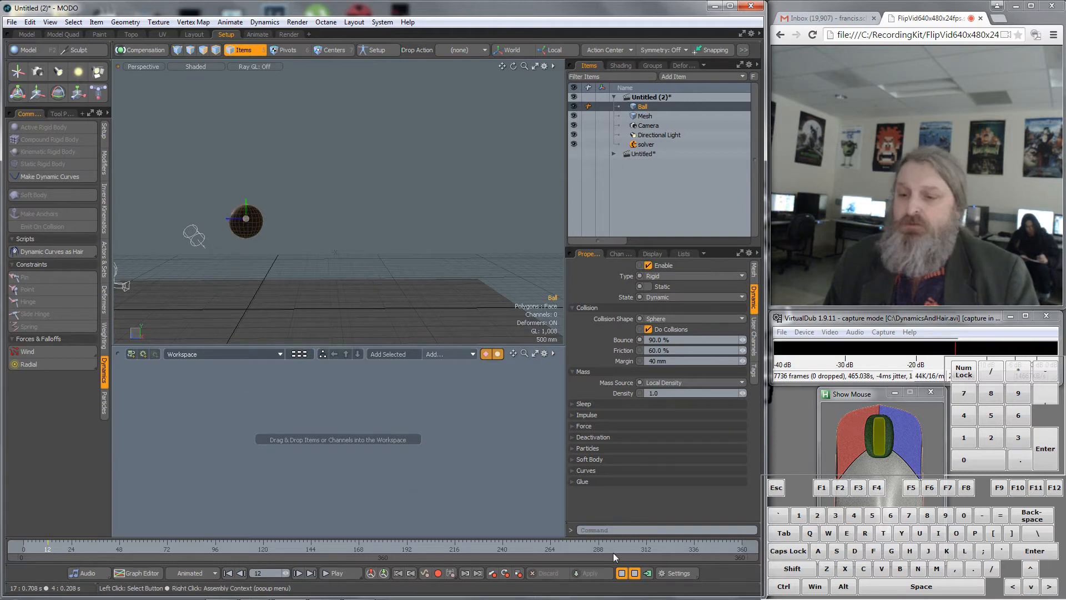
pyautogui.click(623, 573)
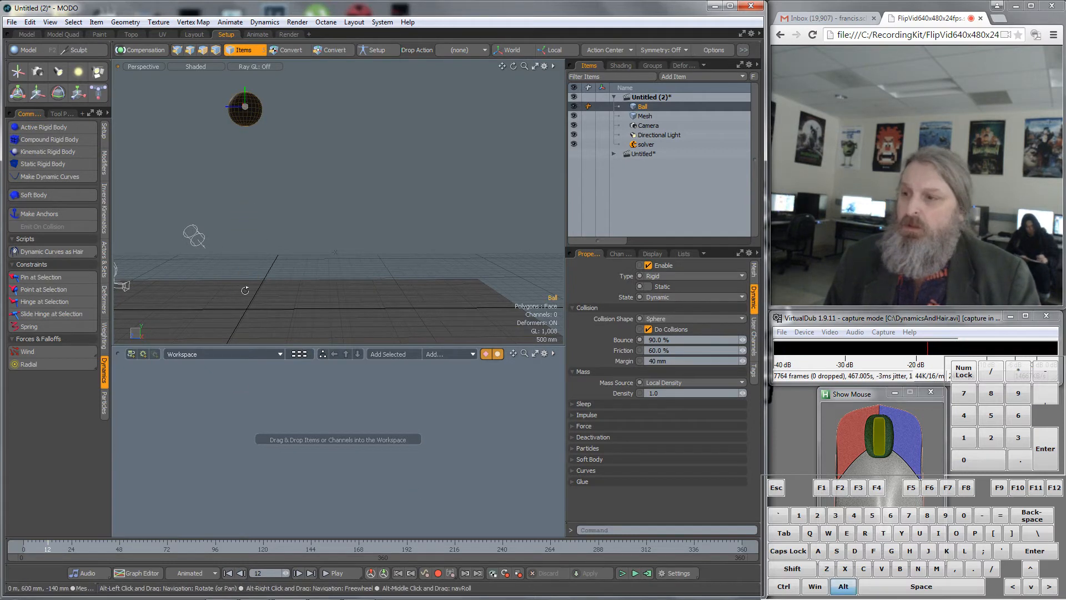
# Step: Select the floor slab and tilt it slightly about its X axis with the Rotate tool
pyautogui.keyDown('alt'); pyautogui.moveTo(322, 314); pyautogui.dragTo(435, 279); pyautogui.keyUp('alt')
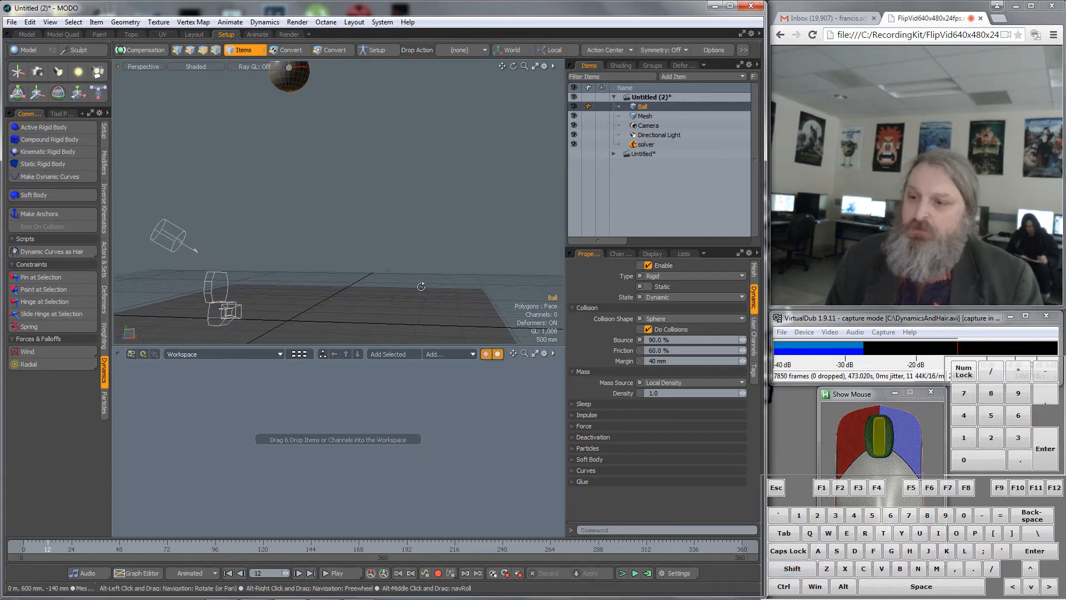
pyautogui.click(645, 115)
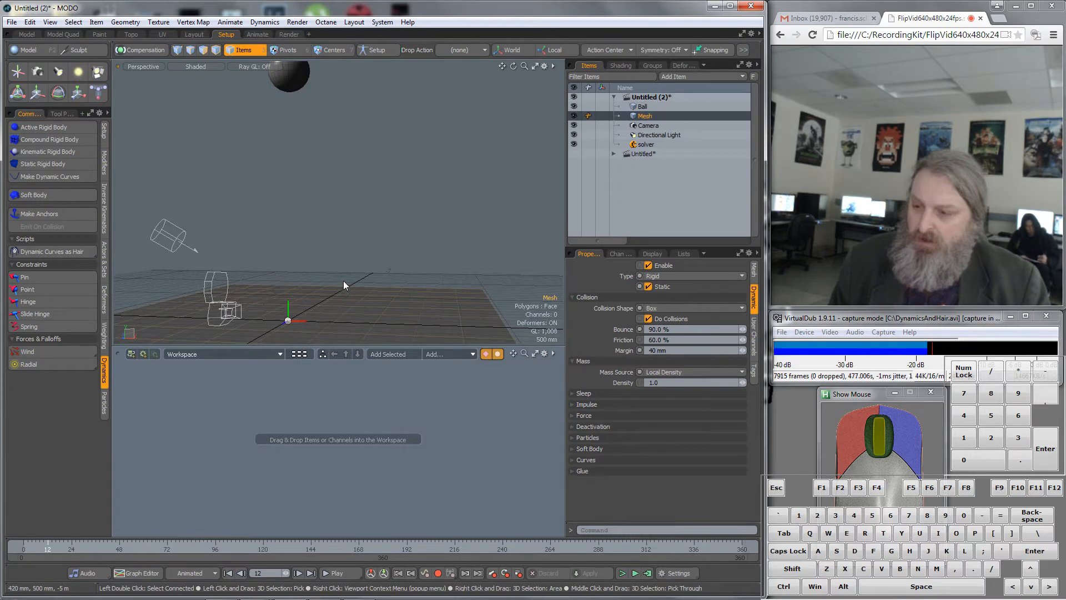
pyautogui.press('e')
pyautogui.moveTo(268, 303); pyautogui.dragTo(270, 301)
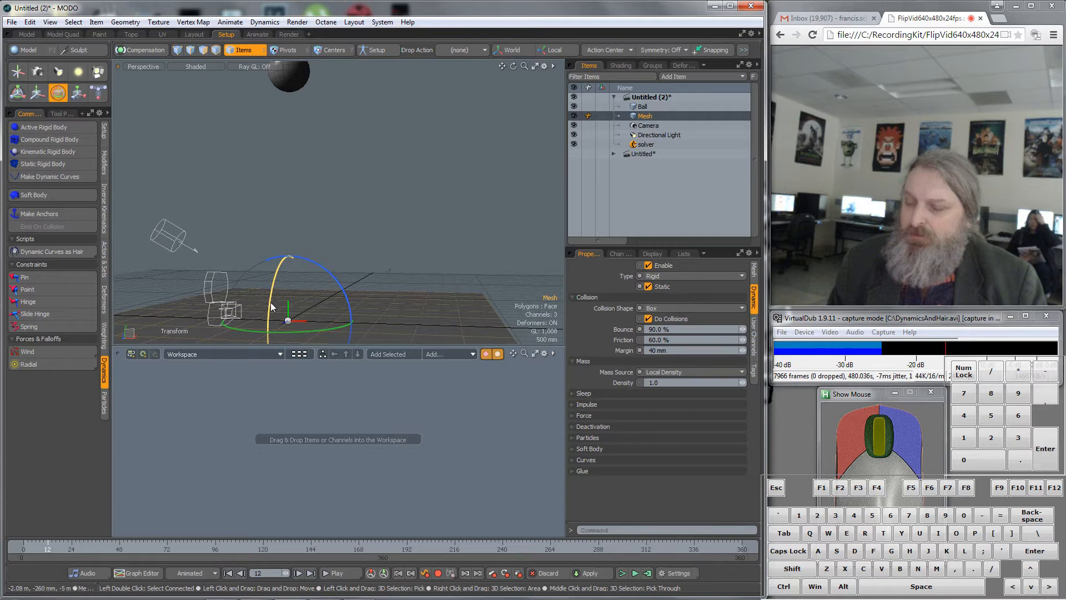
# Step: Run the live simulation to watch from the side how the ball bounces off the tilted floor slab, and stop it
pyautogui.click(634, 573)
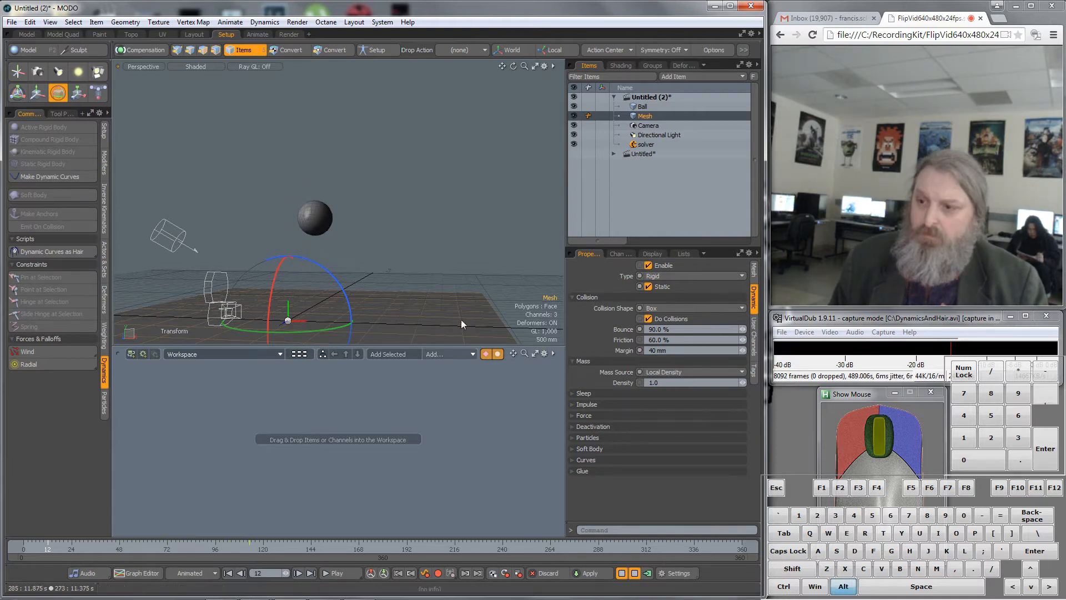
pyautogui.keyDown('alt'); pyautogui.moveTo(461, 319); pyautogui.dragTo(233, 312); pyautogui.keyUp('alt')
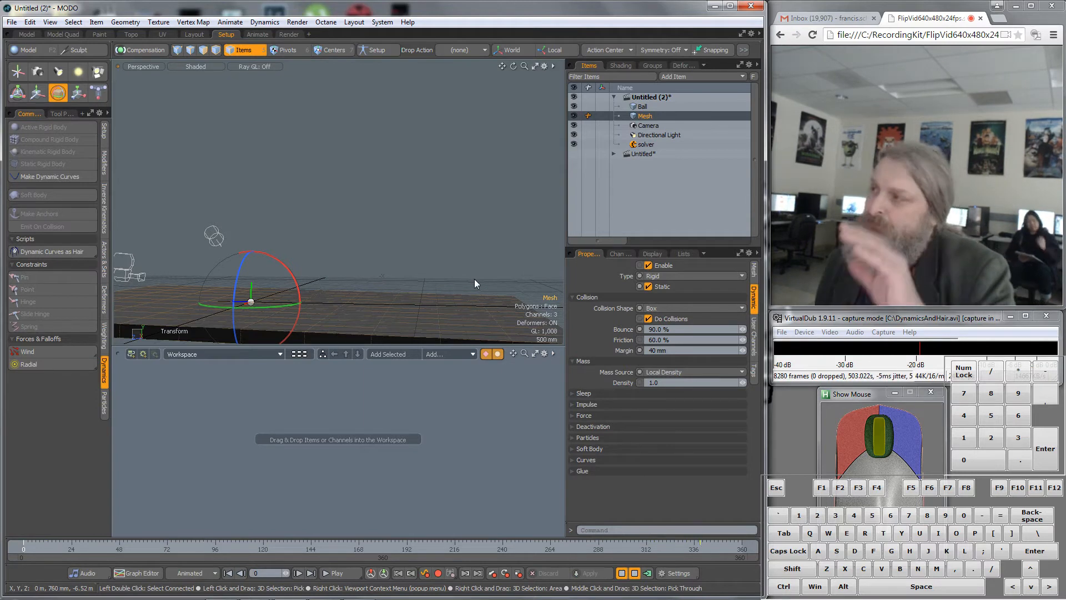
pyautogui.press('Up')
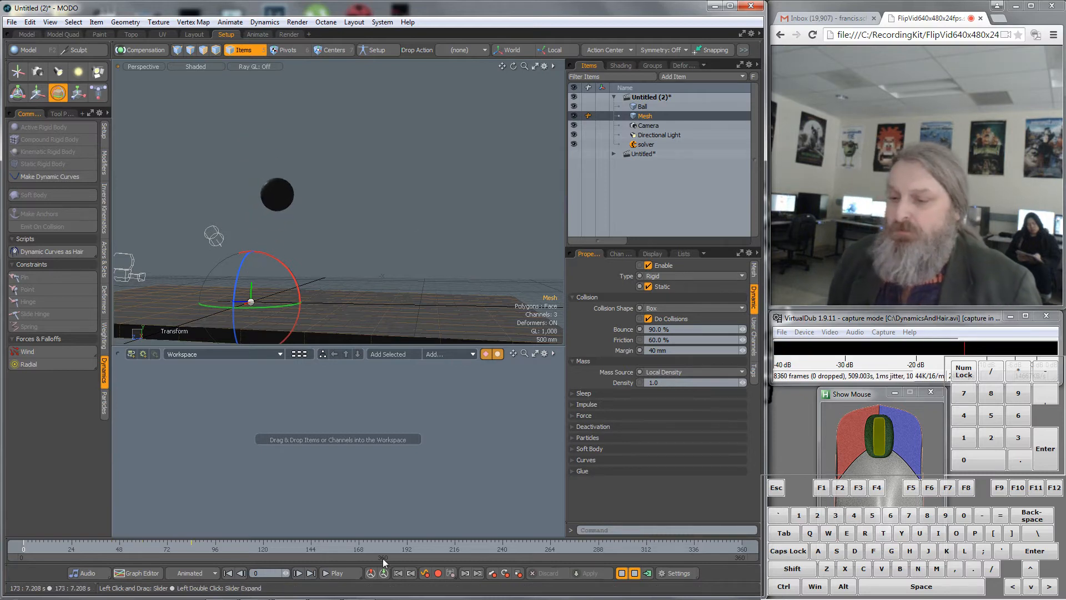
pyautogui.click(629, 573)
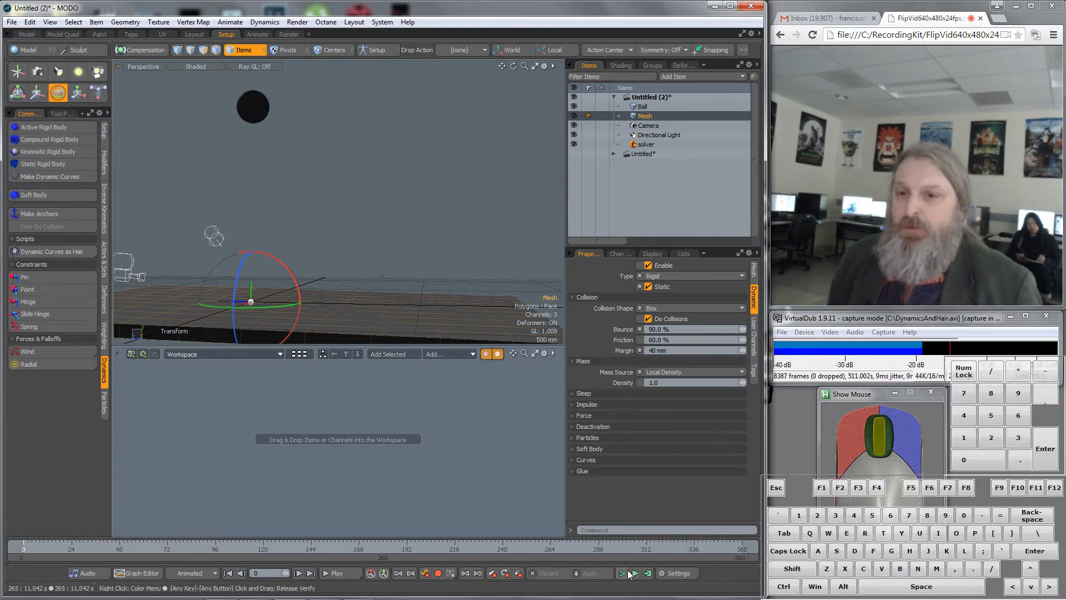
# Step: Switch to the other open scene, Untitled, and select the Man Head 01 mesh in it
pyautogui.click(614, 97)
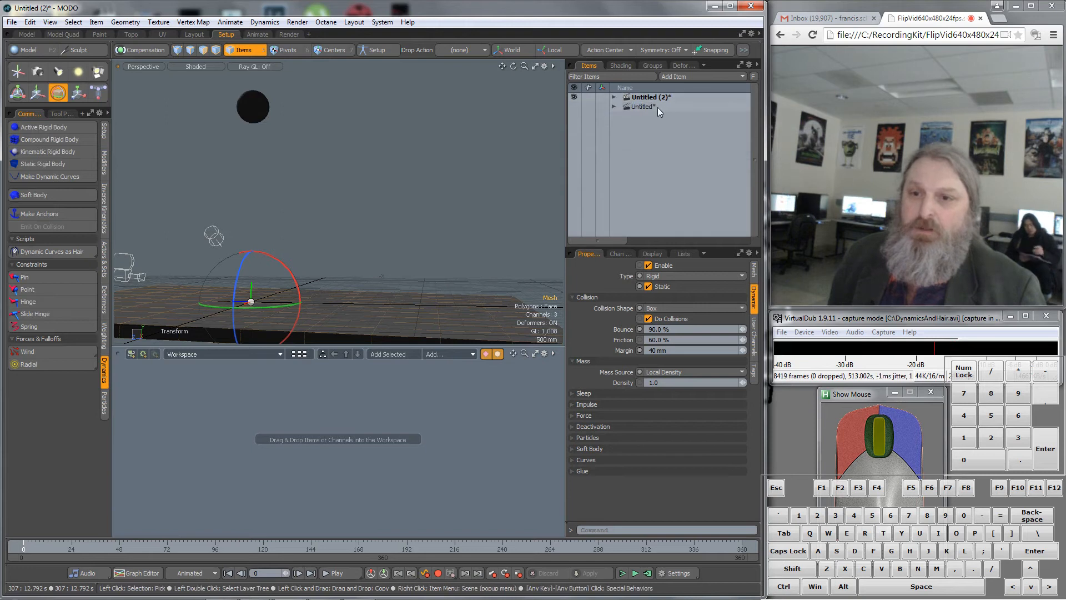
pyautogui.click(641, 107)
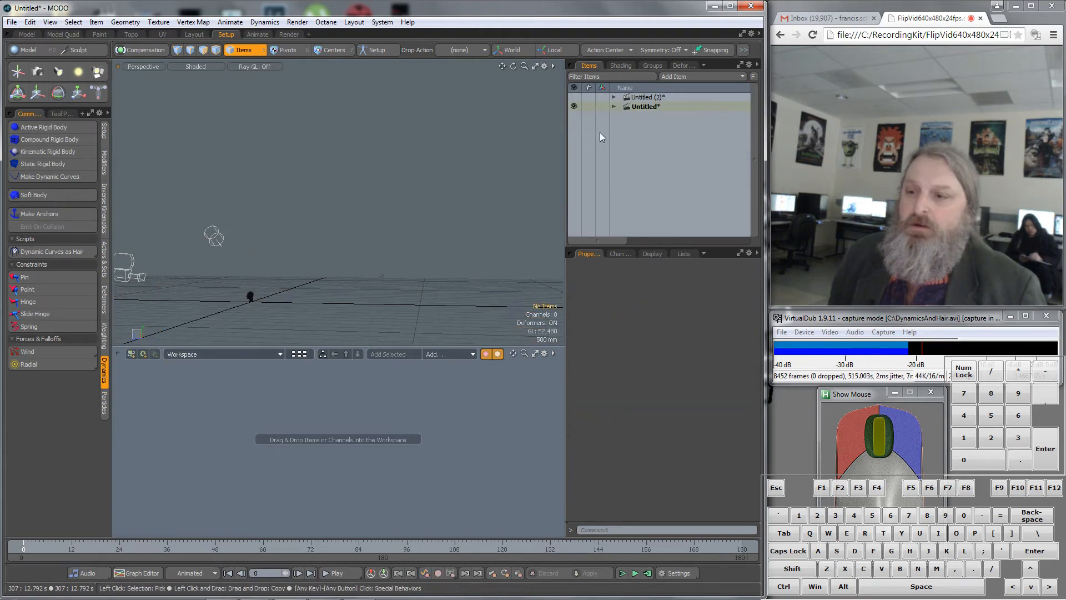
pyautogui.press('a')
pyautogui.scroll(5, 436, 244)
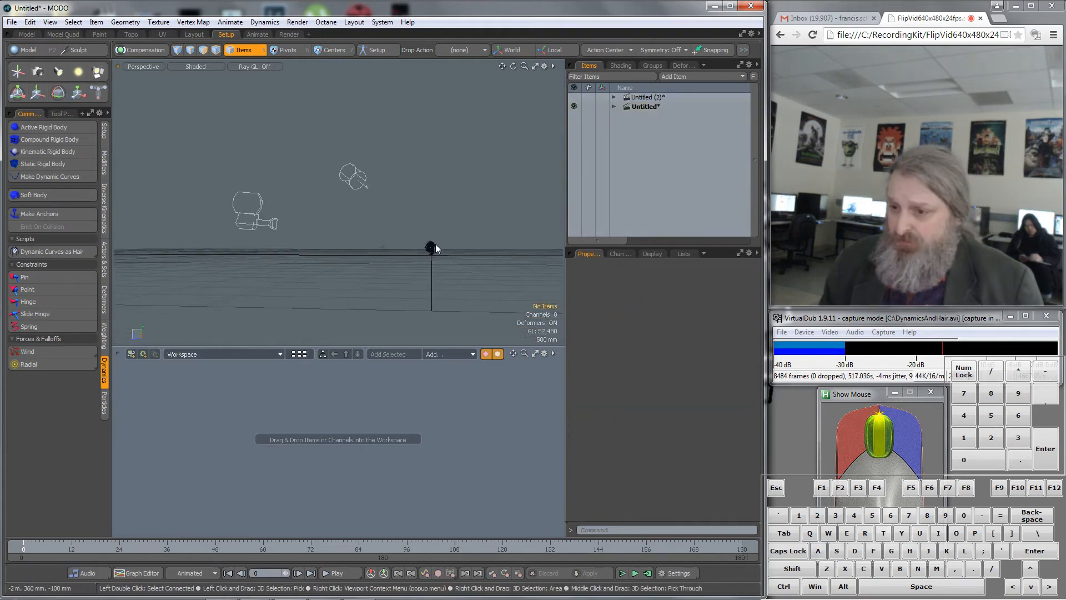
pyautogui.keyDown('alt'); pyautogui.moveTo(420, 264); pyautogui.dragTo(518, 257); pyautogui.keyUp('alt')
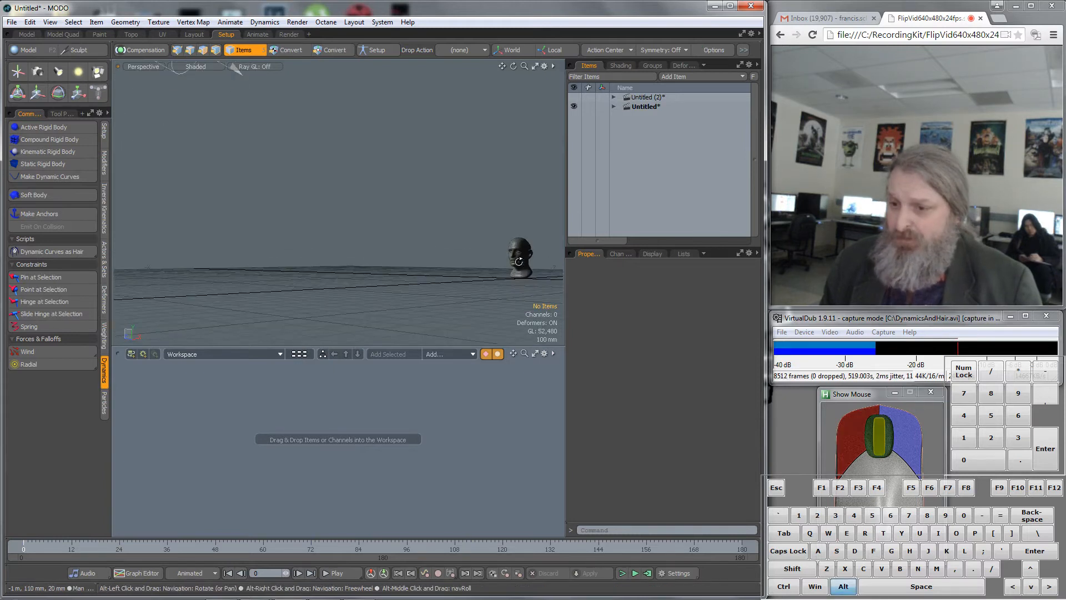
pyautogui.click(519, 257)
pyautogui.press('a')
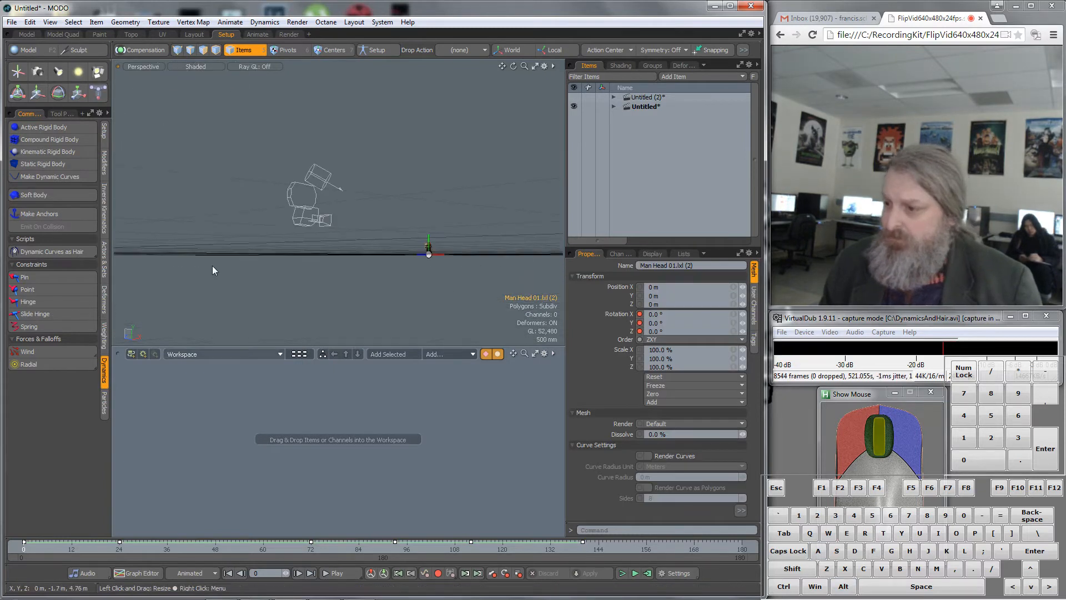
# Step: Frame the head in the Layout workspace and scrub the timeline from the start to frame 175 to review its animation
pyautogui.click(198, 37)
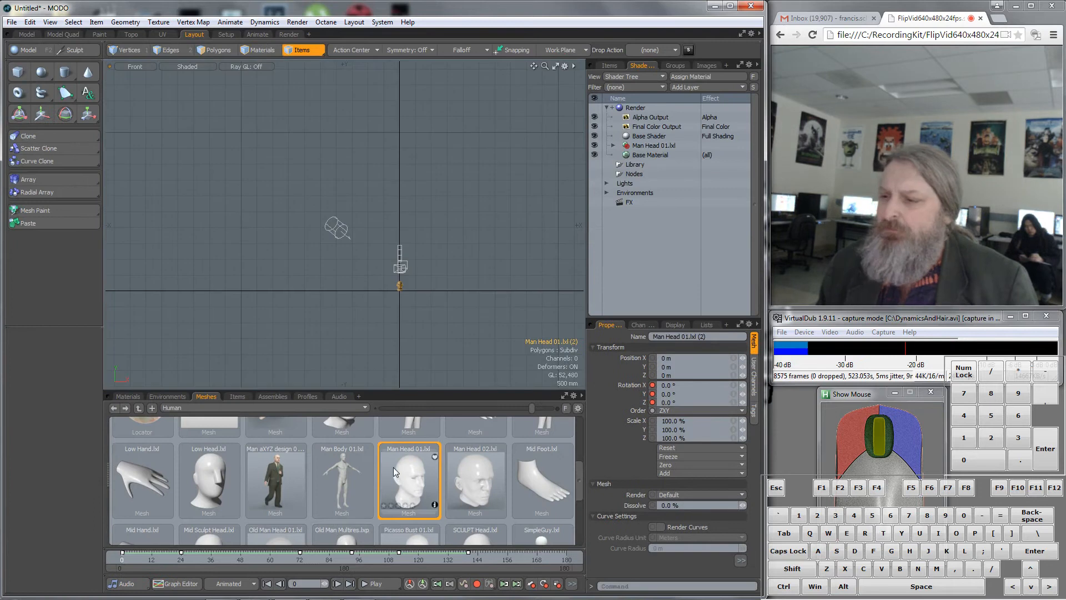
pyautogui.press('a')
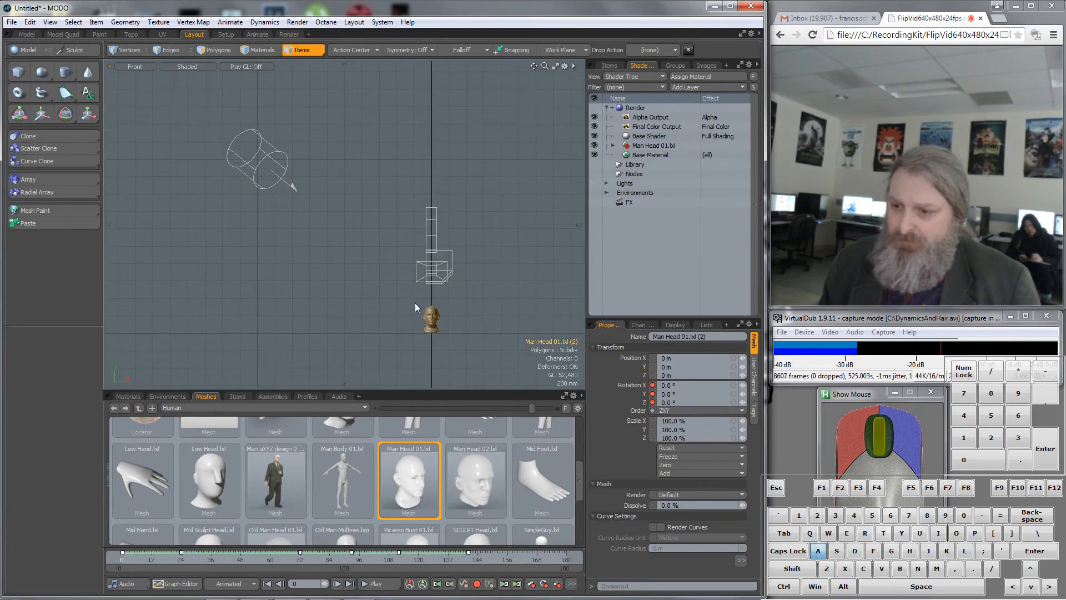
pyautogui.scroll(2, 464, 270)
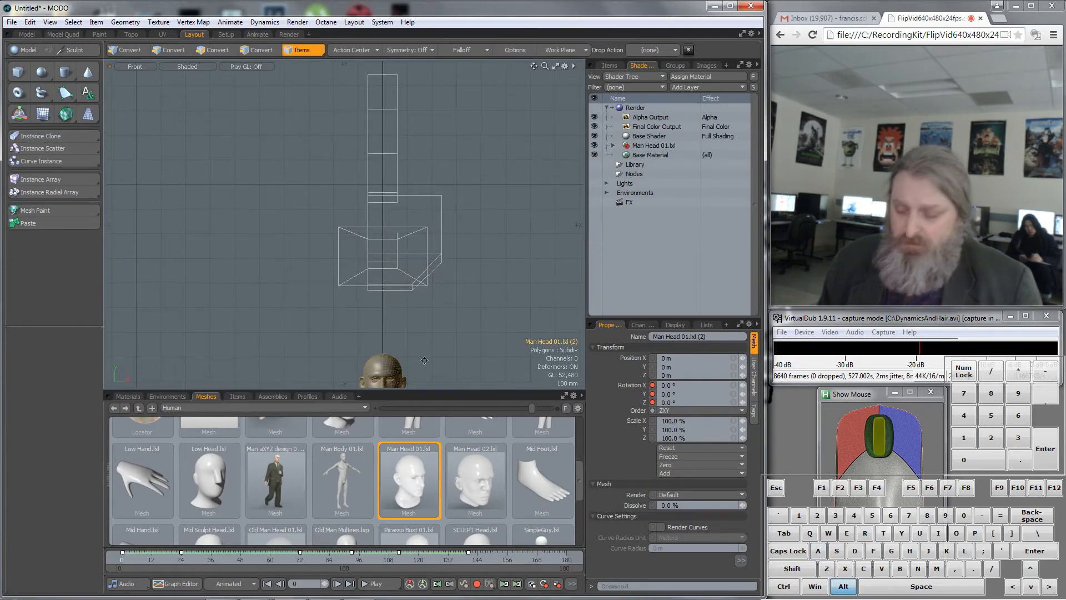
pyautogui.keyDown('alt'); pyautogui.moveTo(420, 358); pyautogui.dragTo(403, 254); pyautogui.keyUp('alt')
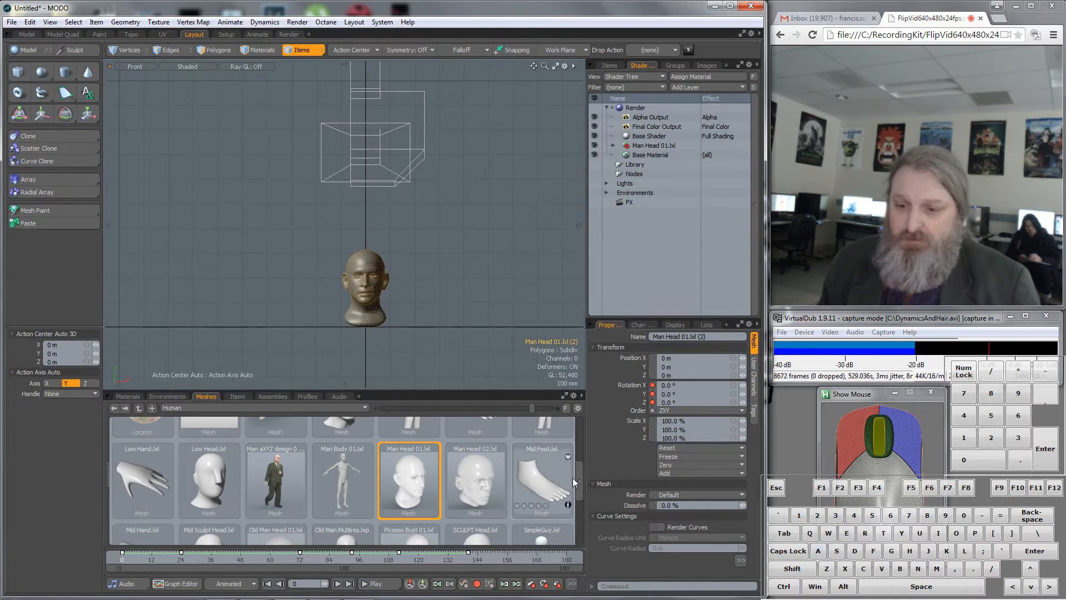
pyautogui.moveTo(577, 480); pyautogui.dragTo(579, 460)
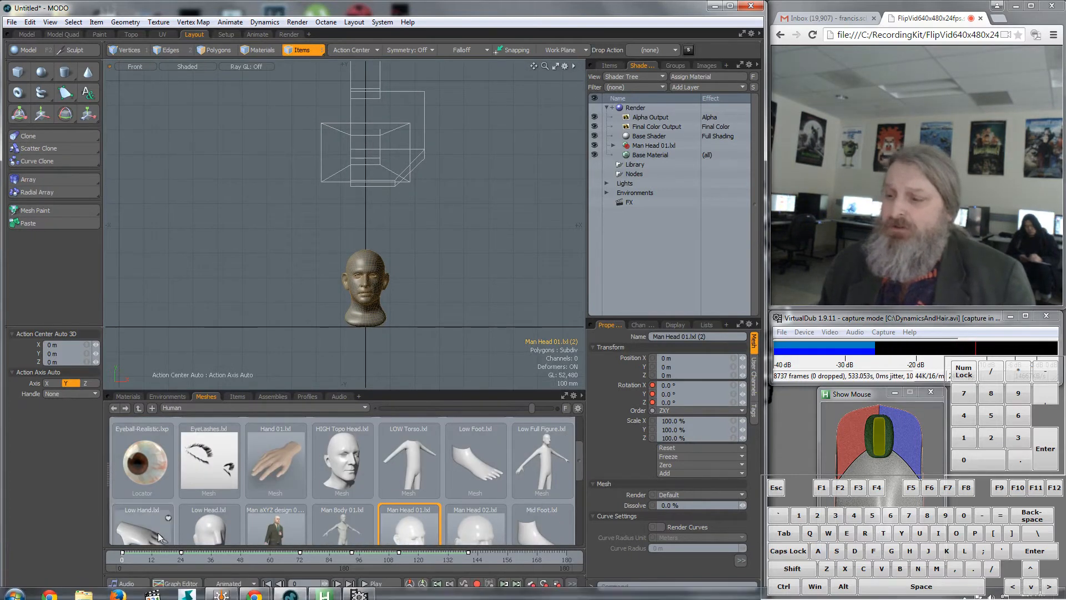
pyautogui.click(128, 558)
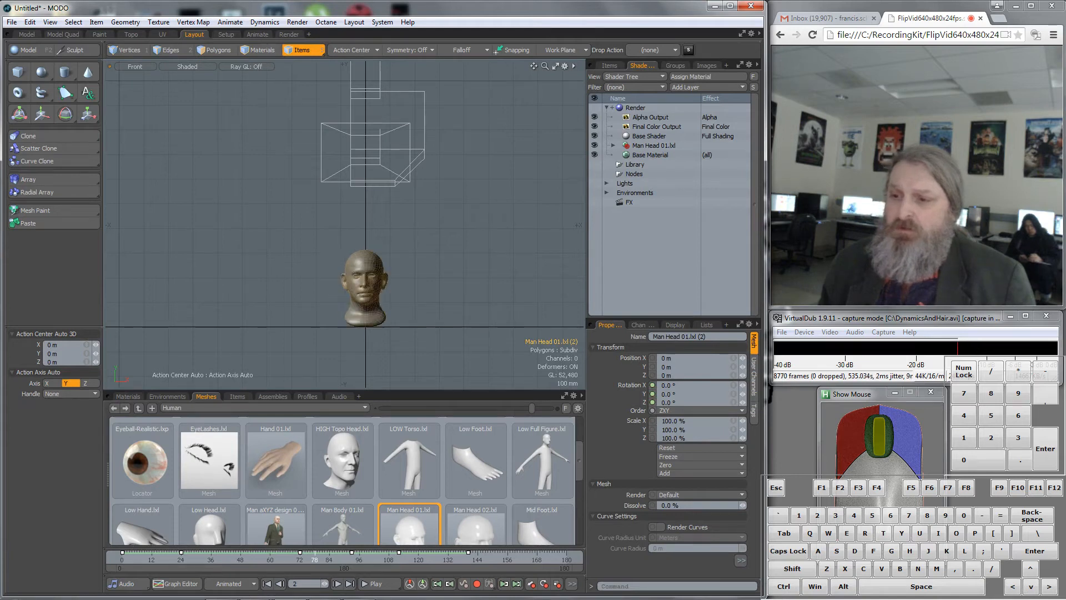
pyautogui.moveTo(315, 555); pyautogui.dragTo(566, 555)
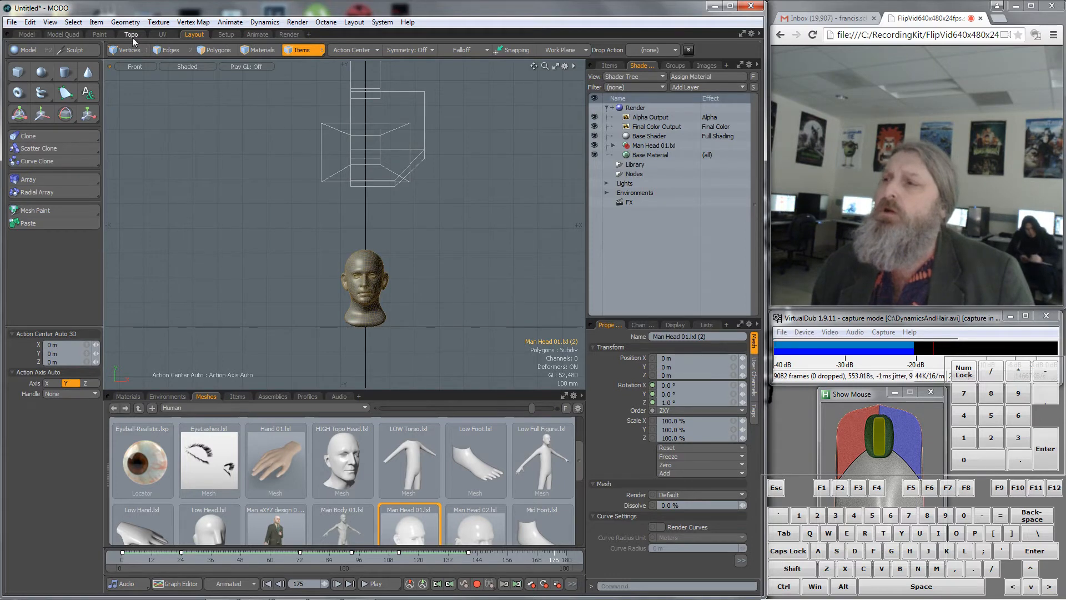
# Step: In the Paint workspace, select a central strip of polygons from the upper forehead to the crown of the head
pyautogui.click(100, 33)
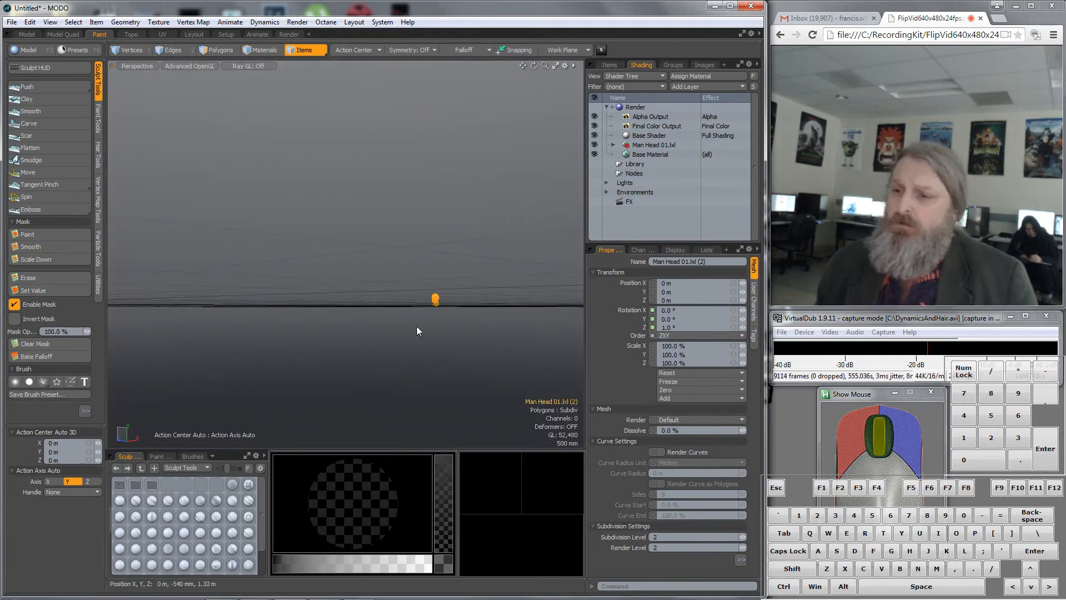
pyautogui.press('a')
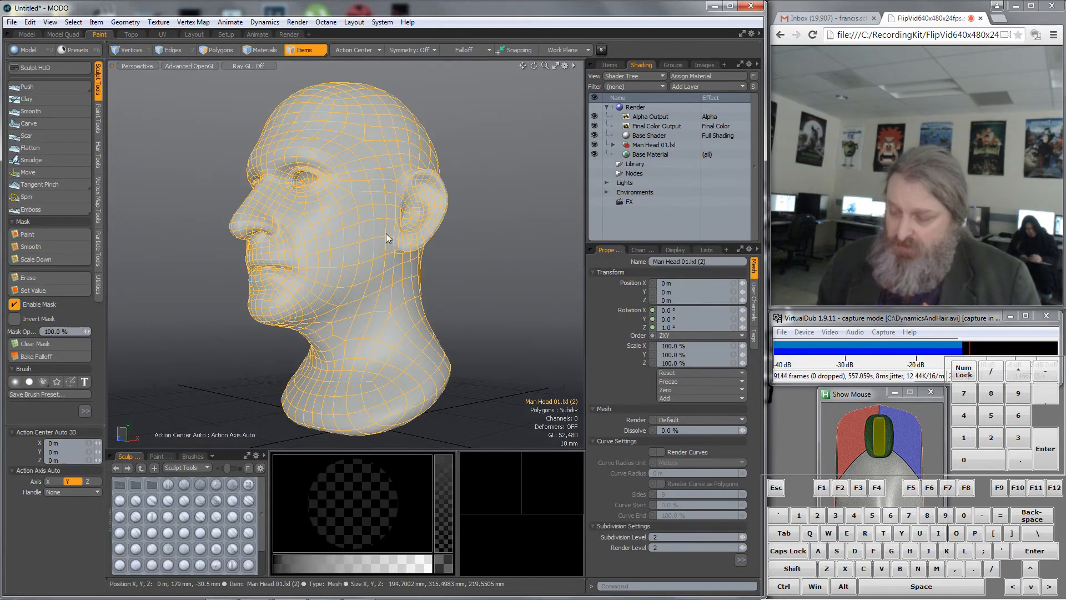
pyautogui.keyDown('alt'); pyautogui.moveTo(388, 234); pyautogui.dragTo(334, 344); pyautogui.keyUp('alt')
pyautogui.press('3')
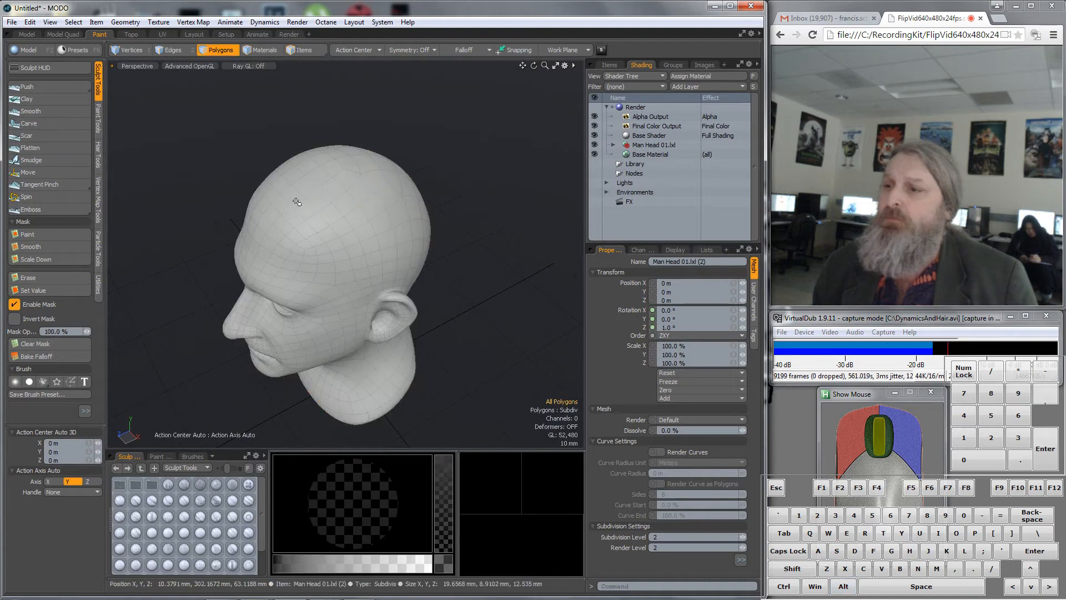
pyautogui.keyDown('alt'); pyautogui.moveTo(280, 215); pyautogui.dragTo(425, 191); pyautogui.keyUp('alt')
pyautogui.moveTo(302, 236); pyautogui.dragTo(315, 235)
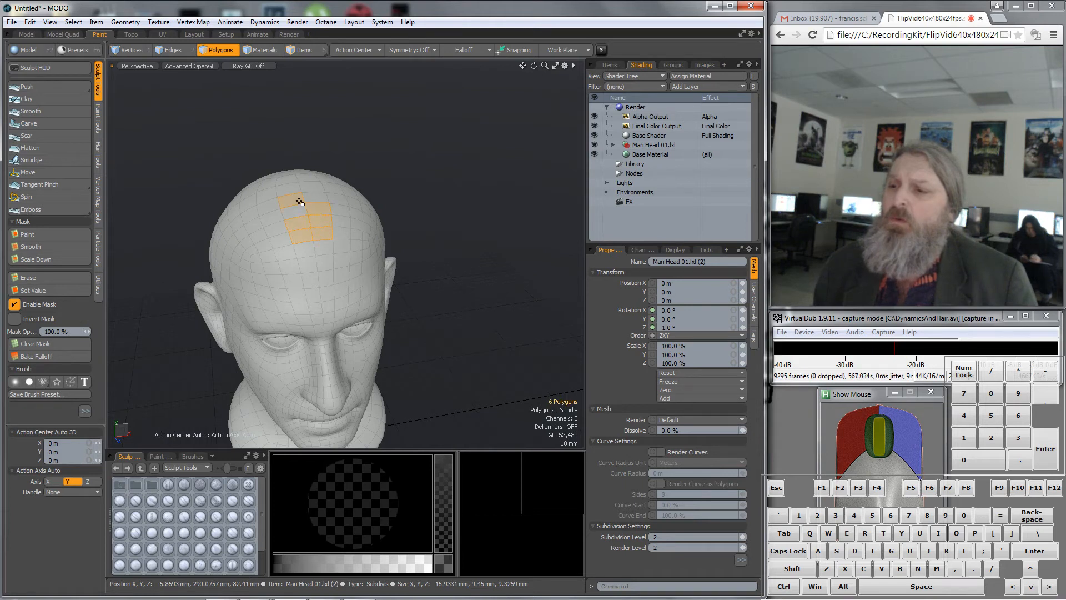
pyautogui.moveTo(305, 179); pyautogui.dragTo(287, 182)
# Step: Extend the polygon selection as a central strip down the back of the head to form a mohawk area
pyautogui.keyDown('alt'); pyautogui.moveTo(339, 205); pyautogui.dragTo(89, 217); pyautogui.keyUp('alt')
pyautogui.keyDown('alt'); pyautogui.moveTo(468, 286); pyautogui.dragTo(343, 282); pyautogui.keyUp('alt')
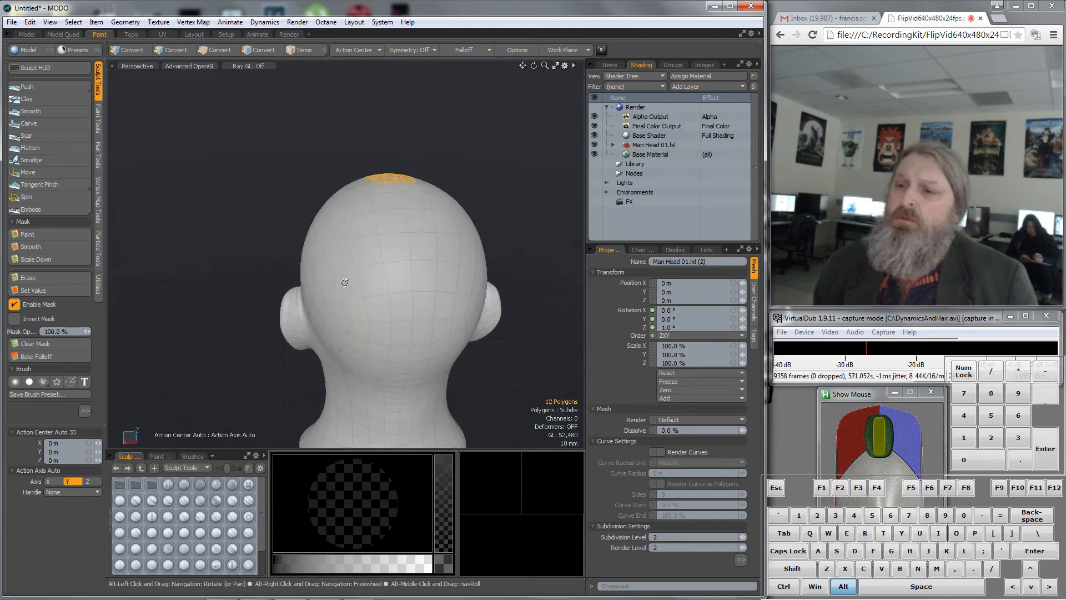
pyautogui.keyDown('shift'); pyautogui.moveTo(393, 189); pyautogui.dragTo(400, 190); pyautogui.keyUp('shift')
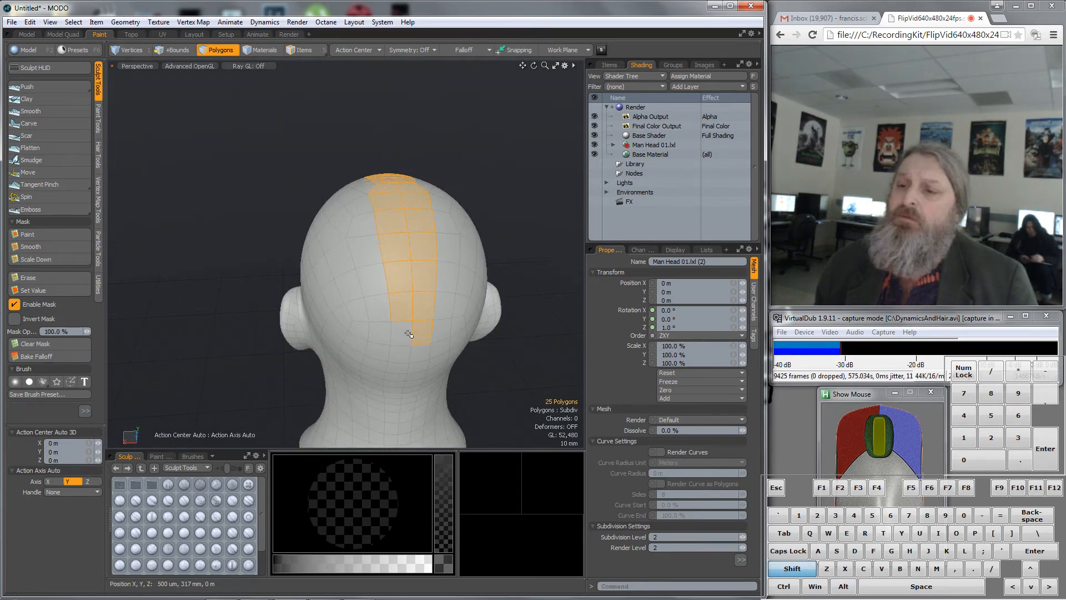
pyautogui.keyDown('shift'); pyautogui.click(408, 333); pyautogui.keyUp('shift')
pyautogui.keyDown('alt'); pyautogui.moveTo(404, 340); pyautogui.dragTo(239, 327); pyautogui.keyUp('alt')
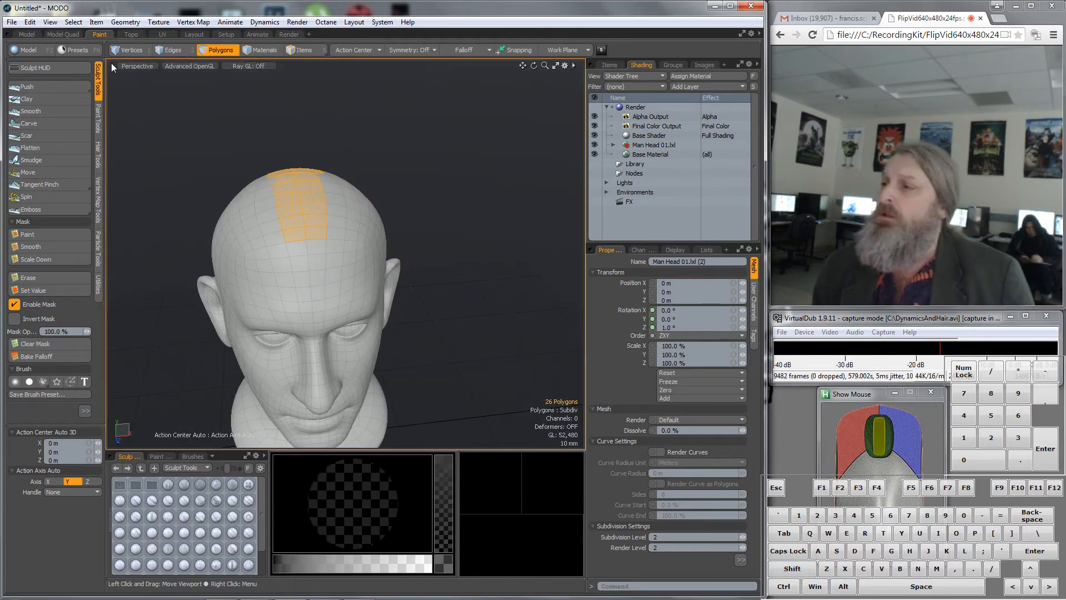
# Step: Generate hair guides on the selected polygons with the Create Guides tool, using 12 segments
pyautogui.click(99, 157)
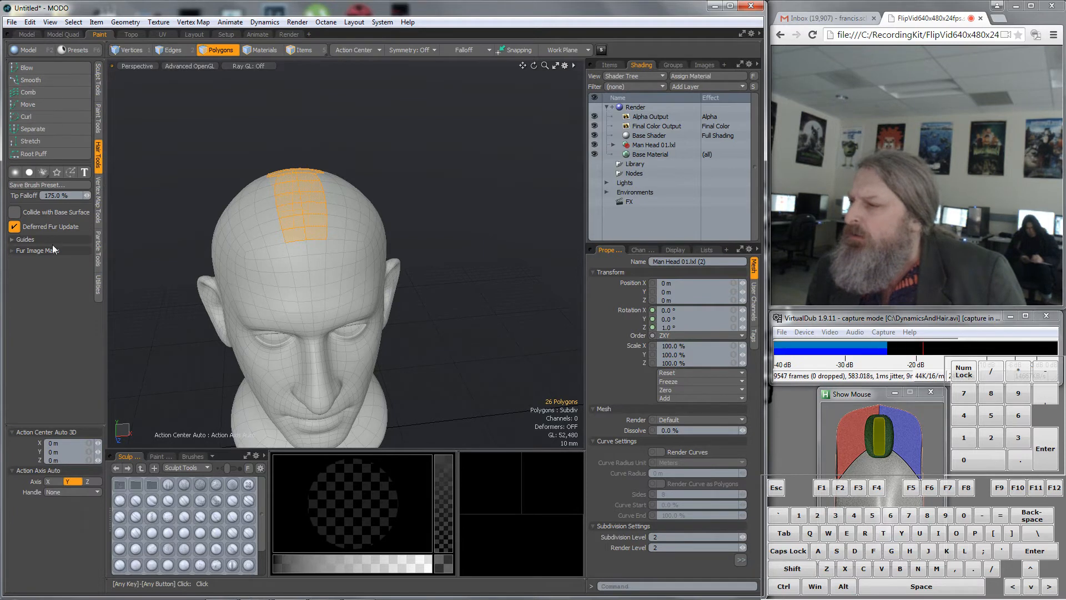
pyautogui.click(12, 240)
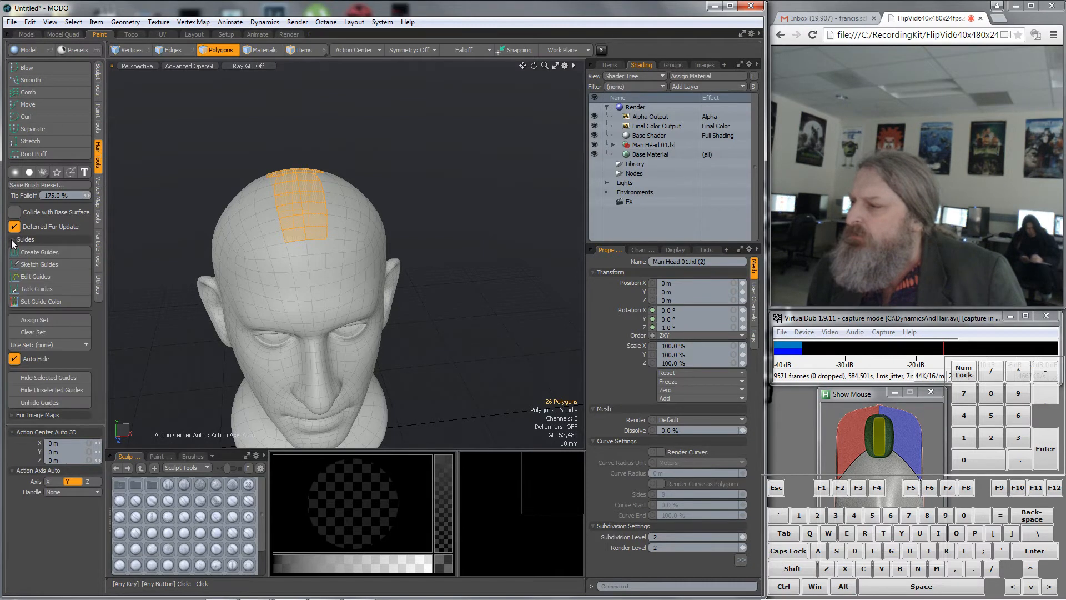
pyautogui.click(41, 253)
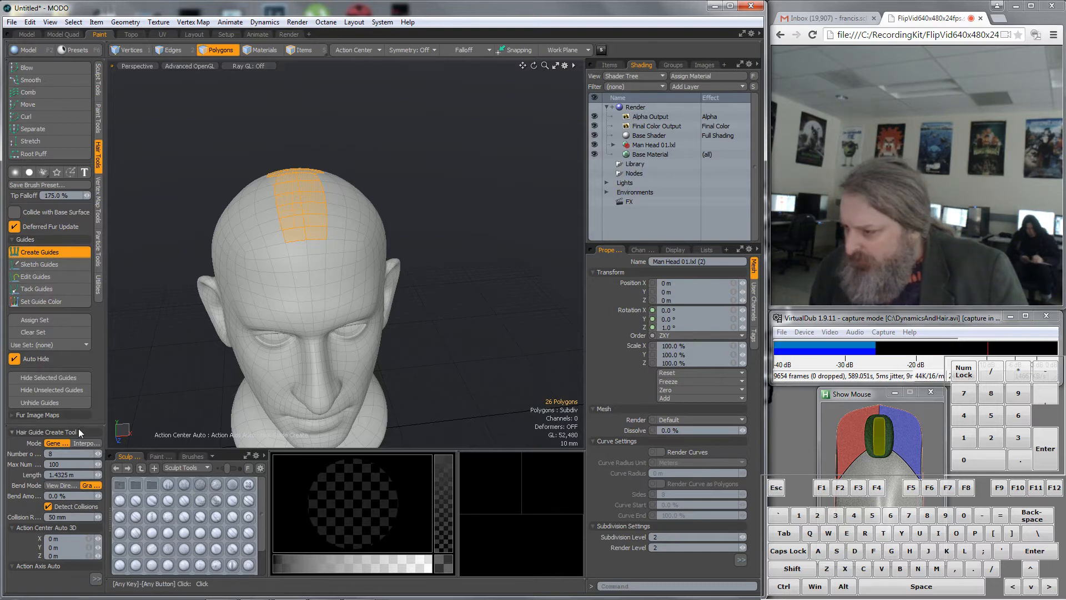
pyautogui.moveTo(79, 425); pyautogui.dragTo(164, 346)
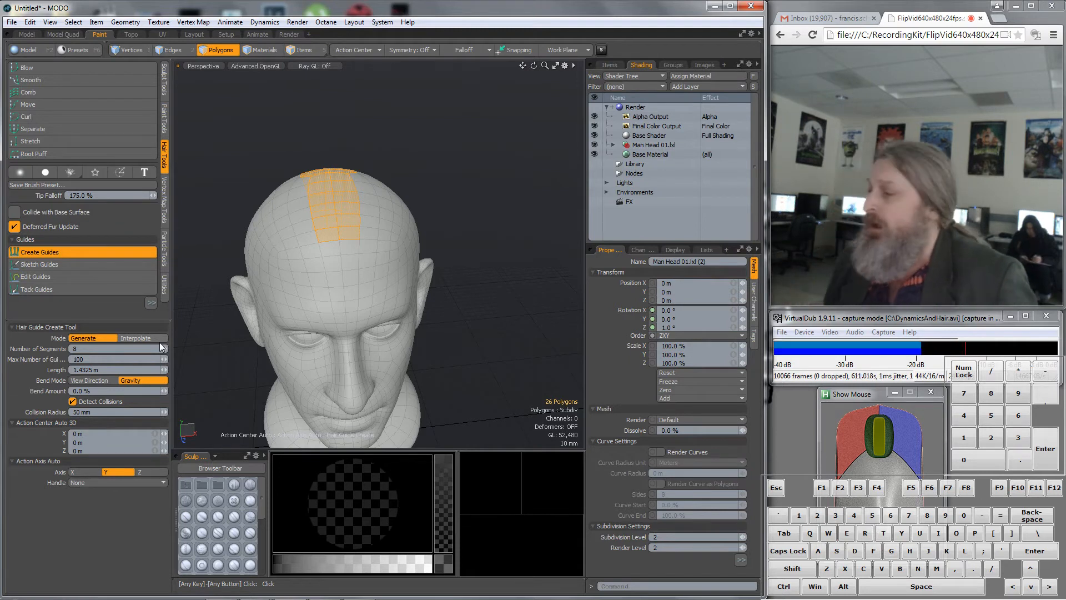
pyautogui.click(83, 349)
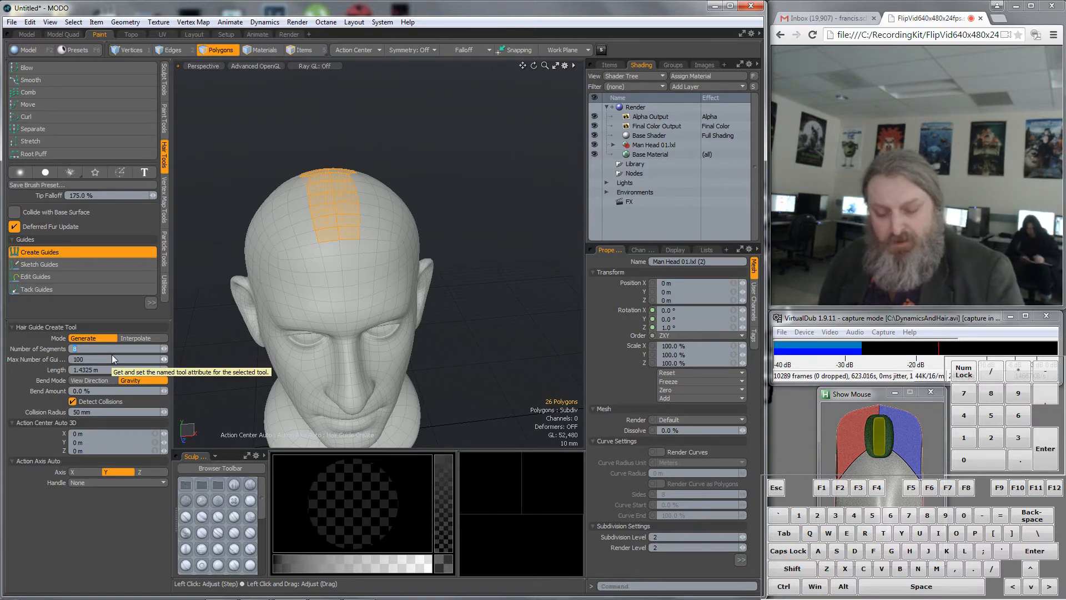
pyautogui.write('12')
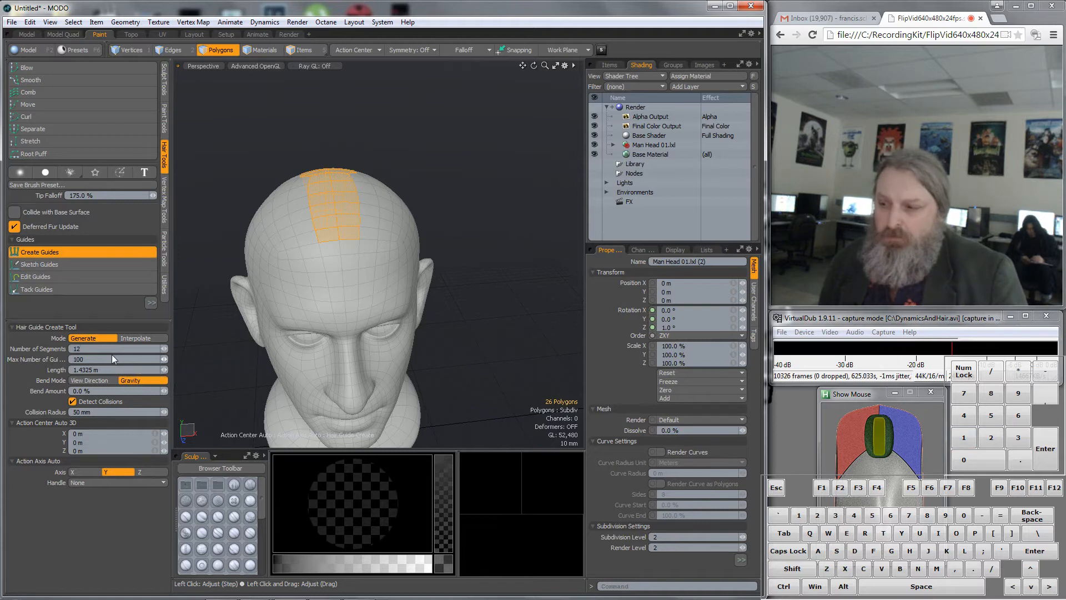
pyautogui.click(337, 223)
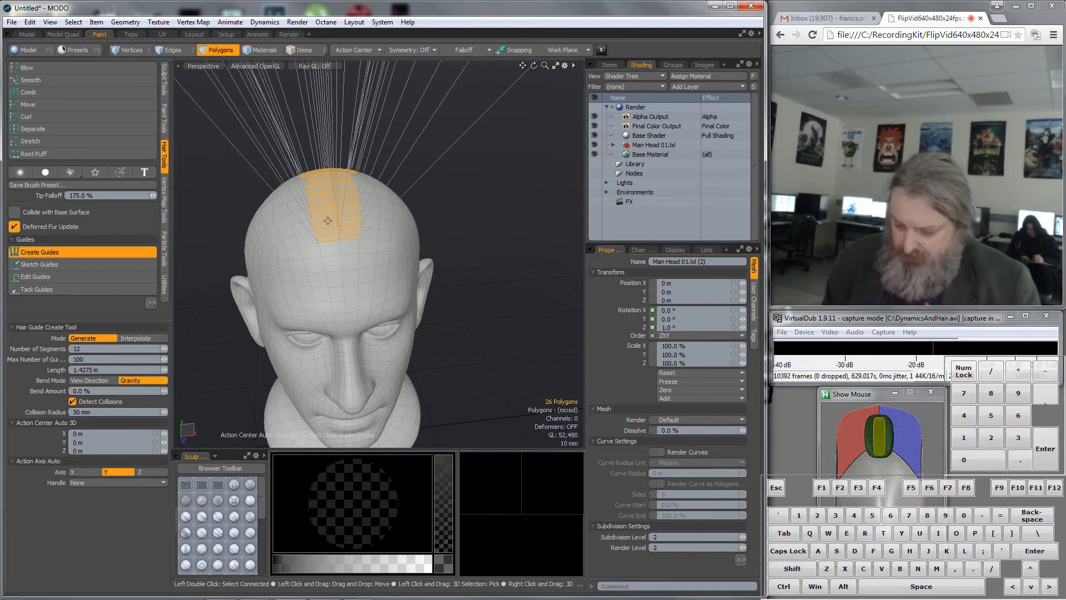
# Step: Shorten the hair guides to a length of about 190 mm
pyautogui.keyDown('alt'); pyautogui.moveTo(328, 221); pyautogui.dragTo(198, 172); pyautogui.keyUp('alt')
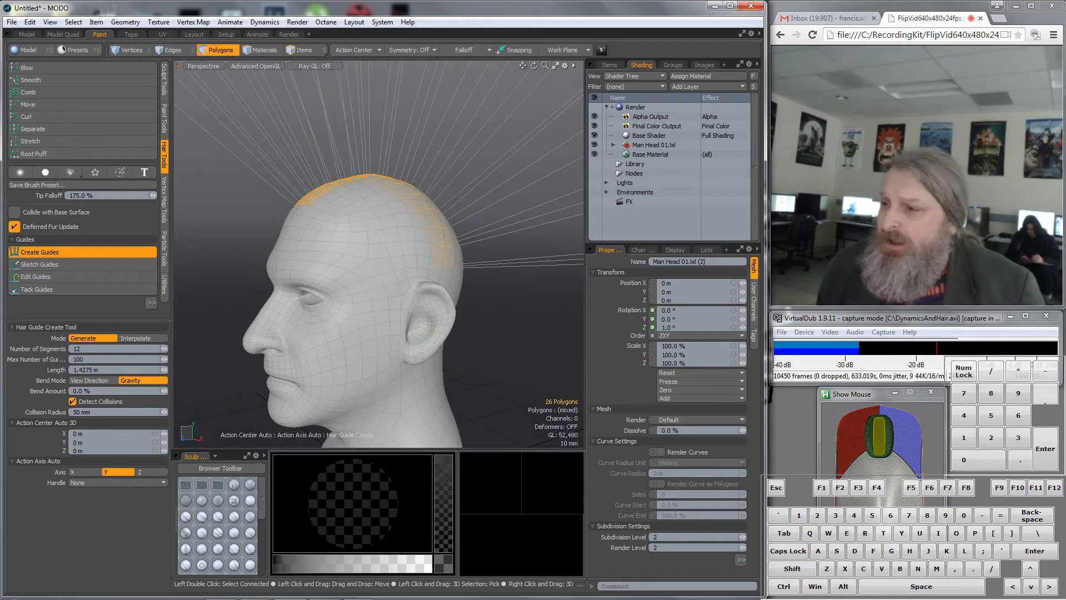
pyautogui.moveTo(361, 153); pyautogui.dragTo(361, 153)
pyautogui.scroll(-3, 361, 153)
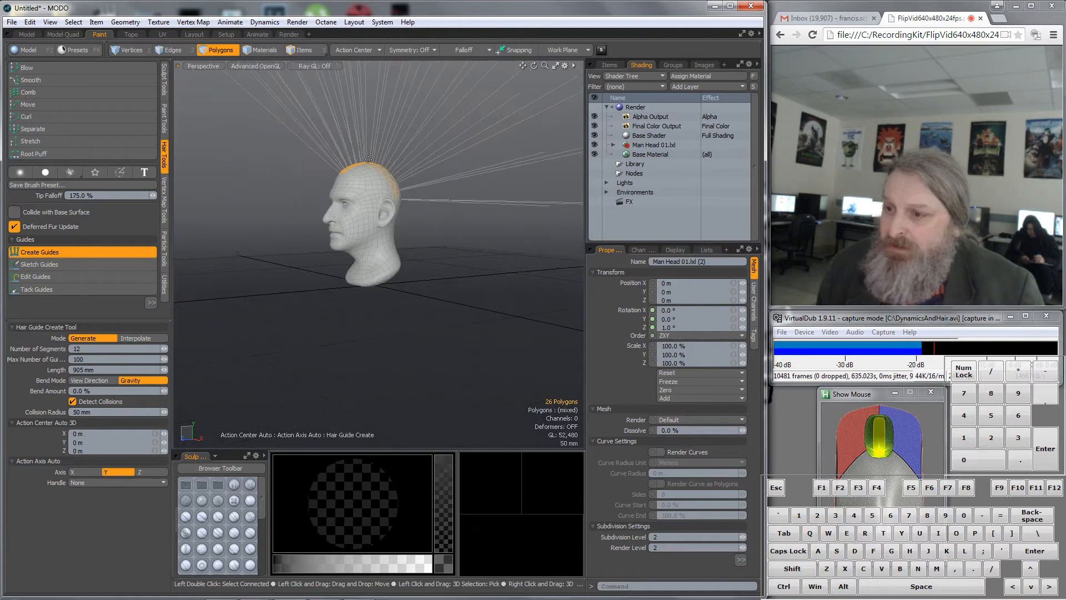
pyautogui.scroll(3, 370, 152)
pyautogui.press('a')
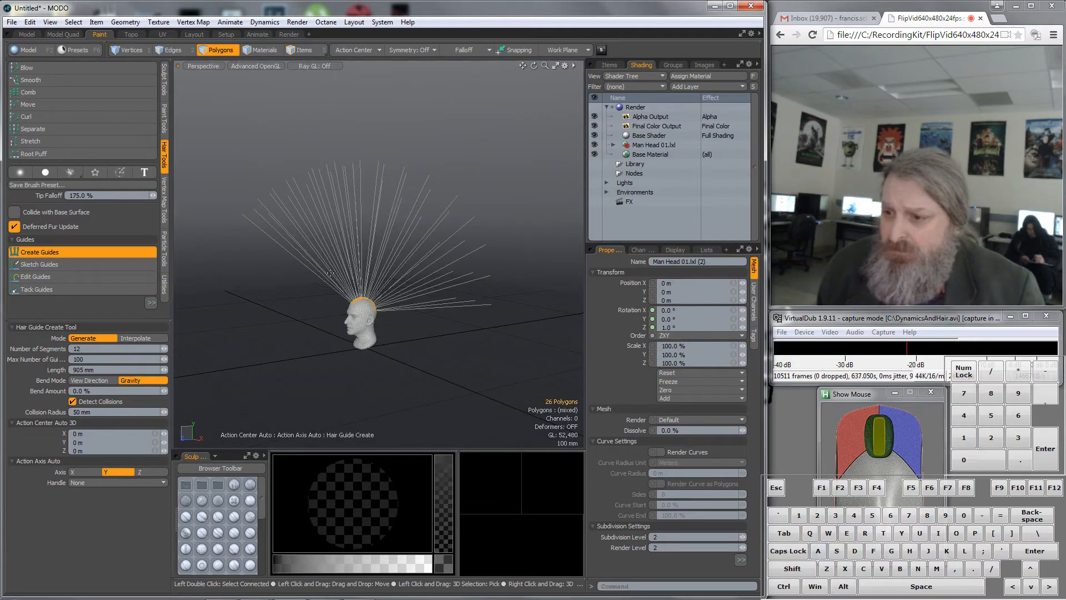
pyautogui.moveTo(331, 272); pyautogui.dragTo(206, 273)
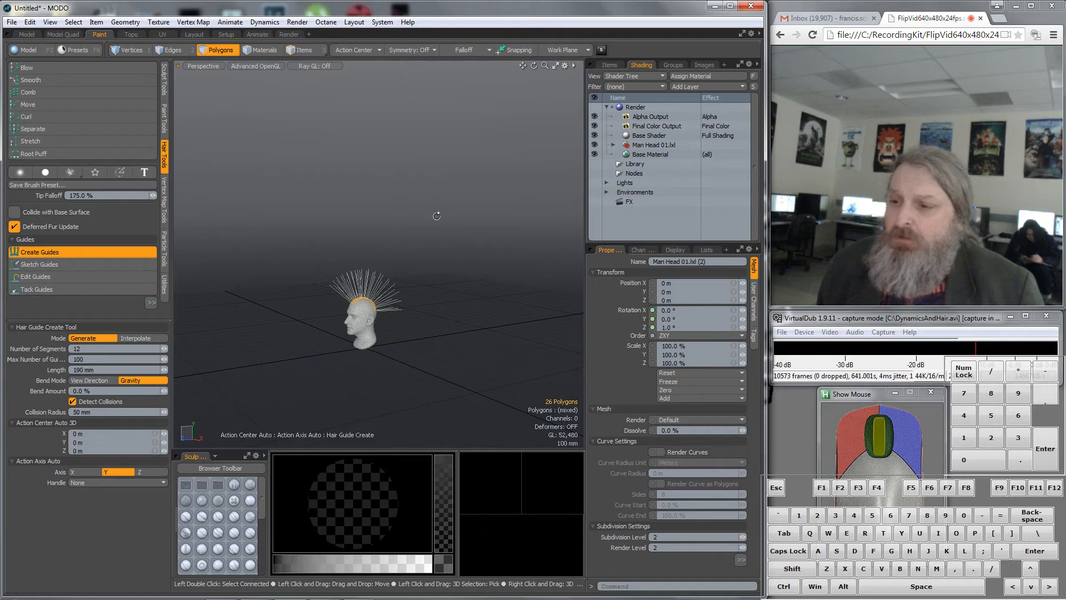
pyautogui.keyDown('alt'); pyautogui.moveTo(416, 297); pyautogui.dragTo(474, 286); pyautogui.keyUp('alt')
pyautogui.scroll(5, 433, 294)
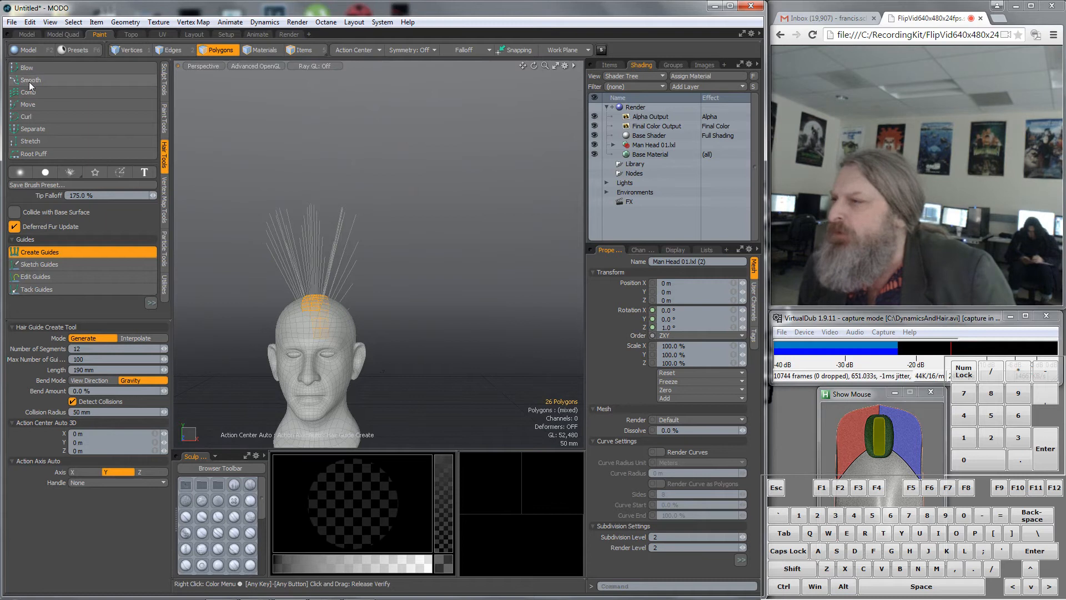
# Step: Enable Collide with Base Surface and comb the hair guides sideways toward the middle of the head with the Comb tool
pyautogui.click(14, 213)
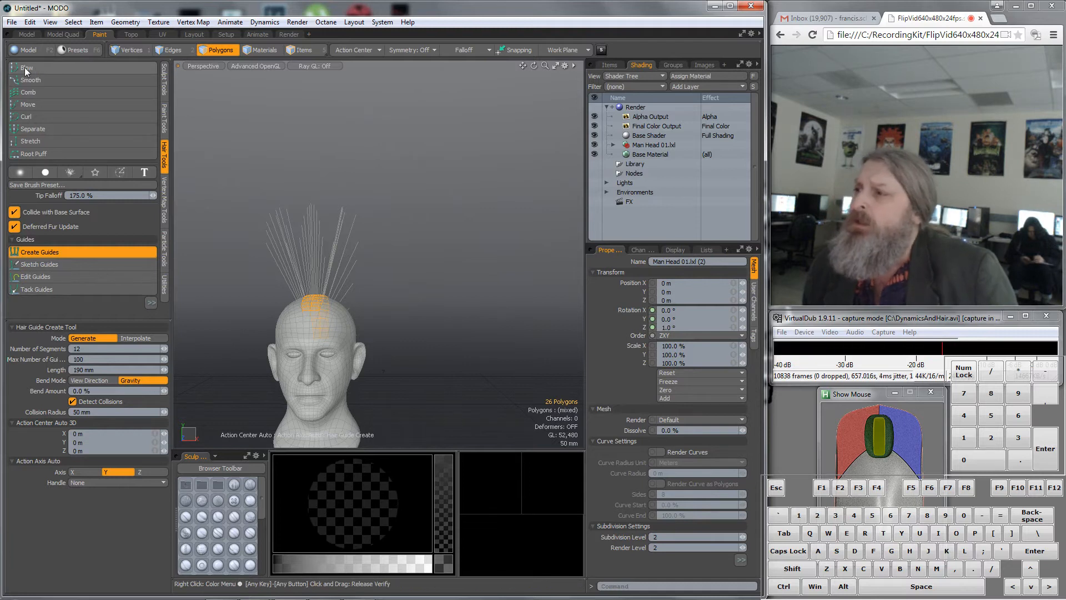
pyautogui.click(28, 93)
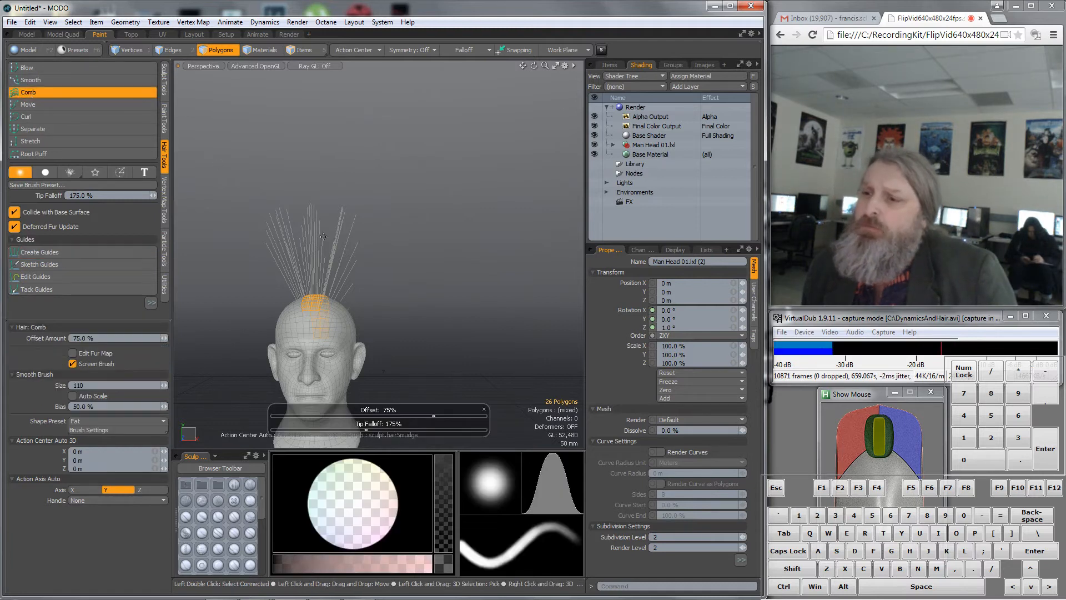
pyautogui.moveTo(349, 247)
pyautogui.mouseDown()
pyautogui.moveTo(267, 290)
pyautogui.moveTo(239, 262)
pyautogui.moveTo(230, 274)
pyautogui.moveTo(309, 253)
pyautogui.mouseUp()
pyautogui.press('Escape')
# Step: Select the hair guide curves across the whole mohawk from the side of the head
pyautogui.moveTo(392, 343); pyautogui.dragTo(347, 252)
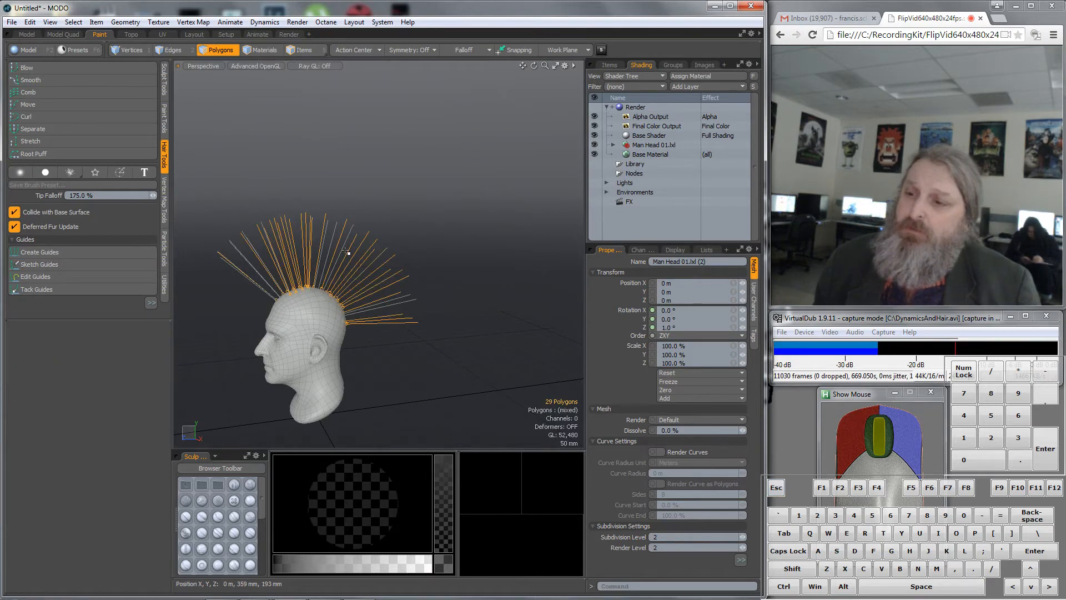
pyautogui.moveTo(260, 275)
pyautogui.mouseDown()
pyautogui.moveTo(245, 259)
pyautogui.moveTo(358, 284)
pyautogui.mouseUp()
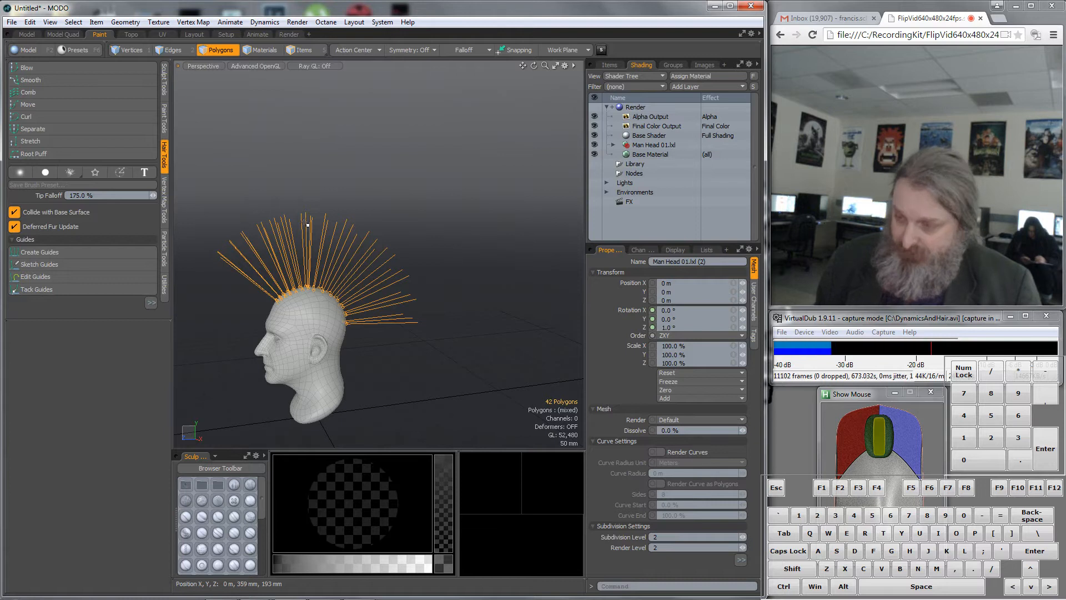
# Step: Select the row of hair guides on the man's left side and comb them outward away from the middle
pyautogui.keyDown('alt'); pyautogui.moveTo(228, 305); pyautogui.dragTo(377, 294); pyautogui.keyUp('alt')
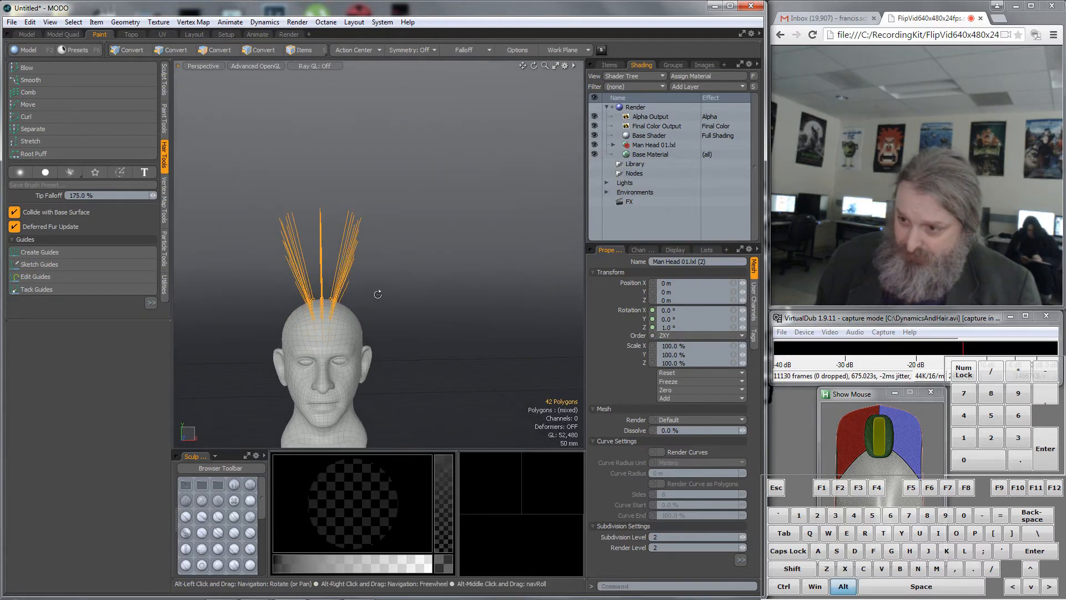
pyautogui.moveTo(336, 253); pyautogui.dragTo(351, 279)
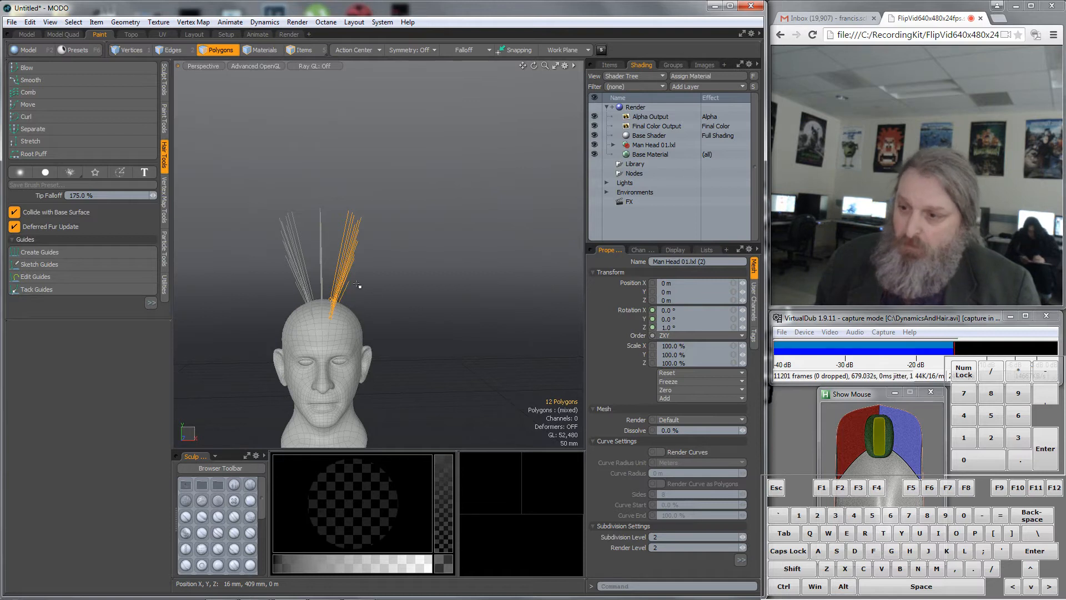
pyautogui.click(88, 92)
pyautogui.moveTo(332, 246)
pyautogui.mouseDown()
pyautogui.moveTo(341, 261)
pyautogui.moveTo(405, 272)
pyautogui.moveTo(406, 293)
pyautogui.moveTo(381, 268)
pyautogui.moveTo(373, 293)
pyautogui.moveTo(356, 271)
pyautogui.moveTo(383, 284)
pyautogui.moveTo(414, 248)
pyautogui.moveTo(453, 234)
pyautogui.moveTo(346, 261)
pyautogui.mouseUp()
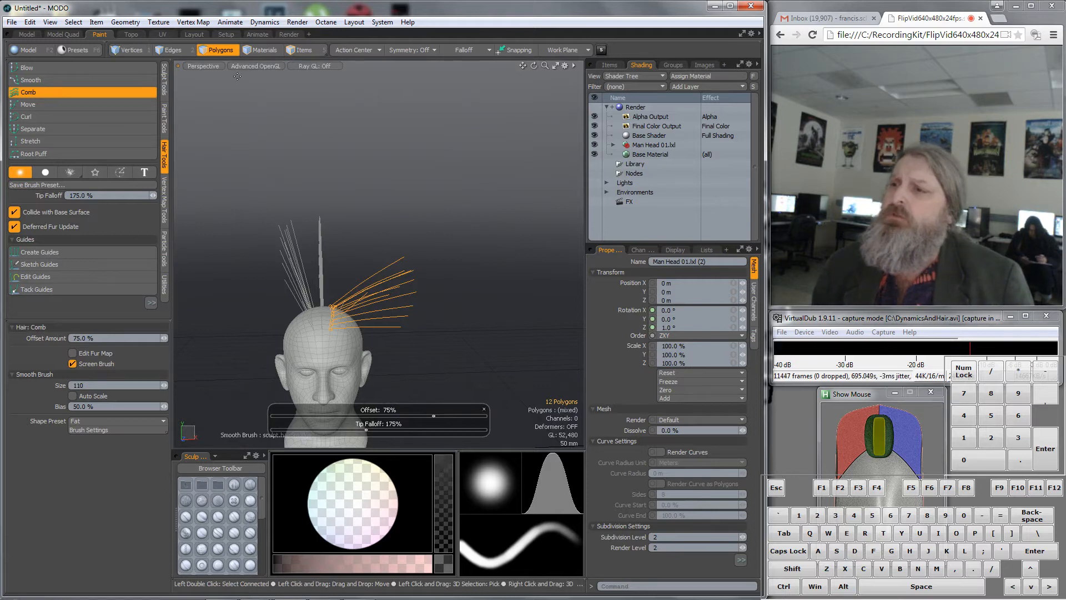
pyautogui.press('Escape')
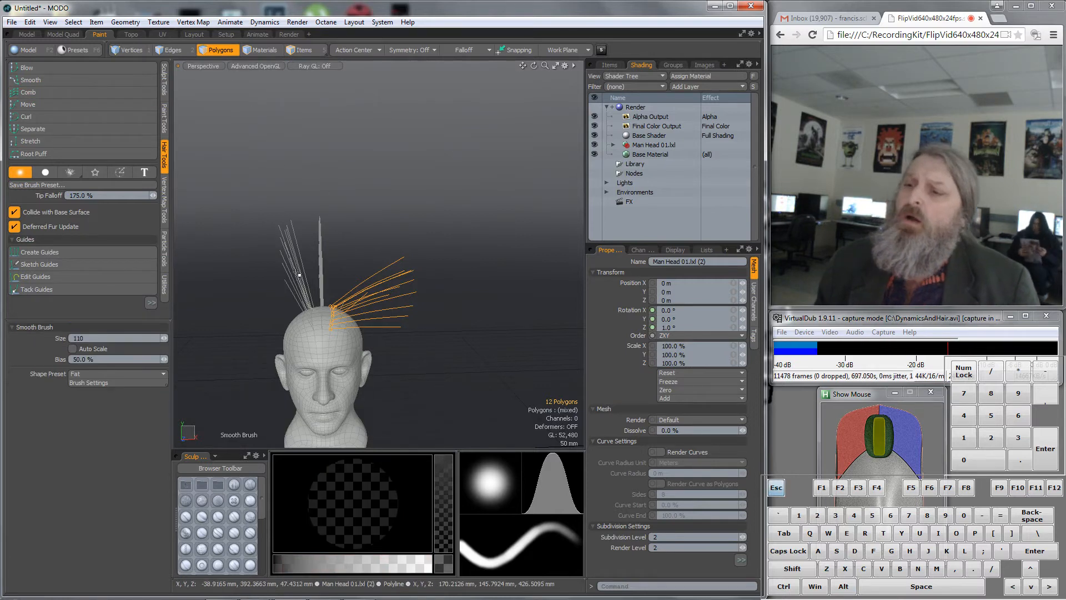
# Step: Select the middle and right-side rows of hair guides, from the front of the head to the back, excluding the combed left row
pyautogui.moveTo(277, 265)
pyautogui.mouseDown()
pyautogui.moveTo(326, 266)
pyautogui.moveTo(291, 282)
pyautogui.moveTo(299, 286)
pyautogui.moveTo(643, 326)
pyautogui.moveTo(611, 326)
pyautogui.mouseUp()
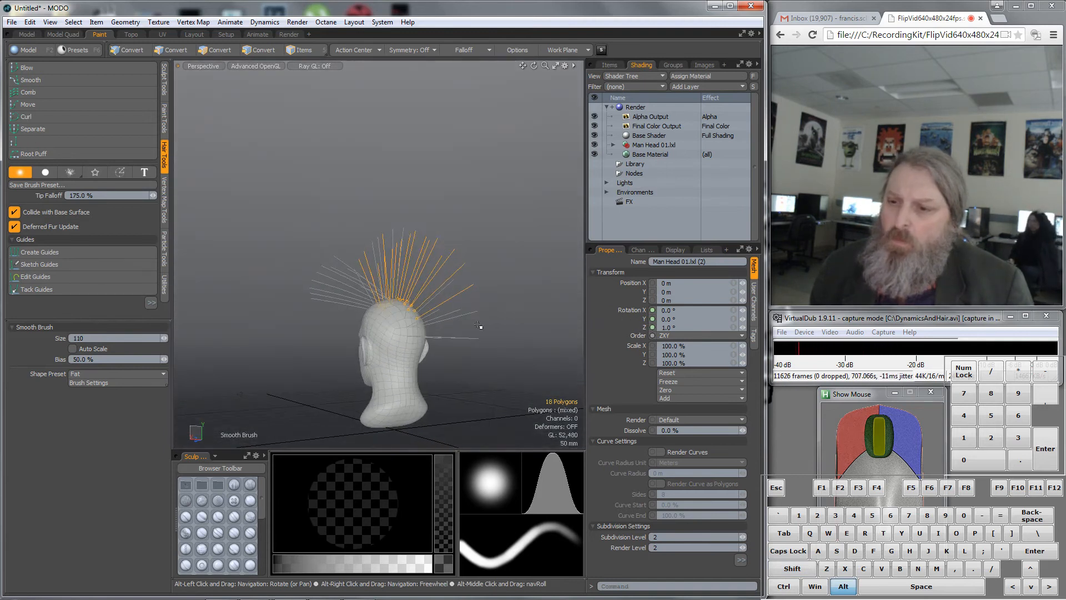
pyautogui.moveTo(445, 298)
pyautogui.keyDown('shift'); pyautogui.mouseDown()
pyautogui.moveTo(427, 336)
pyautogui.moveTo(361, 350)
pyautogui.moveTo(390, 347)
pyautogui.mouseUp(); pyautogui.keyUp('shift')
pyautogui.keyDown('shift'); pyautogui.click(426, 352); pyautogui.keyUp('shift')
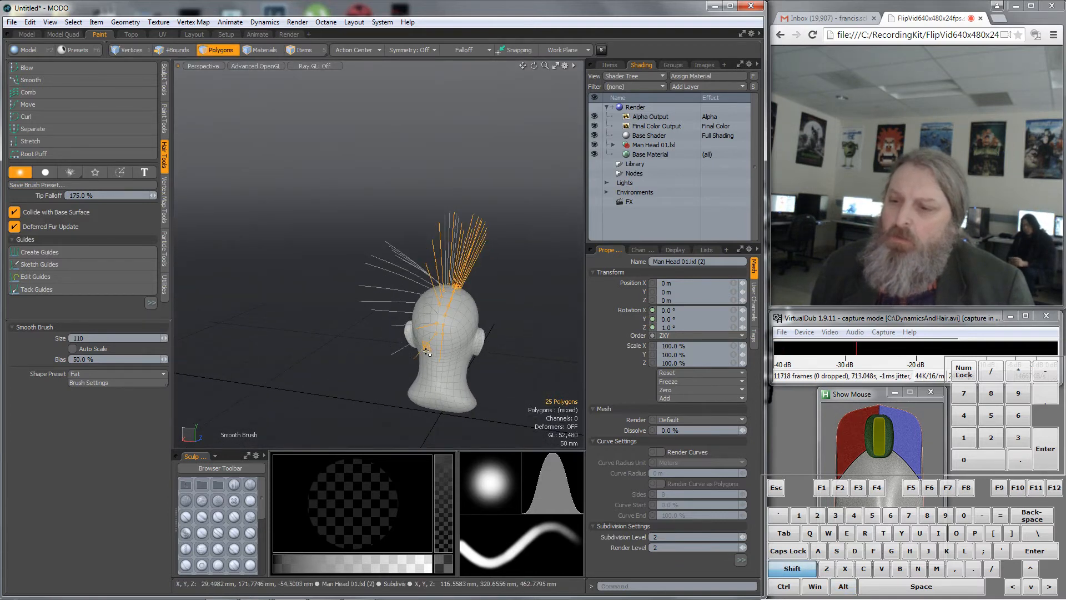
pyautogui.keyDown('ctrl'); pyautogui.click(428, 352); pyautogui.keyUp('ctrl')
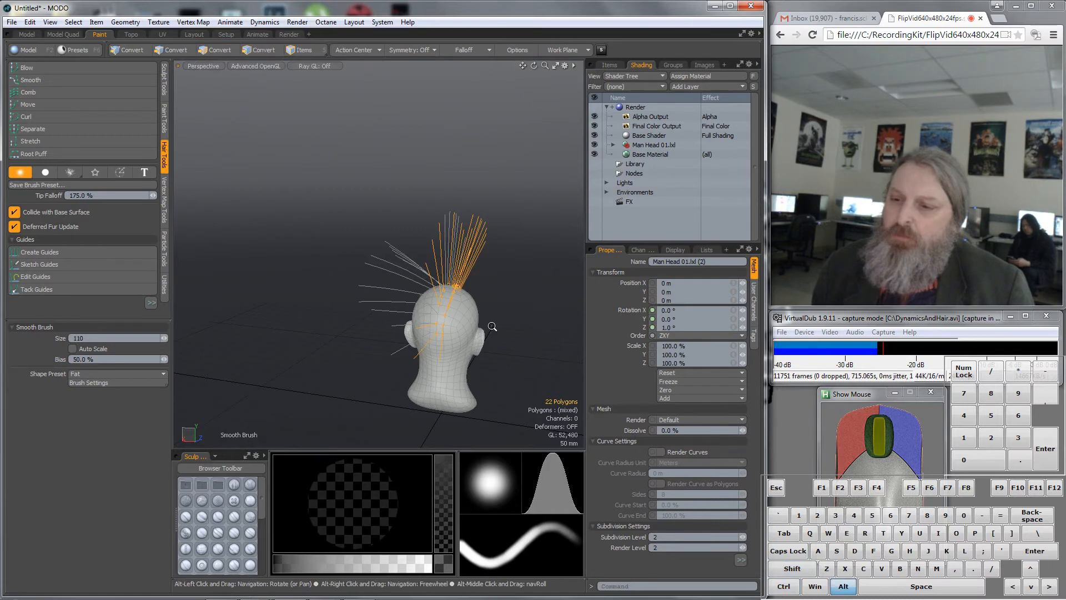
pyautogui.keyDown('alt'); pyautogui.moveTo(487, 328); pyautogui.dragTo(148, 354); pyautogui.keyUp('alt')
pyautogui.moveTo(314, 276)
pyautogui.keyDown('shift'); pyautogui.mouseDown()
pyautogui.moveTo(297, 277)
pyautogui.moveTo(343, 267)
pyautogui.mouseUp(); pyautogui.keyUp('shift')
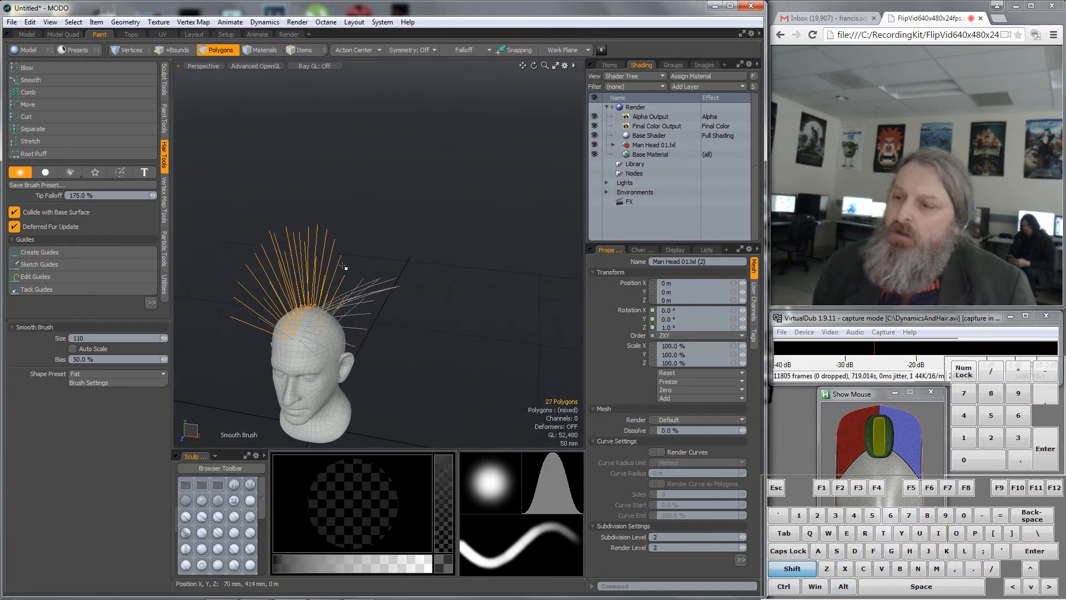
pyautogui.keyDown('alt'); pyautogui.moveTo(289, 311); pyautogui.dragTo(322, 240); pyautogui.keyUp('alt')
# Step: Comb the selected middle and right-side guides outward to the man's right, reducing the brush size to 73
pyautogui.click(67, 92)
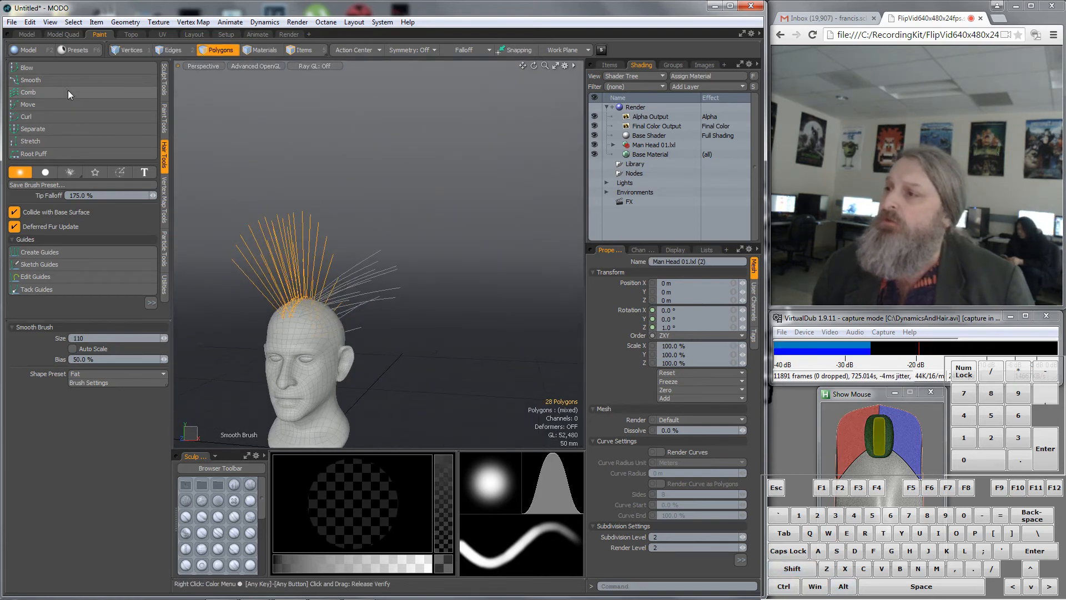
pyautogui.keyDown('alt'); pyautogui.moveTo(272, 283); pyautogui.dragTo(311, 268); pyautogui.keyUp('alt')
pyautogui.moveTo(333, 223)
pyautogui.mouseDown()
pyautogui.moveTo(254, 249)
pyautogui.moveTo(307, 264)
pyautogui.moveTo(278, 266)
pyautogui.moveTo(295, 263)
pyautogui.mouseUp()
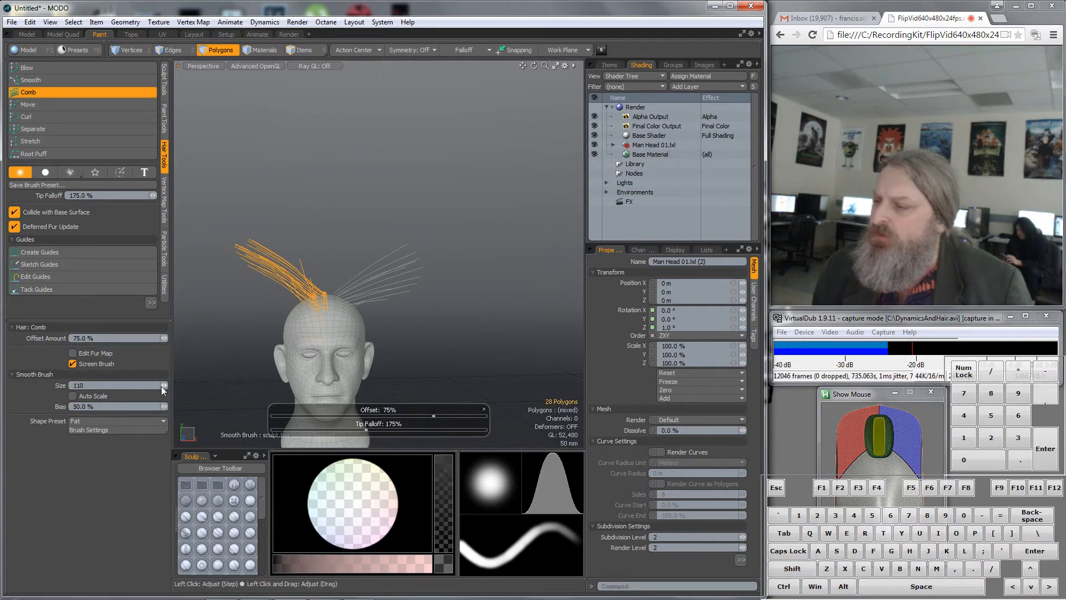
pyautogui.moveTo(164, 386); pyautogui.dragTo(144, 386)
pyautogui.moveTo(277, 263)
pyautogui.mouseDown()
pyautogui.moveTo(299, 262)
pyautogui.moveTo(274, 237)
pyautogui.moveTo(277, 264)
pyautogui.mouseUp()
pyautogui.keyDown('alt'); pyautogui.moveTo(277, 264); pyautogui.dragTo(277, 325); pyautogui.keyUp('alt')
pyautogui.moveTo(314, 256); pyautogui.dragTo(268, 283)
pyautogui.moveTo(283, 305); pyautogui.dragTo(277, 310)
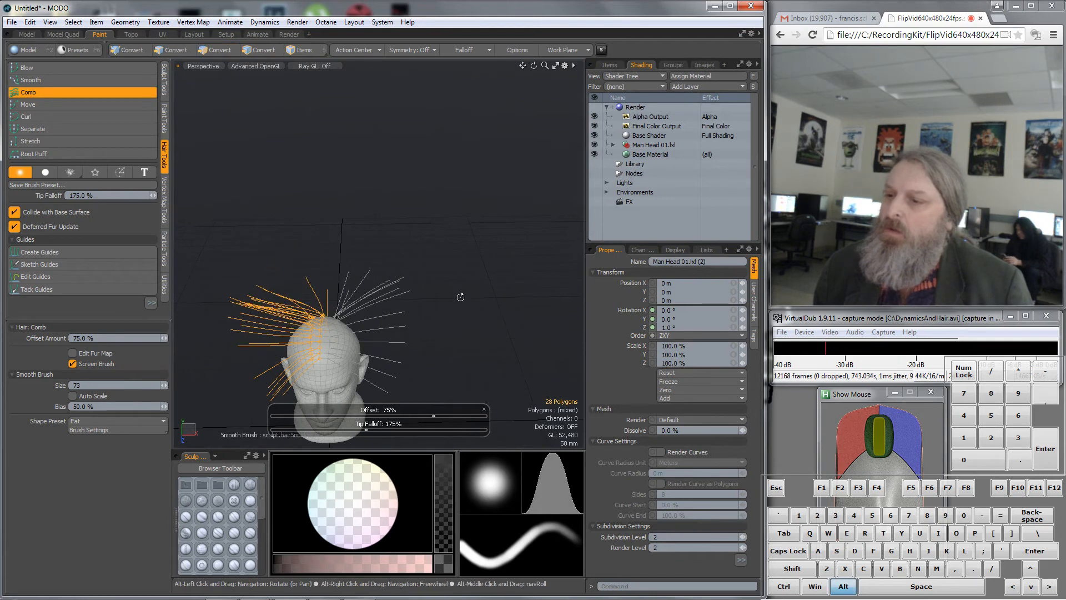
pyautogui.moveTo(461, 297)
pyautogui.keyDown('alt'); pyautogui.mouseDown()
pyautogui.moveTo(448, 166)
pyautogui.moveTo(451, 201)
pyautogui.mouseUp(); pyautogui.keyUp('alt')
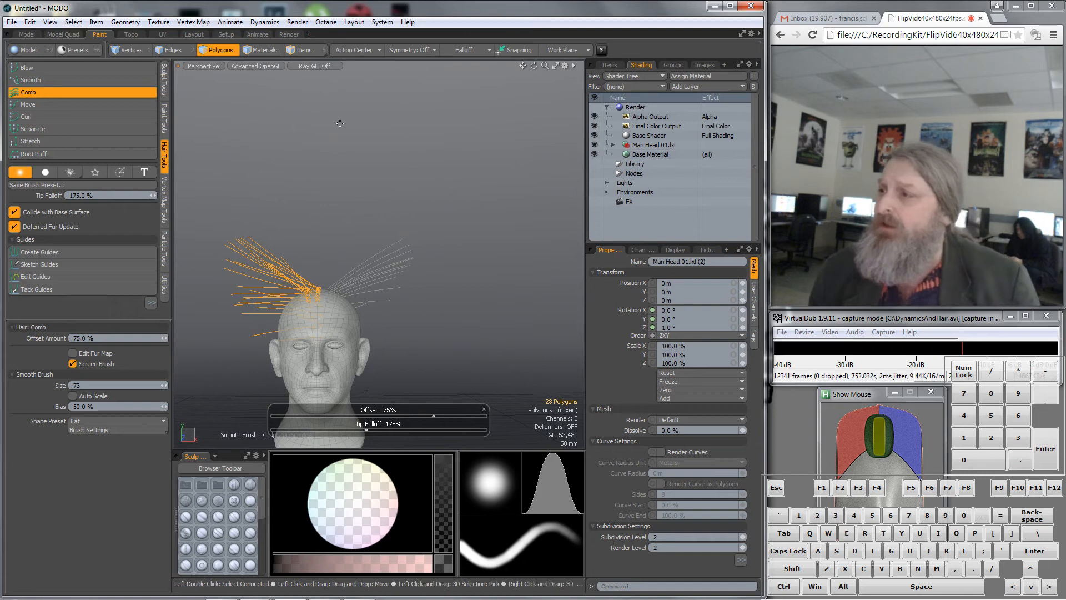
# Step: Leave the Comb tool and add the remaining left-side guides so that every hair guide is selected
pyautogui.press('q')
pyautogui.keyDown('shift'); pyautogui.moveTo(341, 252); pyautogui.dragTo(367, 274); pyautogui.keyUp('shift')
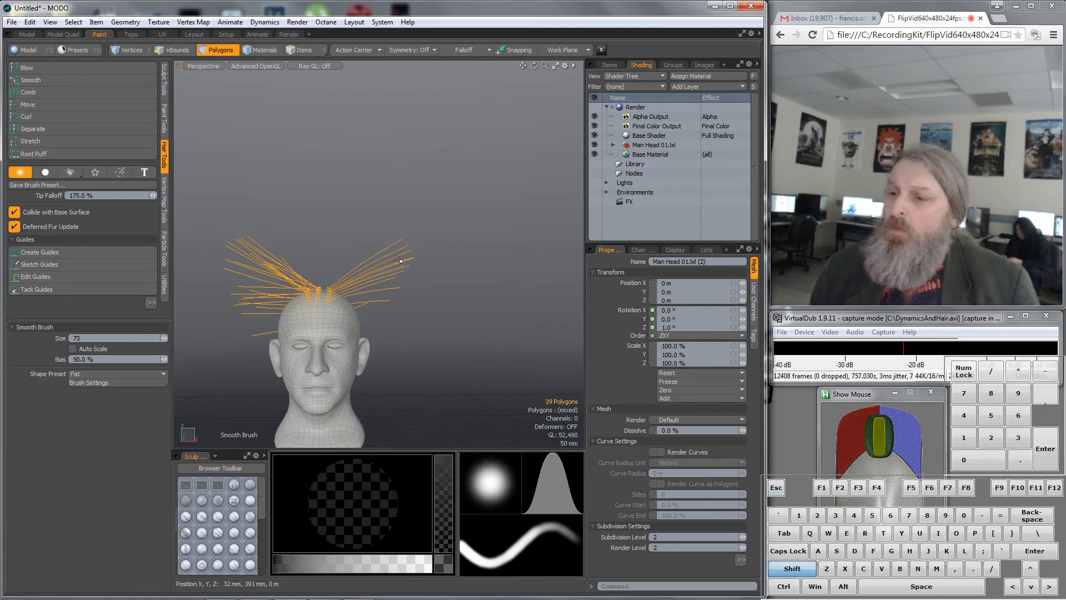
pyautogui.moveTo(429, 254); pyautogui.dragTo(385, 336, button='middle')
pyautogui.keyDown('alt'); pyautogui.moveTo(395, 331); pyautogui.dragTo(527, 333); pyautogui.keyUp('alt')
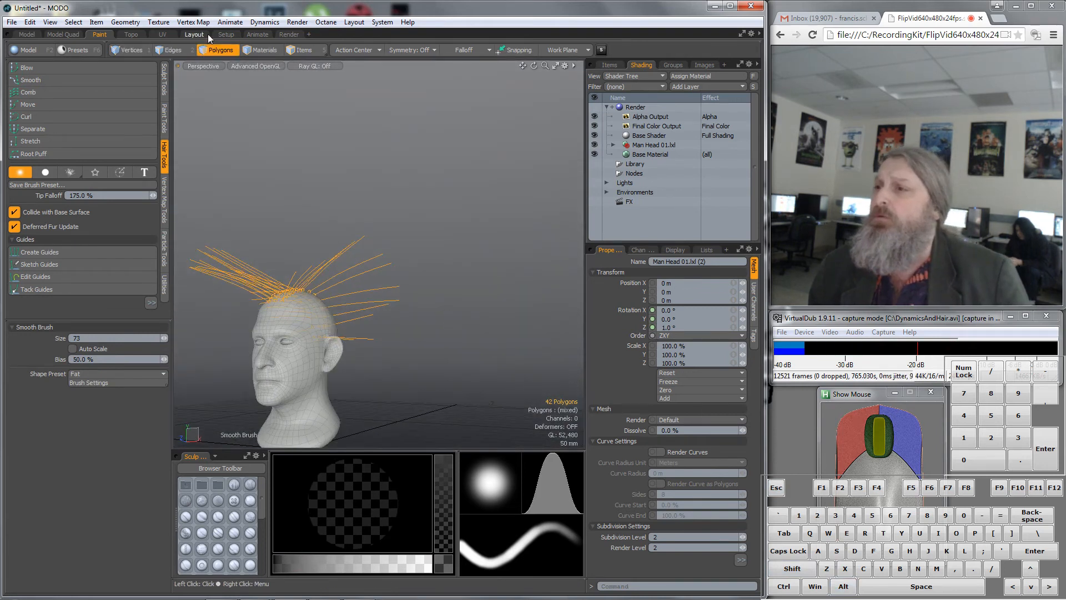
# Step: Switch to the Setup layout, apply Dynamic Curves as Hair to the selected guides, and open the head mesh's dynamics properties
pyautogui.click(225, 35)
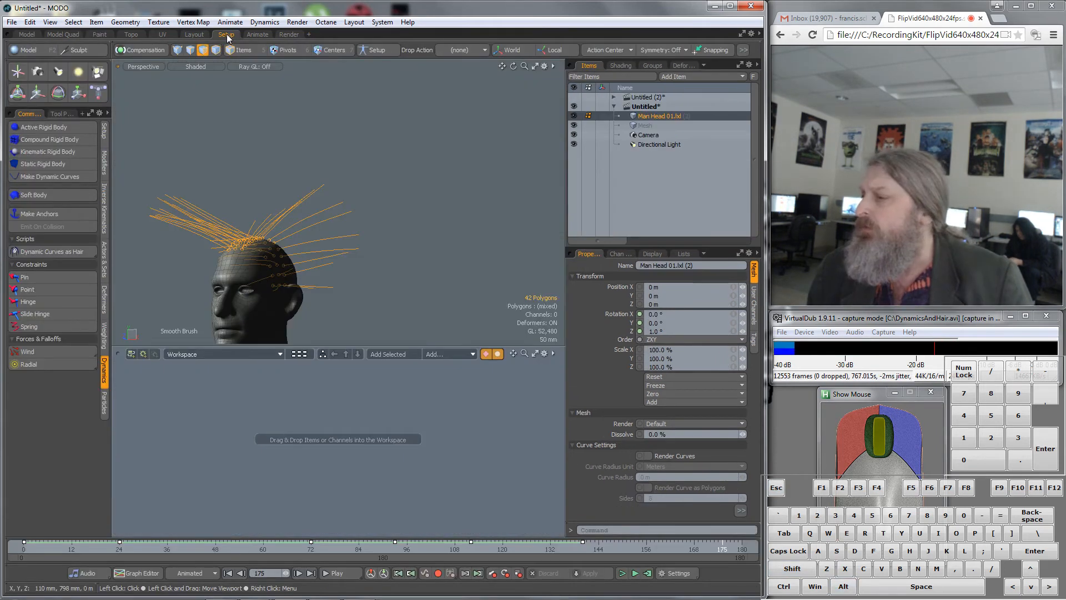
pyautogui.click(45, 251)
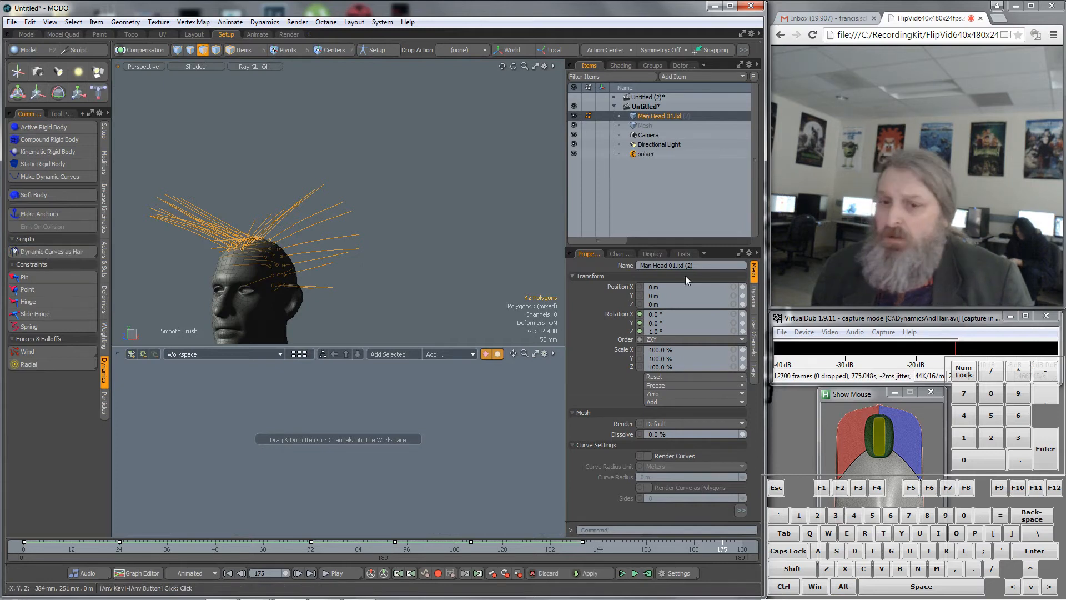
pyautogui.click(754, 302)
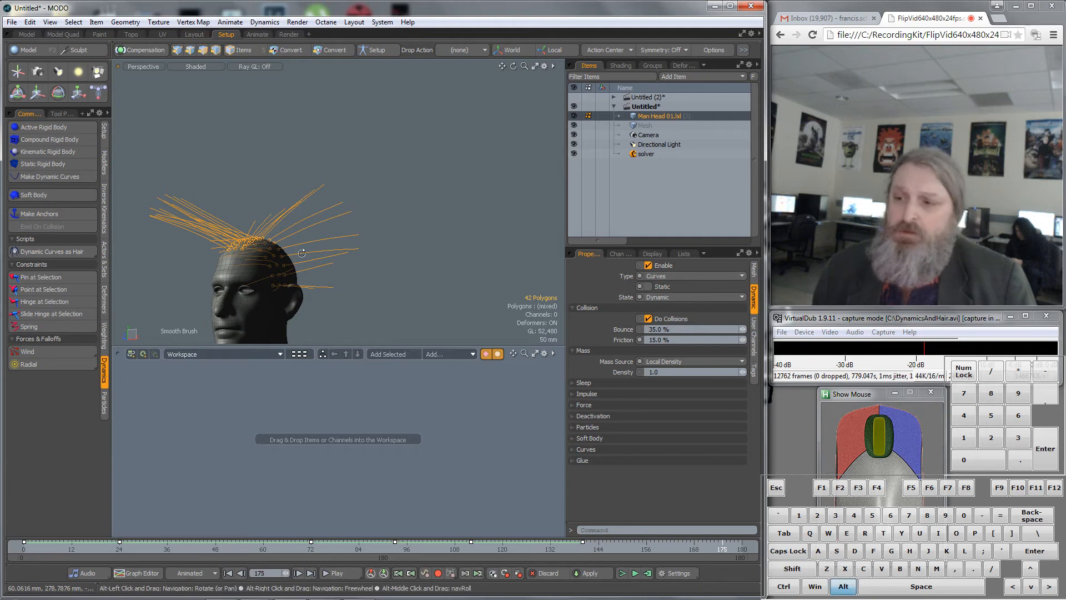
# Step: Run the live dynamics simulation facing the front of the head to preview the hair motion, and stop it
pyautogui.keyDown('alt'); pyautogui.moveTo(302, 254); pyautogui.dragTo(326, 186); pyautogui.keyUp('alt')
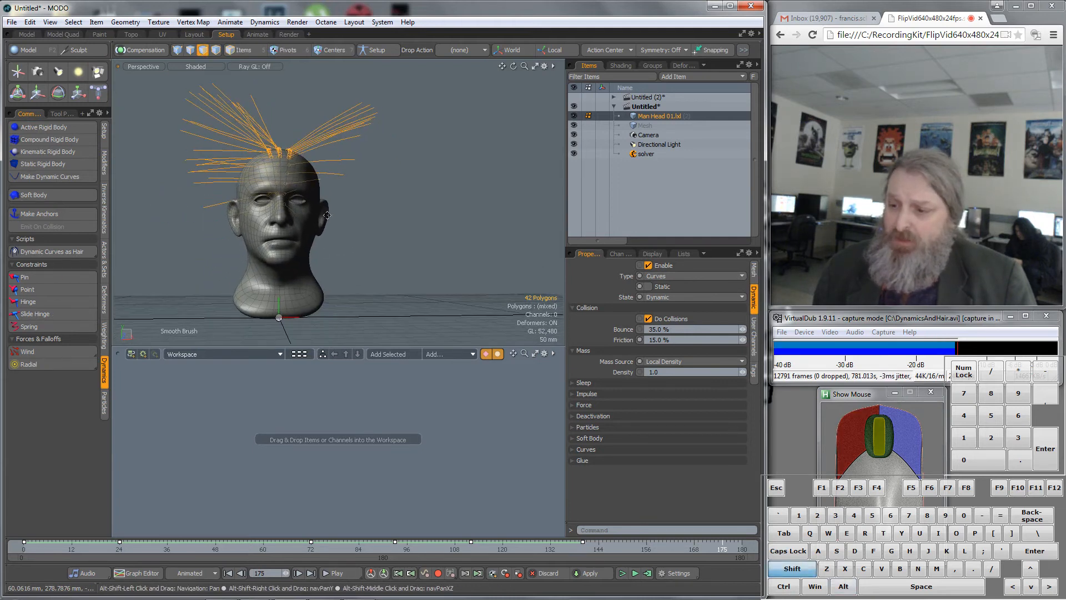
pyautogui.click(622, 573)
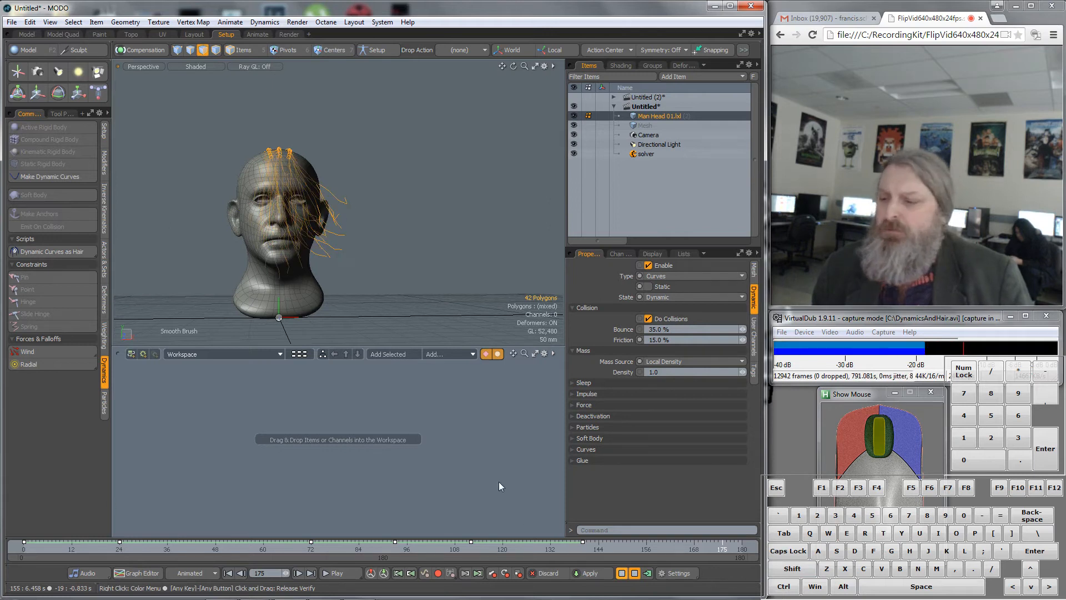
pyautogui.click(621, 573)
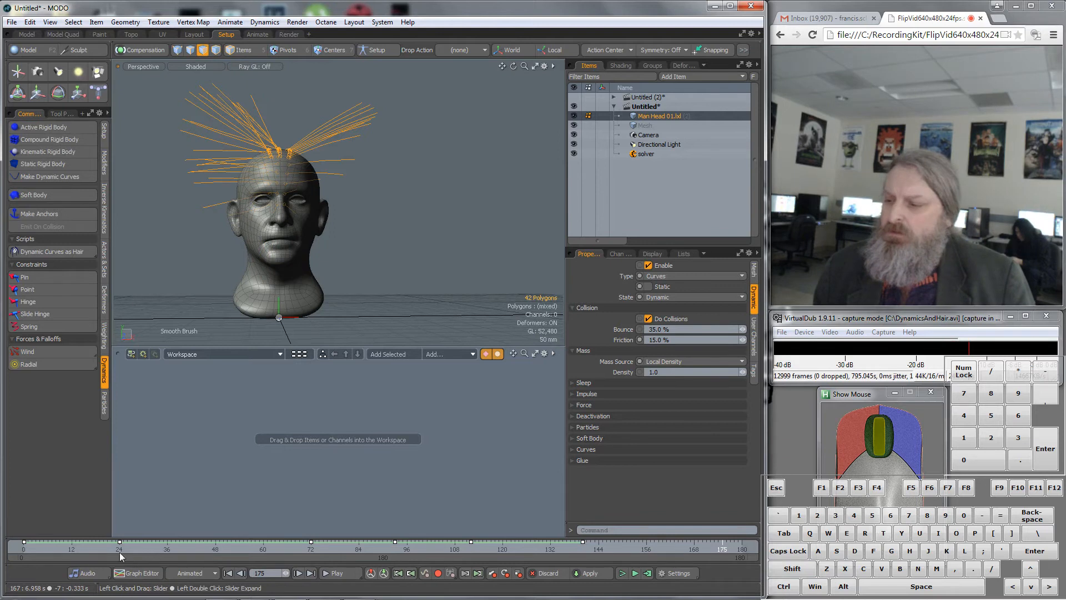
# Step: Return to frame 0 and turn off Affected By Gravity in the hair curves' force settings
pyautogui.moveTo(24, 548); pyautogui.dragTo(22, 549)
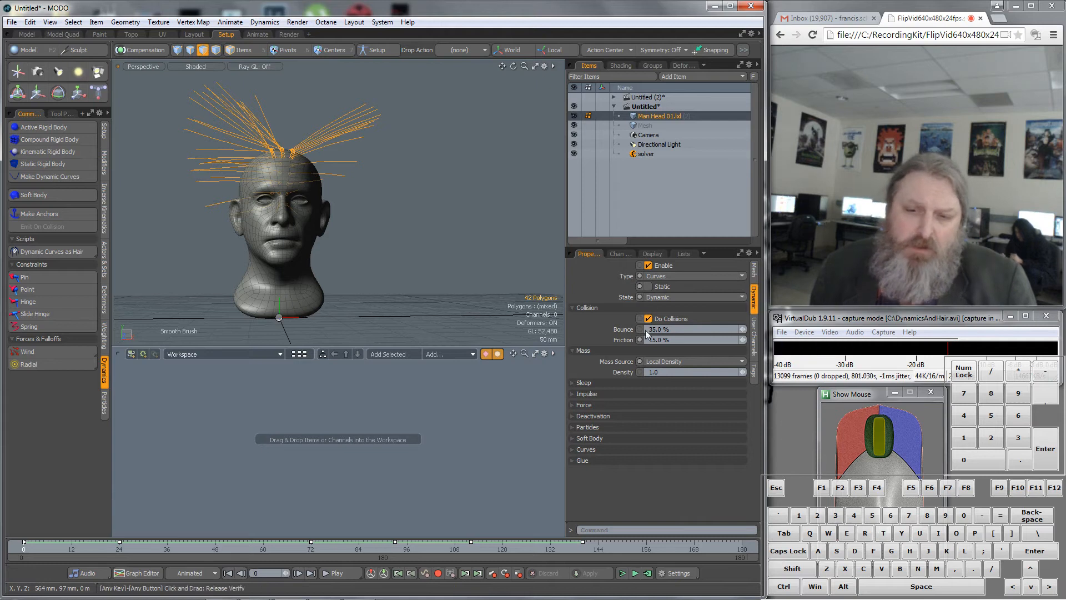
pyautogui.click(574, 404)
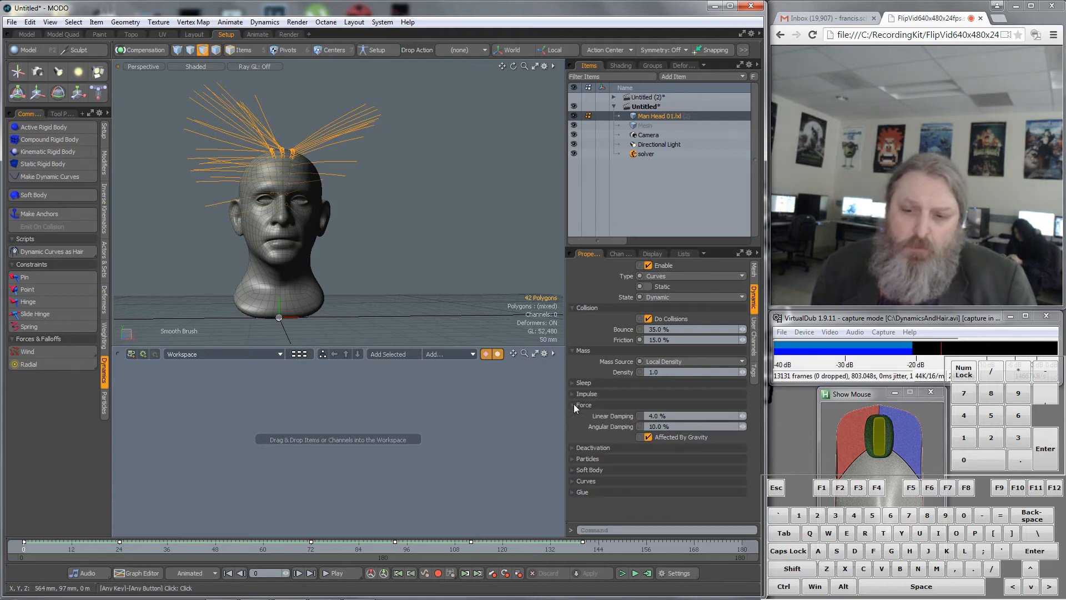
pyautogui.click(648, 437)
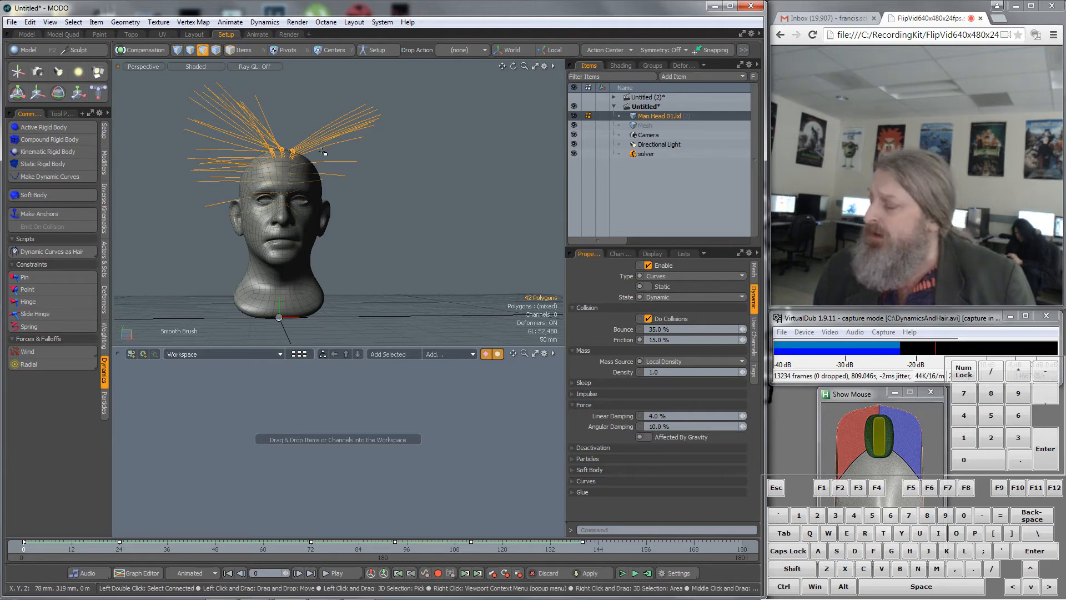
# Step: Run the live simulation without gravity, jump to frame 34 to check the hair, and stop it
pyautogui.click(621, 573)
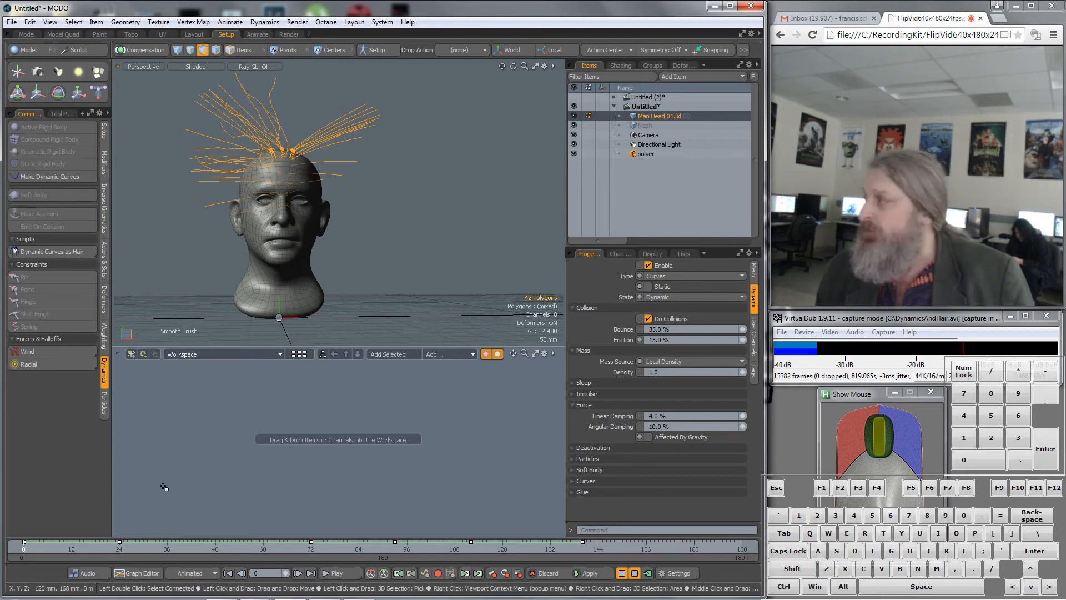
pyautogui.click(159, 547)
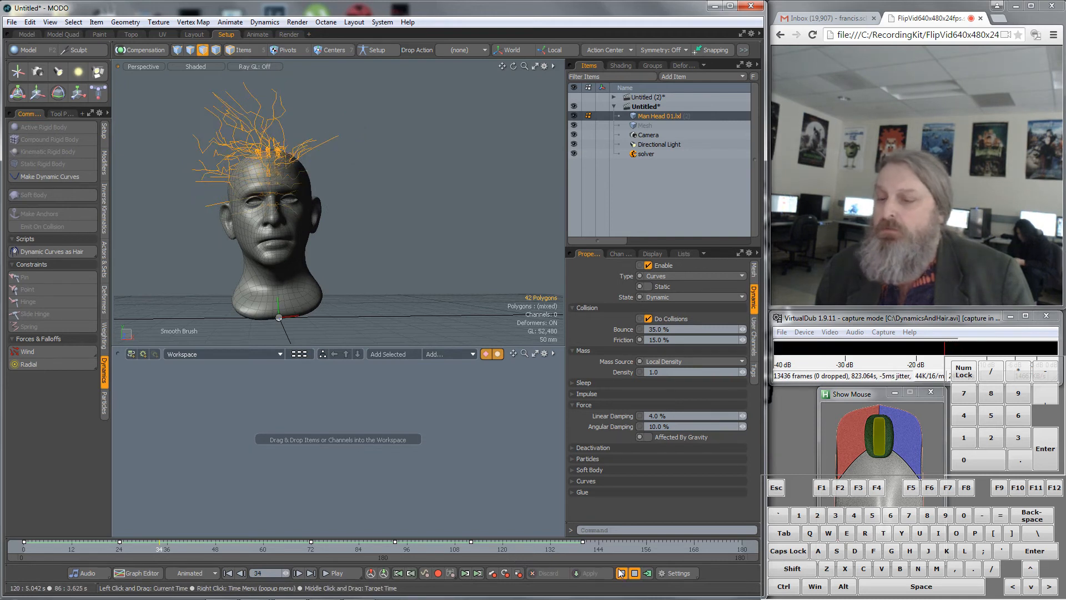
pyautogui.click(623, 575)
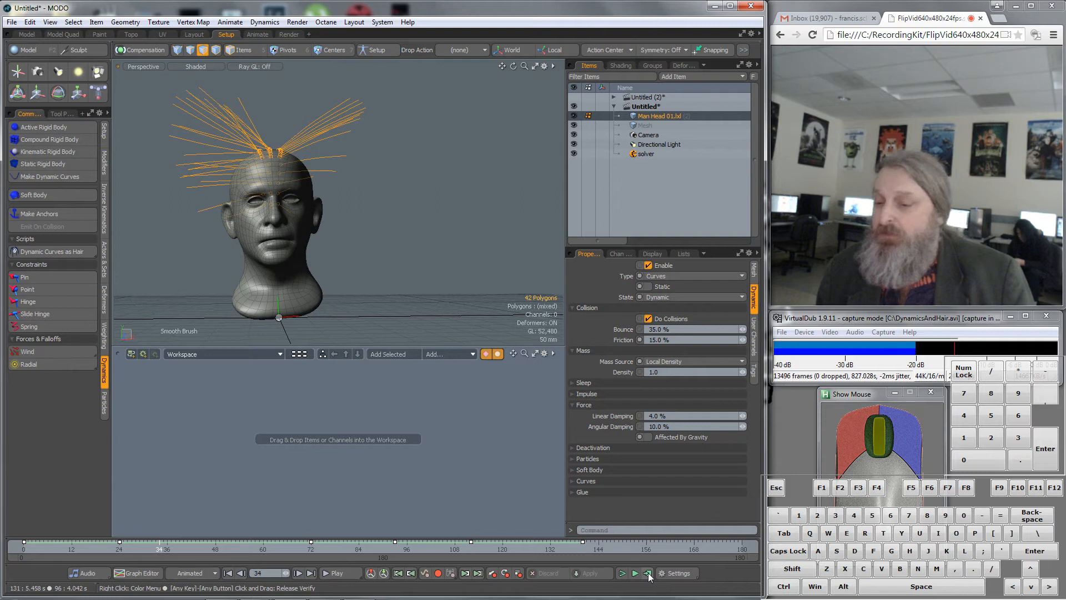
# Step: Compute the simulation for frames 0 to 180, abort it partway, and scrub the opening frames before returning to frame 0
pyautogui.click(648, 575)
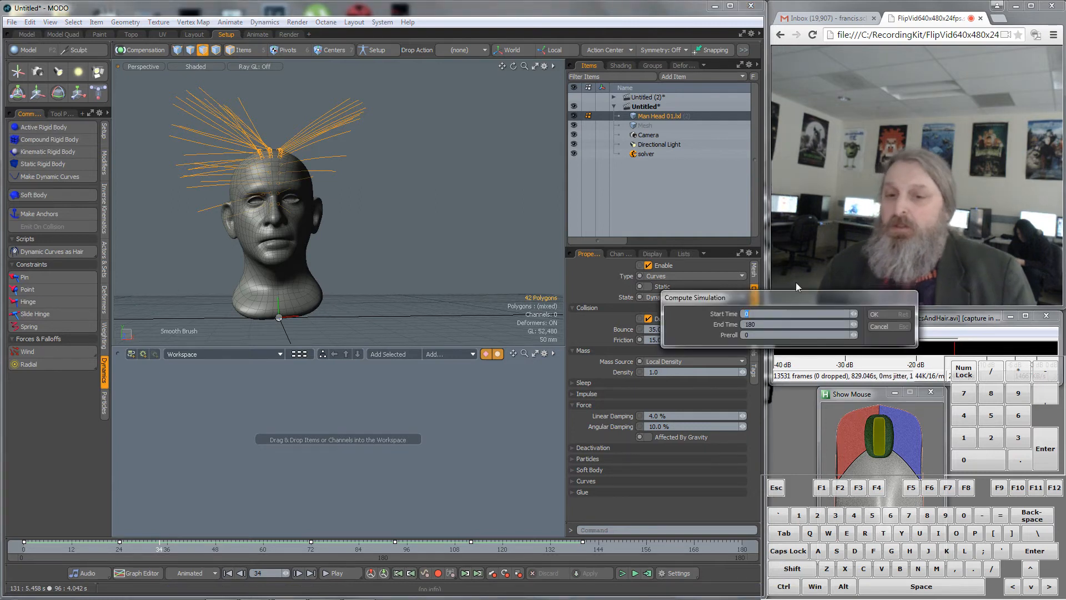
pyautogui.moveTo(777, 295); pyautogui.dragTo(755, 226)
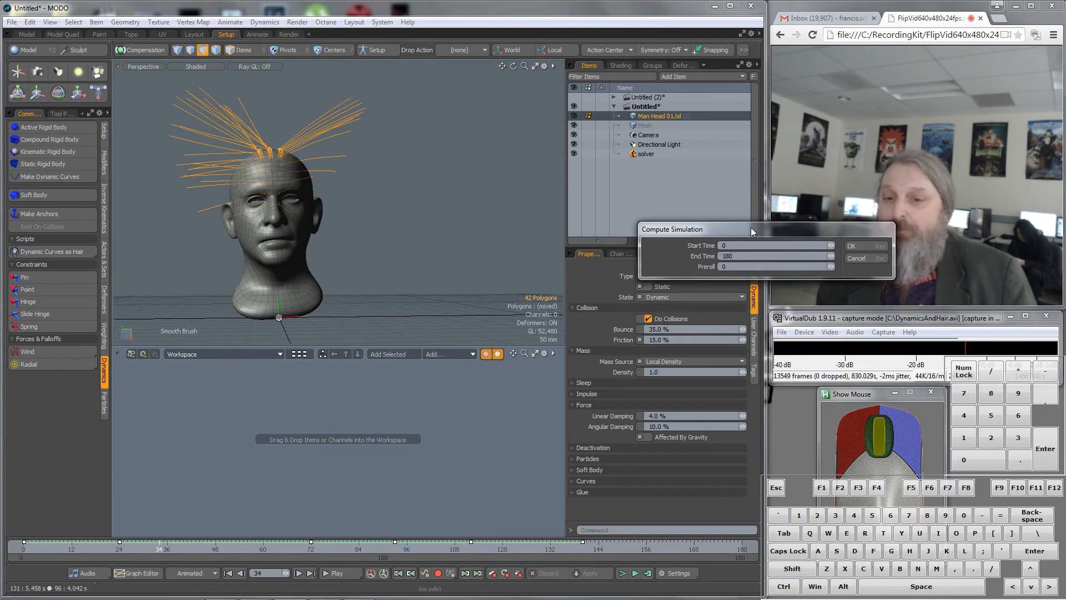
pyautogui.click(858, 244)
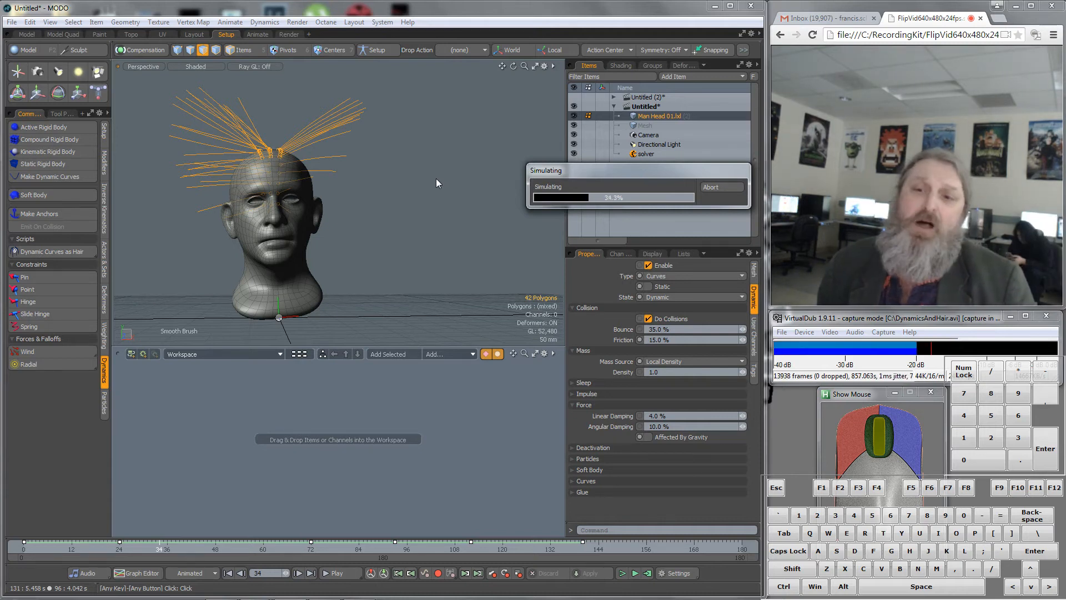
pyautogui.click(718, 188)
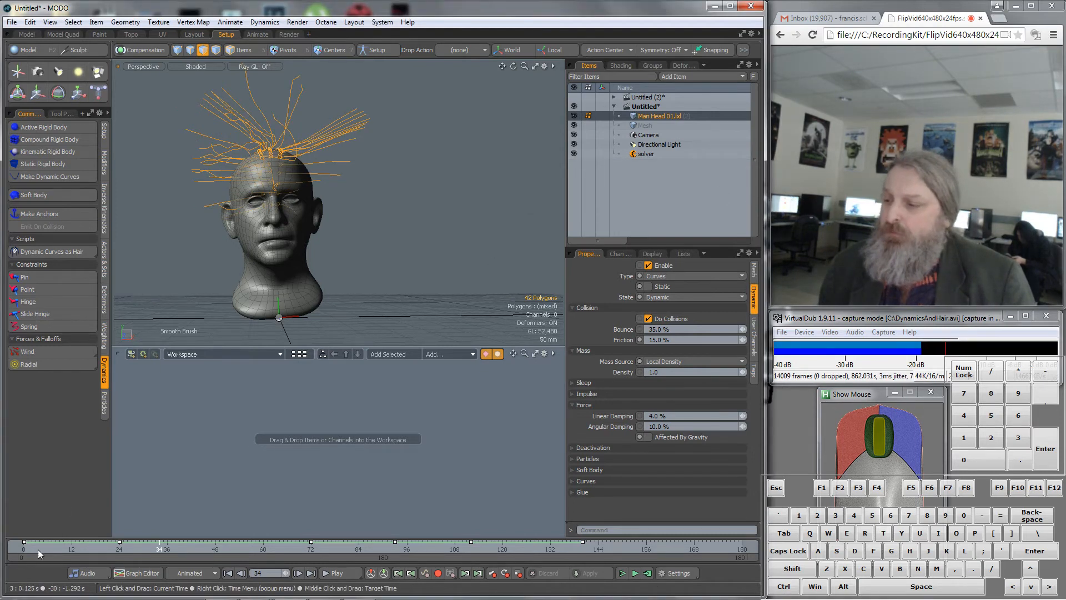
pyautogui.click(36, 549)
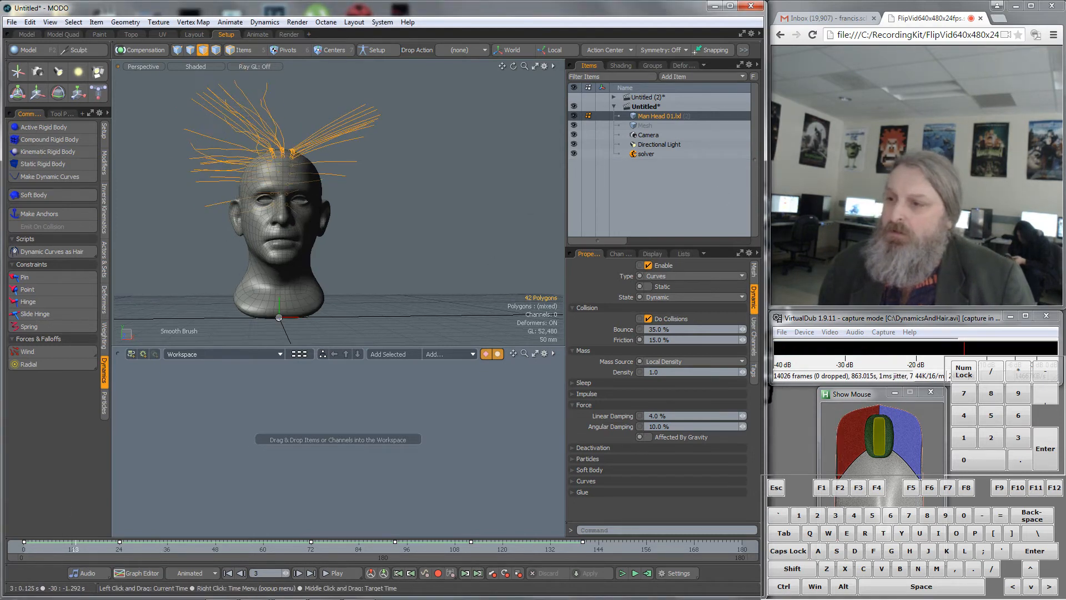
pyautogui.moveTo(76, 548)
pyautogui.mouseDown()
pyautogui.moveTo(319, 548)
pyautogui.moveTo(23, 548)
pyautogui.mouseUp()
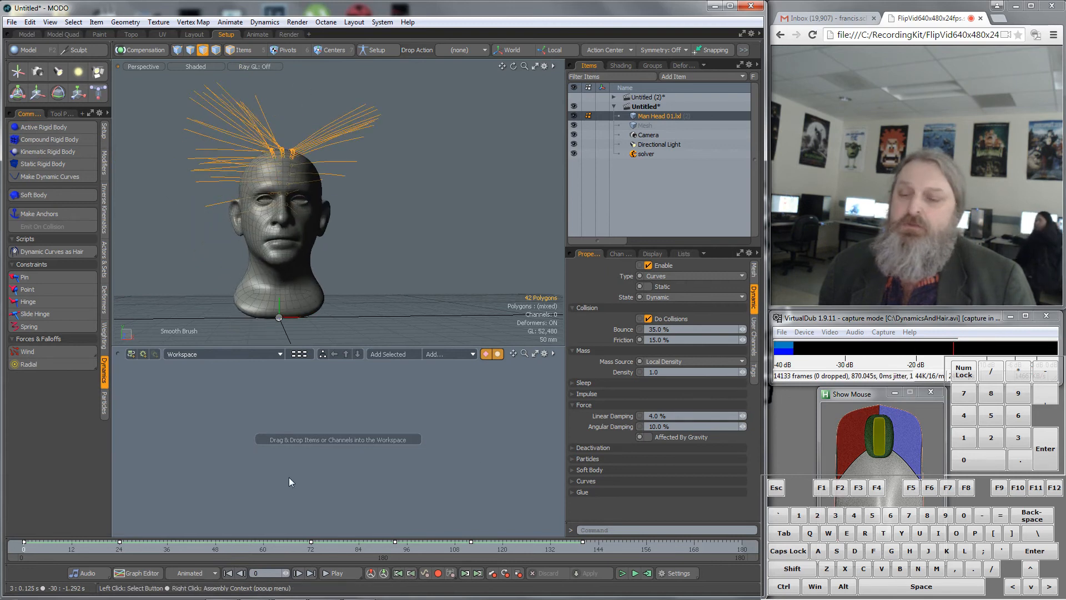
# Step: Compute the full hair simulation from frame 0 to 180 with a preroll of 0, and scrub through the timeline
pyautogui.click(647, 573)
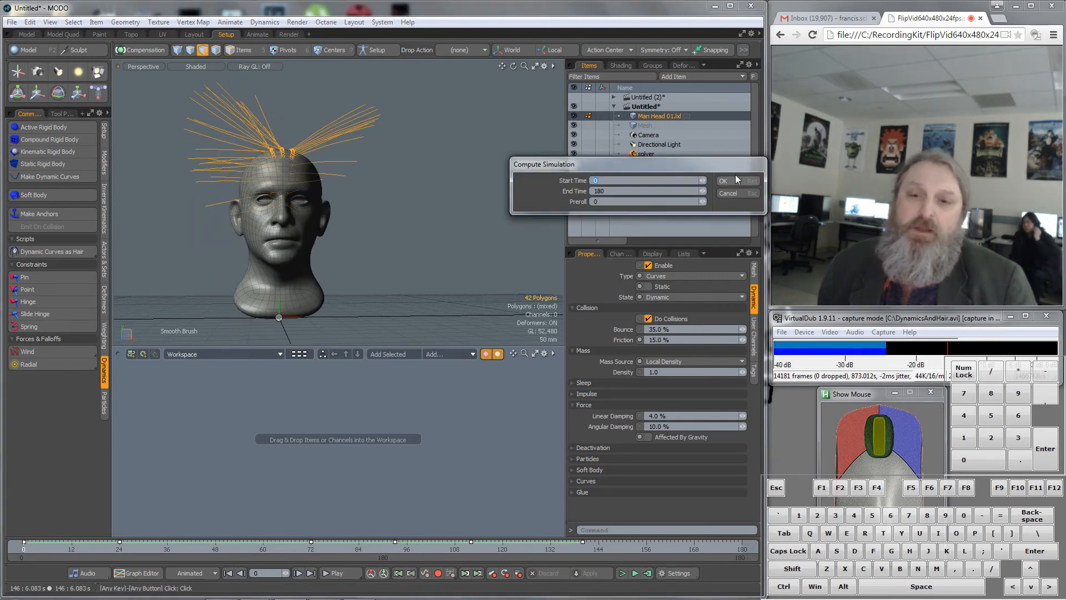
pyautogui.click(734, 179)
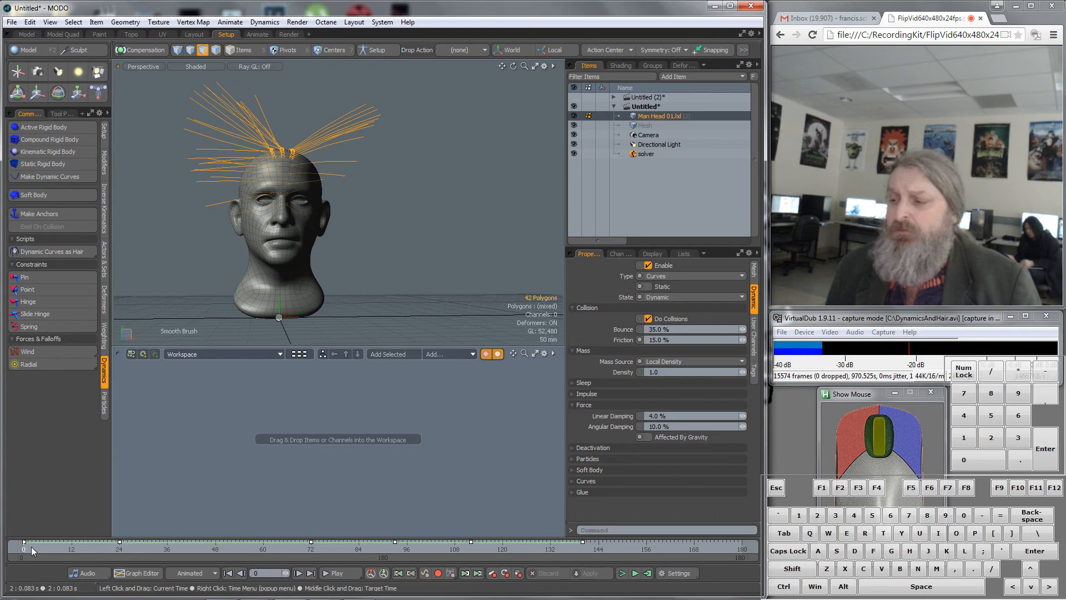
pyautogui.click(31, 546)
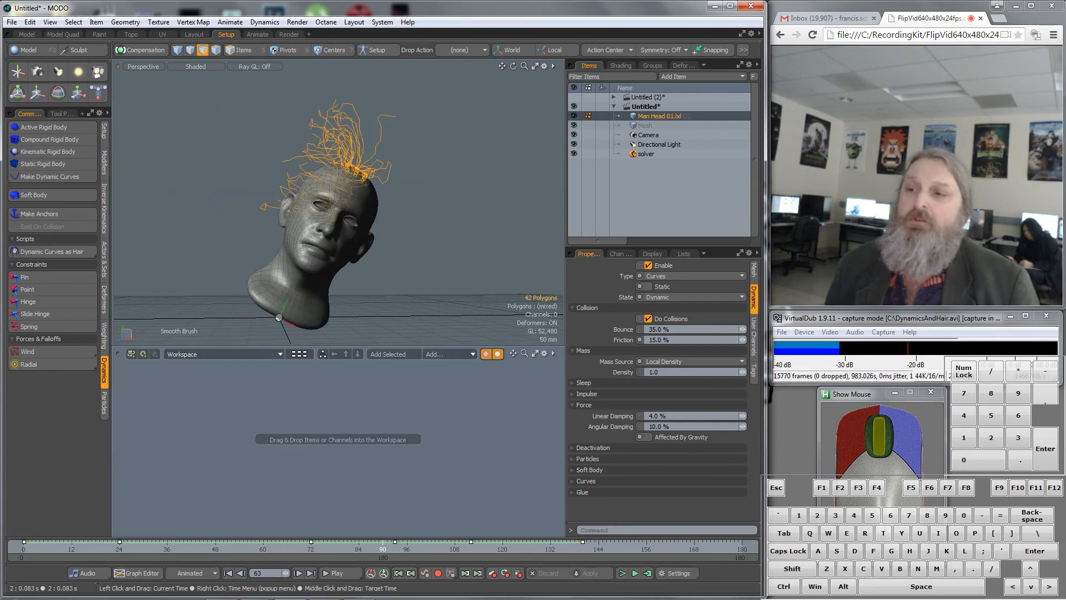
# Step: Go to frame 30 and switch to the Render layout
pyautogui.moveTo(399, 548); pyautogui.dragTo(143, 548)
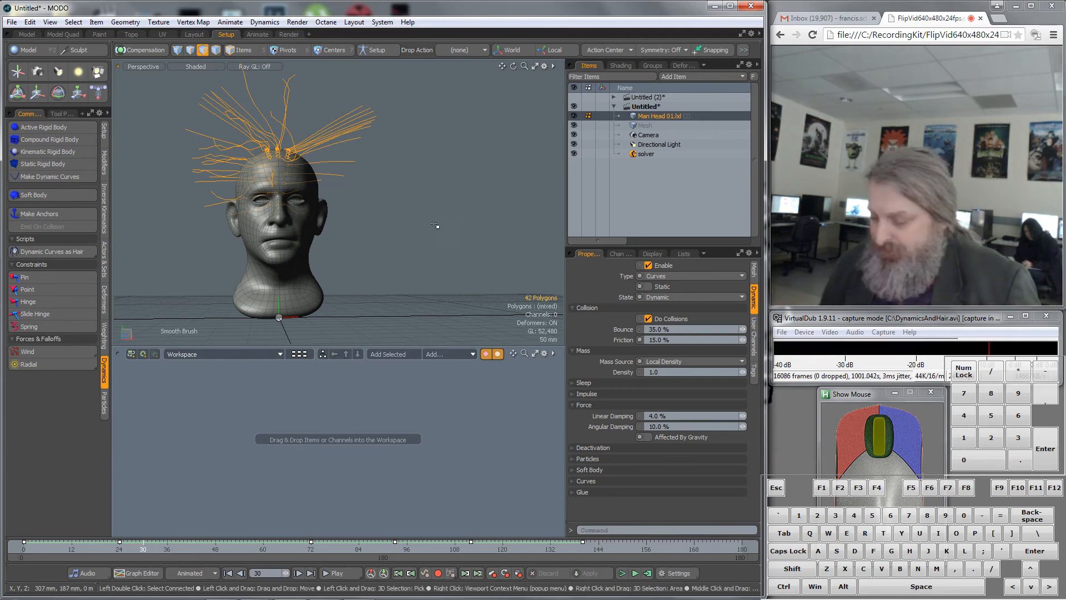
pyautogui.press('alt')
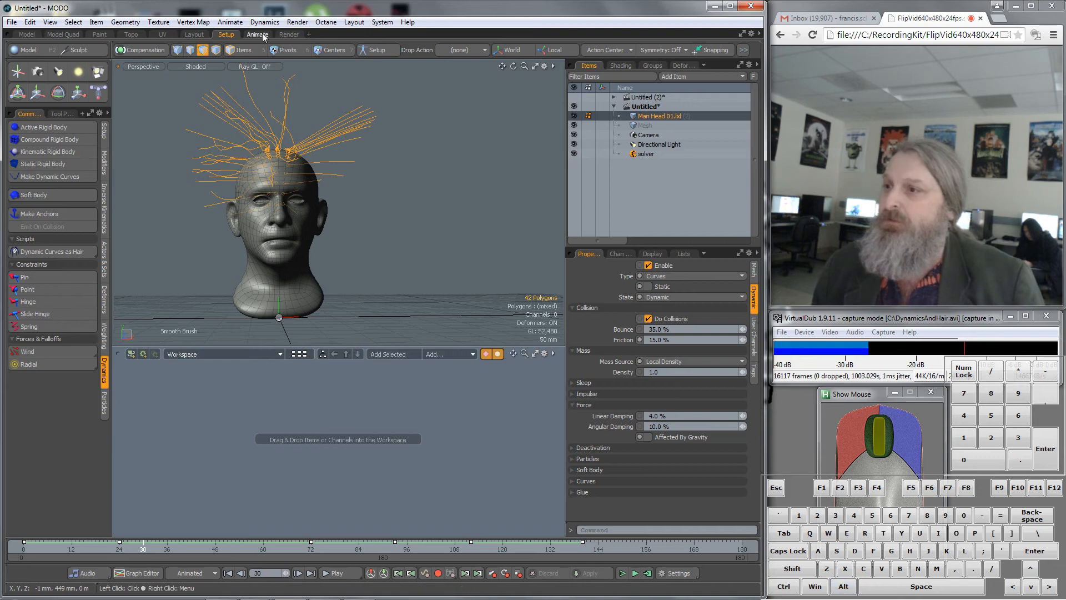
pyautogui.click(289, 34)
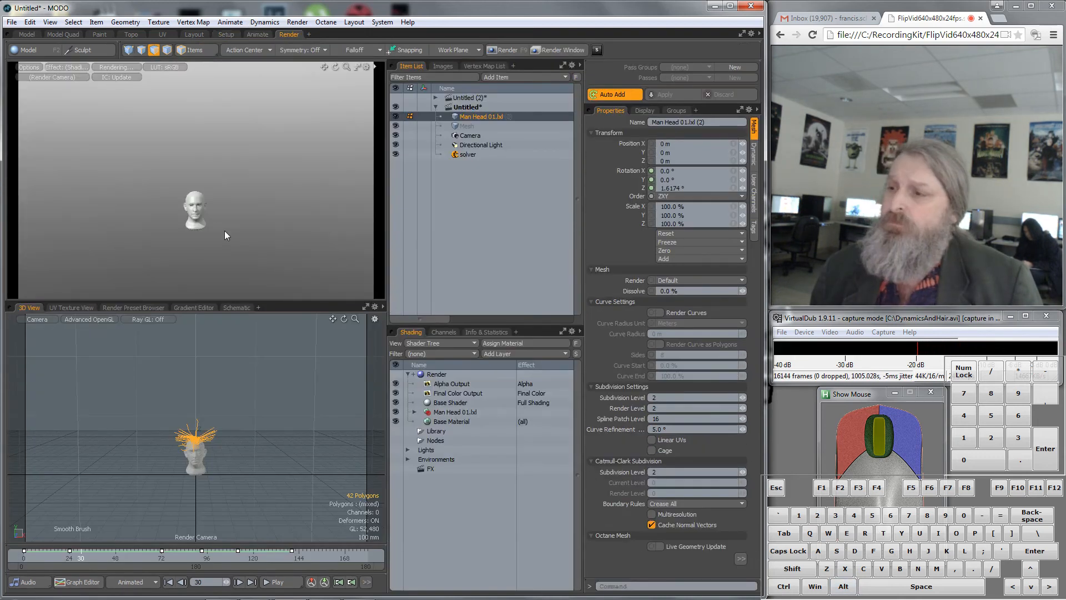
# Step: Replace the curve selection with a strip of scalp polygons along the middle of the head's front and crown
pyautogui.scroll(5, 216, 430)
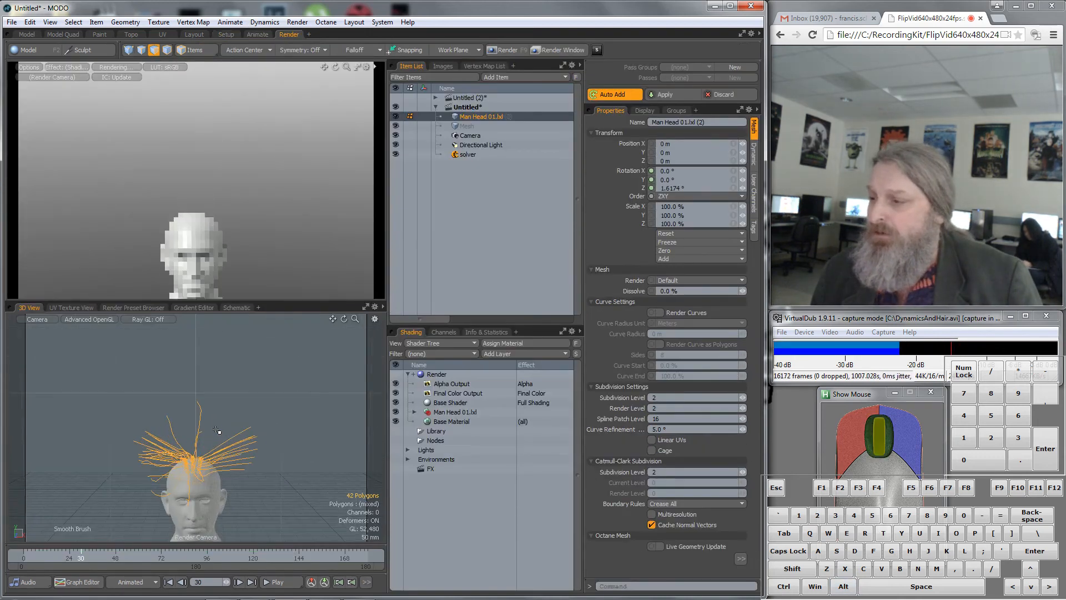
pyautogui.keyDown('alt'); pyautogui.moveTo(217, 431); pyautogui.dragTo(194, 485); pyautogui.keyUp('alt')
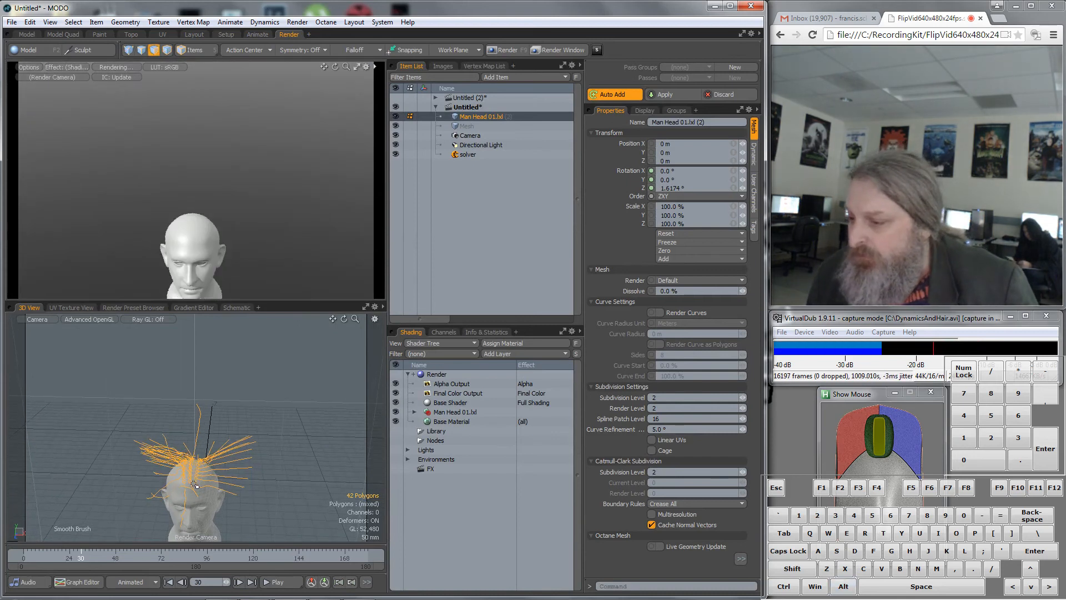
pyautogui.click(188, 483)
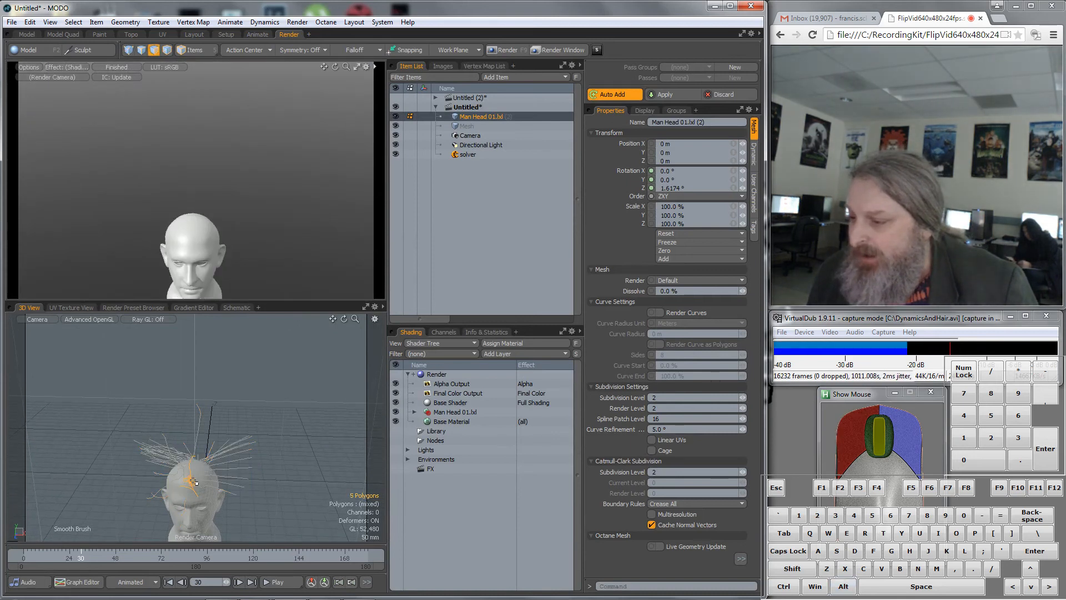
pyautogui.scroll(5, 195, 468)
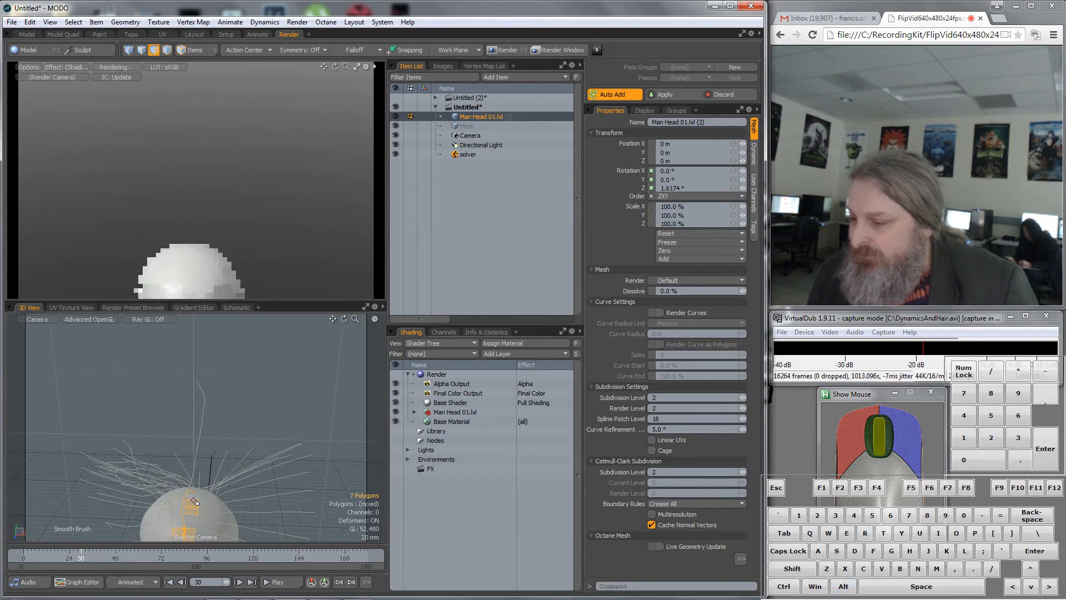
pyautogui.press('a')
pyautogui.keyDown('alt'); pyautogui.moveTo(193, 502); pyautogui.dragTo(196, 464); pyautogui.keyUp('alt')
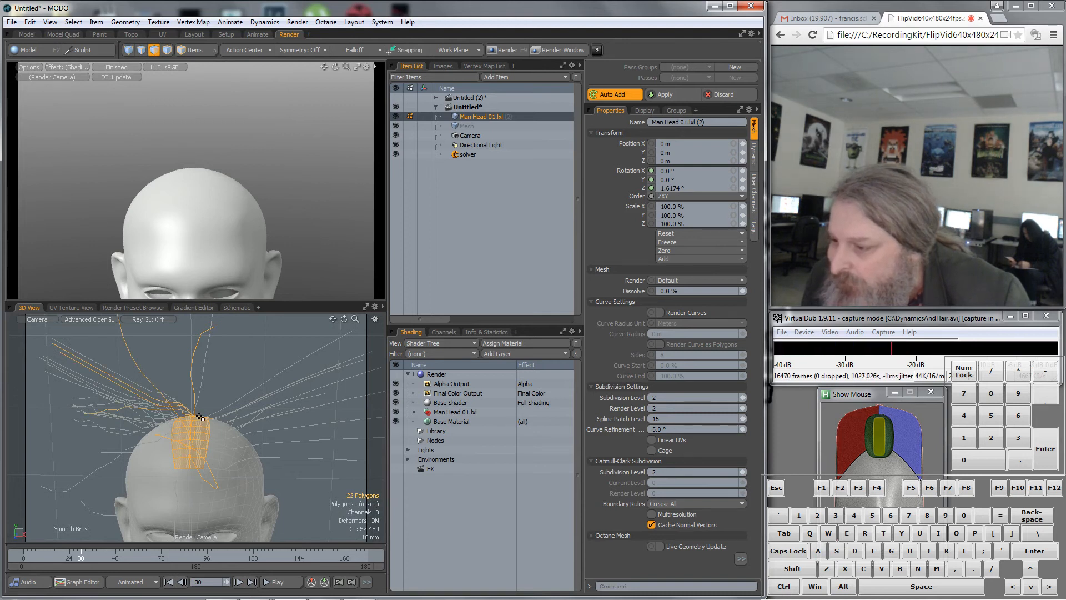
# Step: Extend the polygon selection along the scalp's midline down the back of the head to complete the mohawk strip
pyautogui.keyDown('alt'); pyautogui.moveTo(201, 417); pyautogui.dragTo(321, 412); pyautogui.keyUp('alt')
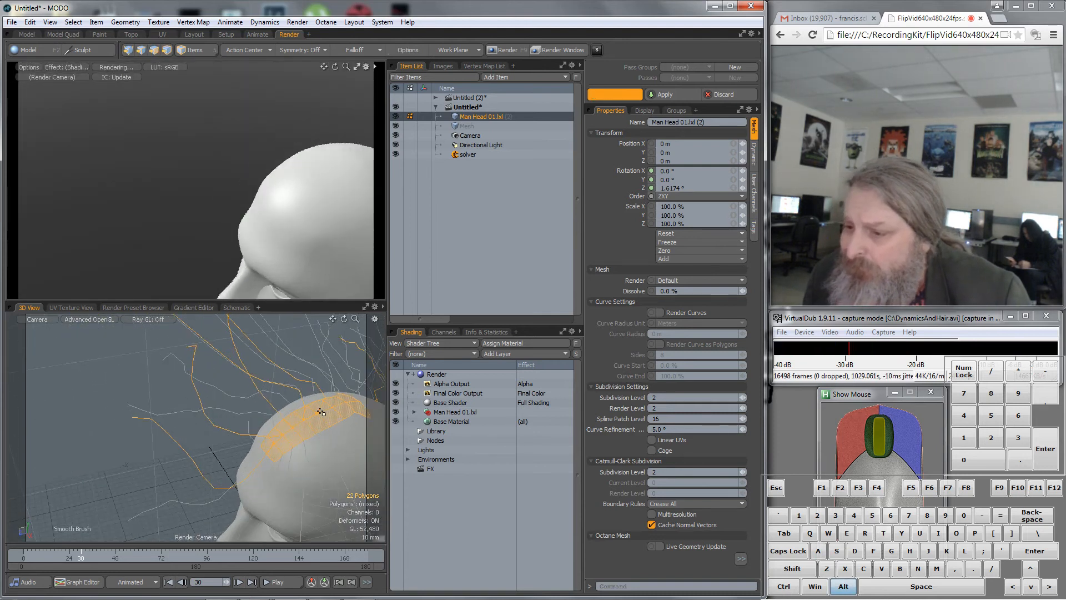
pyautogui.hotkey('shift', 'a')
pyautogui.moveTo(233, 455)
pyautogui.keyDown('shift'); pyautogui.mouseDown()
pyautogui.moveTo(249, 455)
pyautogui.moveTo(46, 448)
pyautogui.mouseUp(); pyautogui.keyUp('shift')
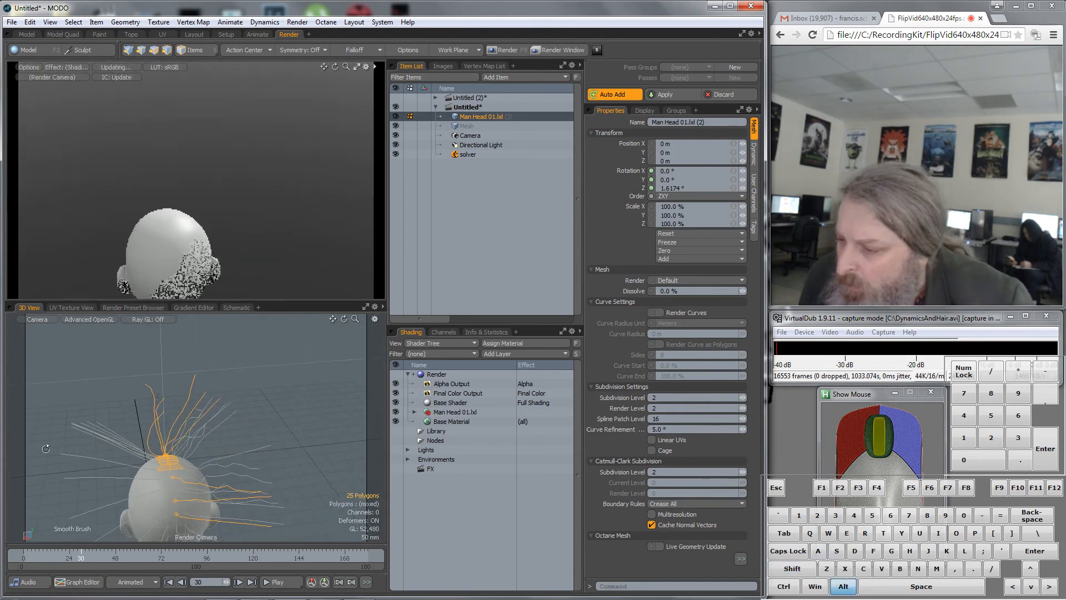
pyautogui.keyDown('shift'); pyautogui.click(166, 481); pyautogui.keyUp('shift')
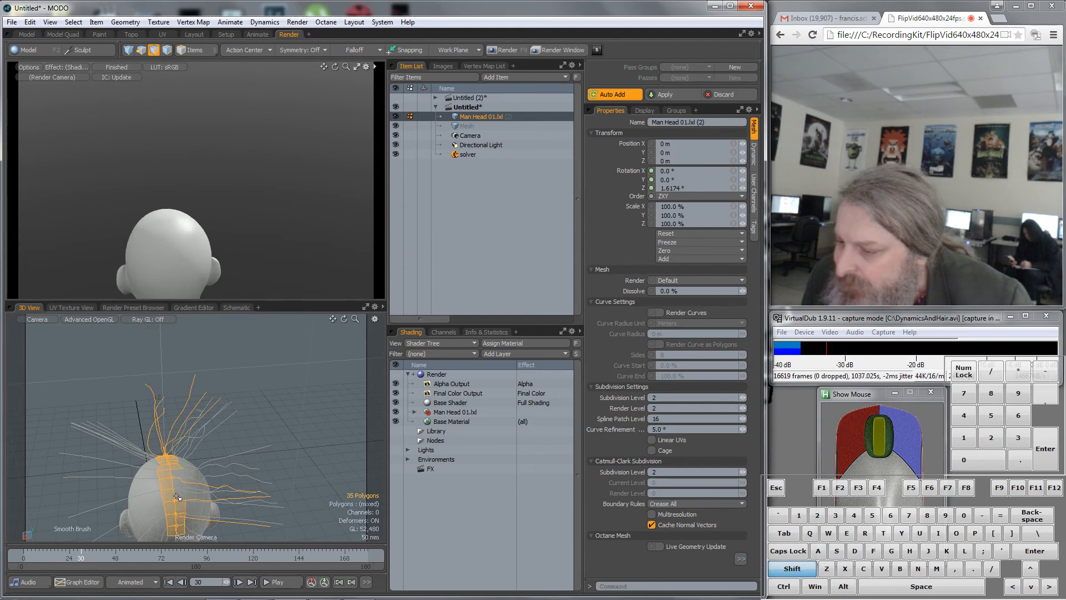
pyautogui.keyDown('alt'); pyautogui.moveTo(176, 471); pyautogui.dragTo(305, 525); pyautogui.keyUp('alt')
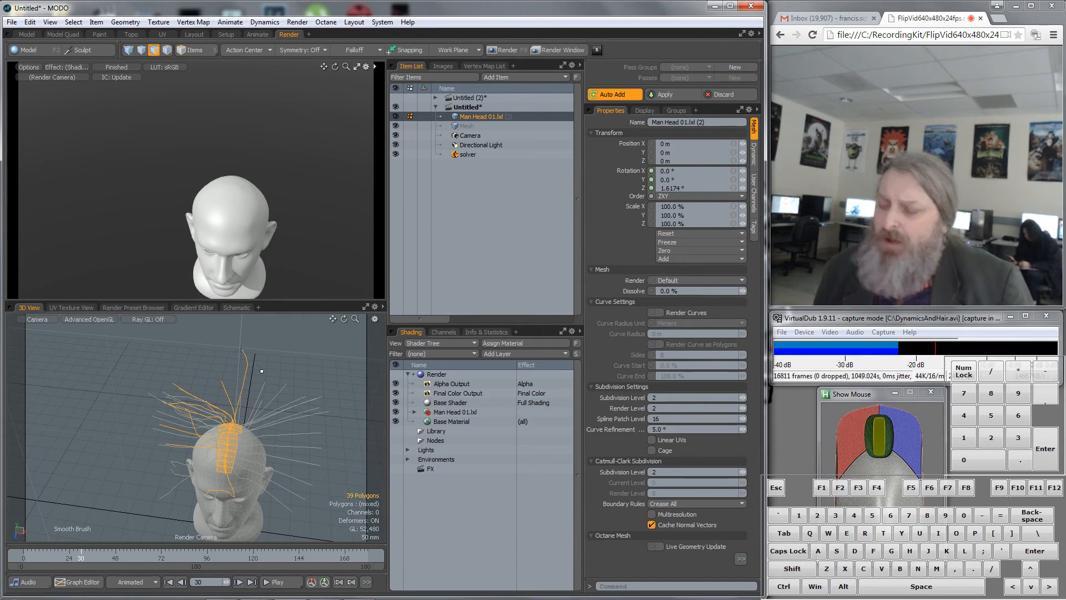
pyautogui.keyDown('alt'); pyautogui.moveTo(182, 373); pyautogui.dragTo(154, 291); pyautogui.keyUp('alt')
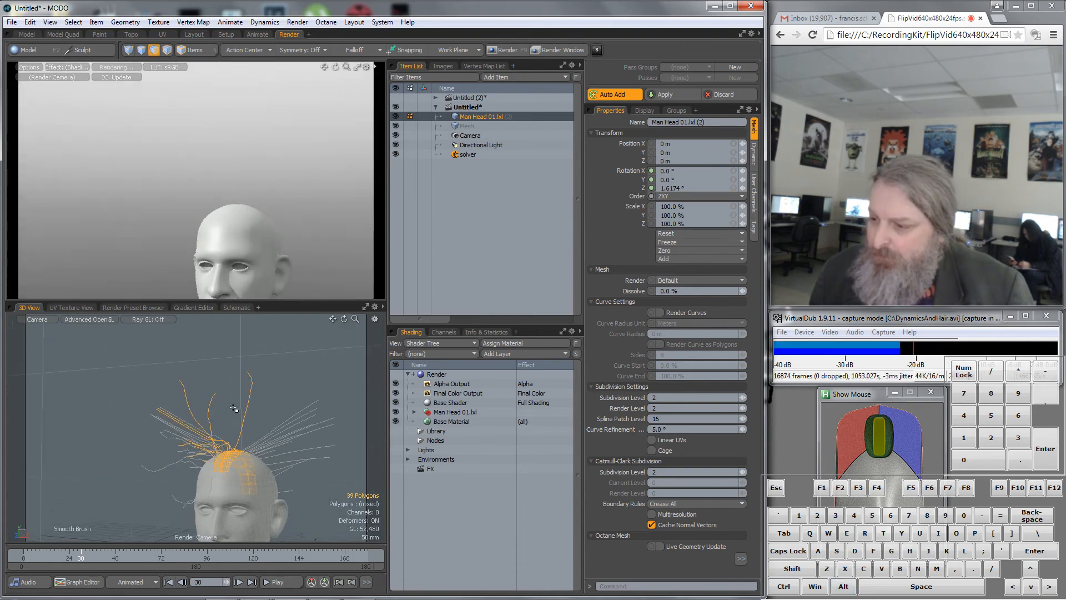
# Step: Deselect the hair guide curves so that only the mohawk strip's scalp polygons stay selected
pyautogui.click(180, 422)
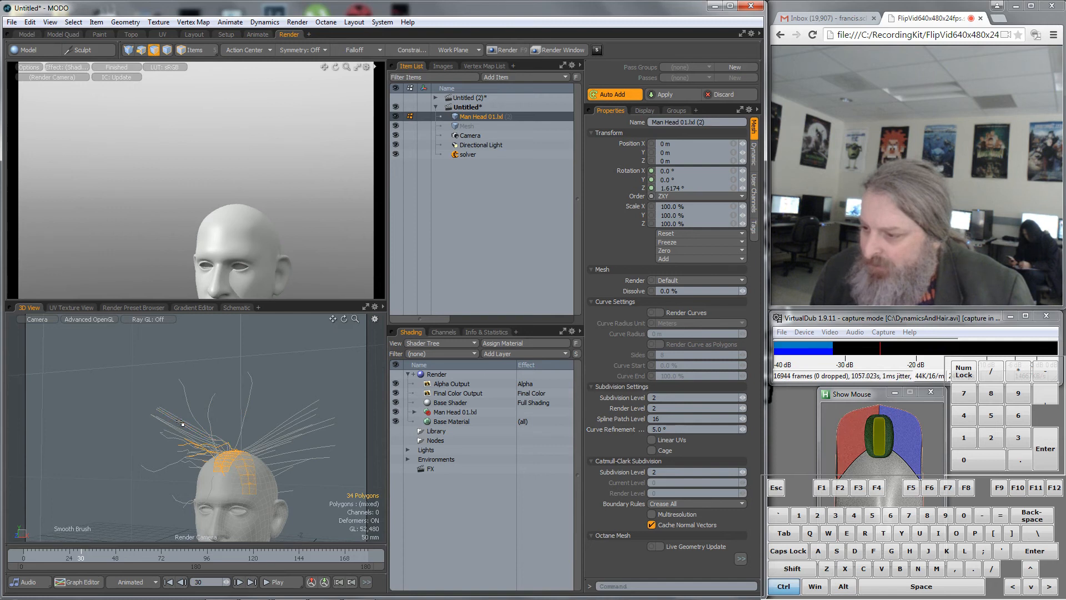
pyautogui.moveTo(195, 441); pyautogui.dragTo(260, 471, button='middle')
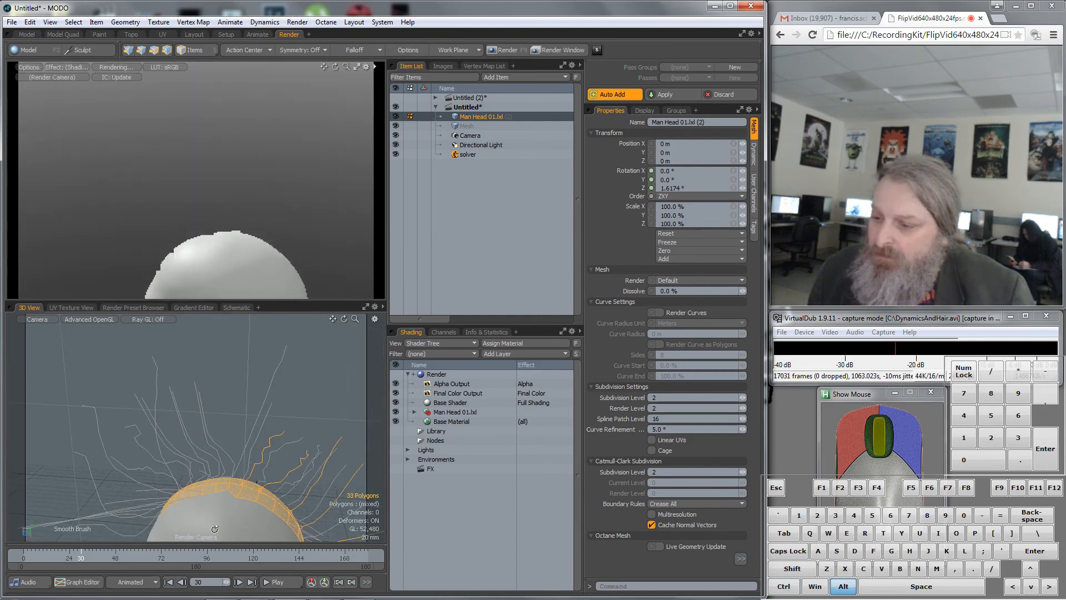
pyautogui.click(257, 470)
pyautogui.click(288, 471)
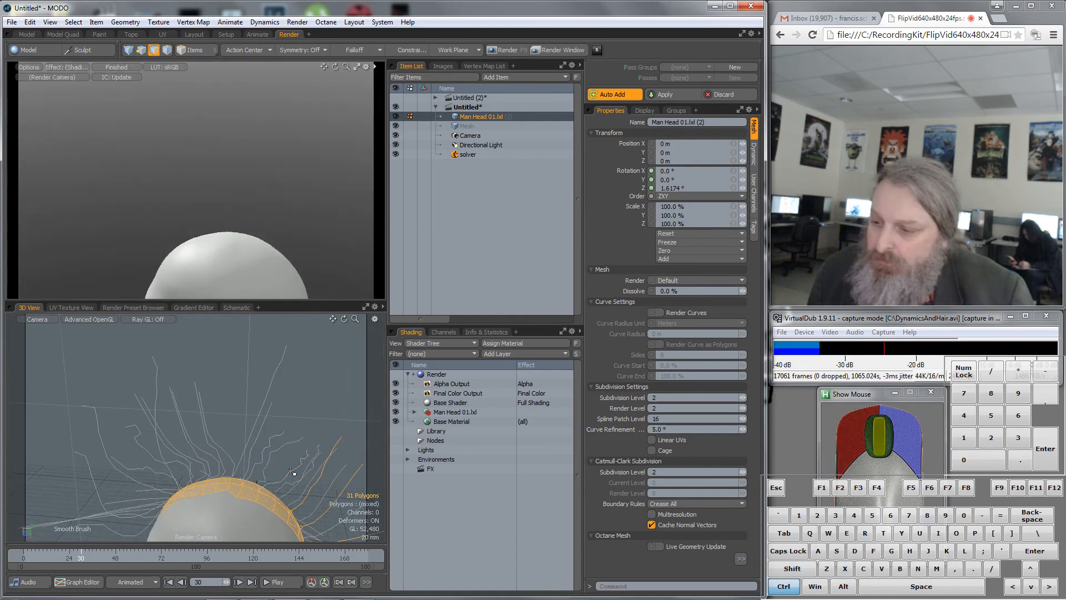
pyautogui.moveTo(338, 442); pyautogui.dragTo(360, 467)
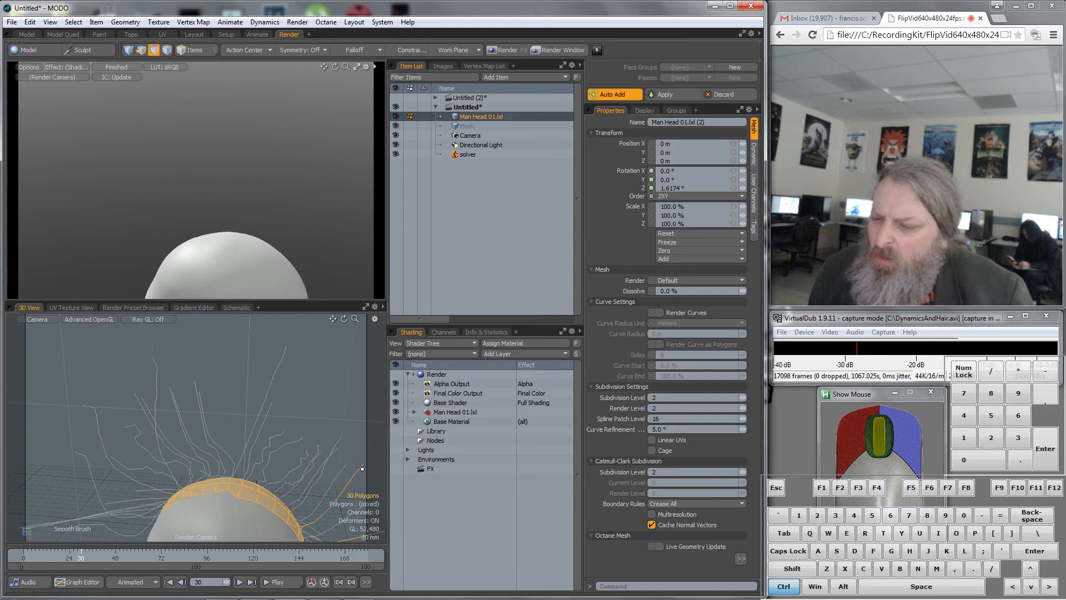
pyautogui.moveTo(353, 475); pyautogui.dragTo(299, 494, button='middle')
pyautogui.keyDown('ctrl'); pyautogui.click(298, 491); pyautogui.keyUp('ctrl')
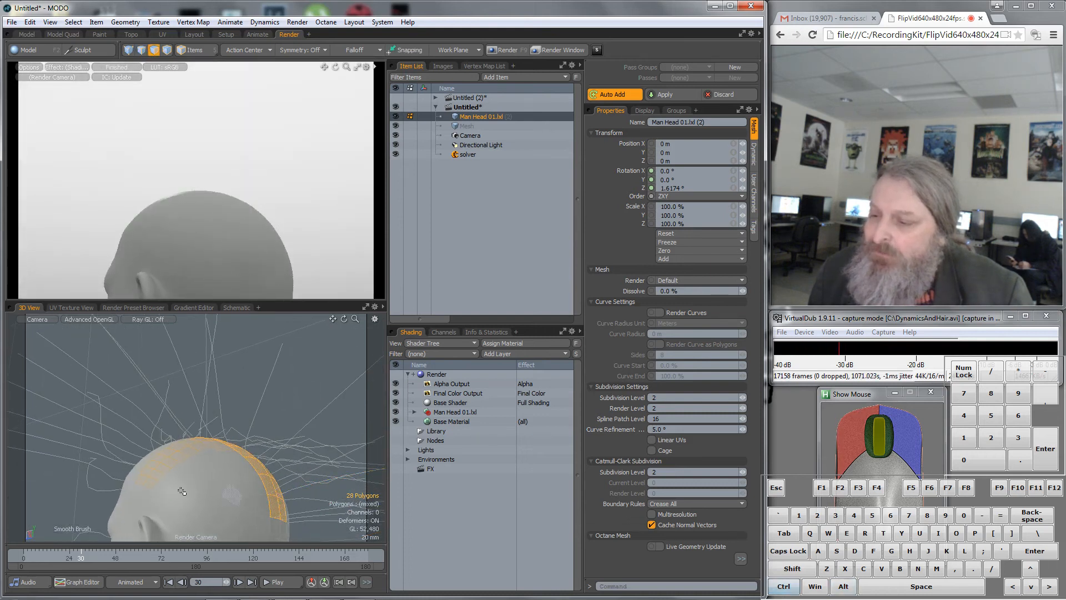
# Step: Assign a new material named Mohawk to the selected scalp polygons
pyautogui.press('n')
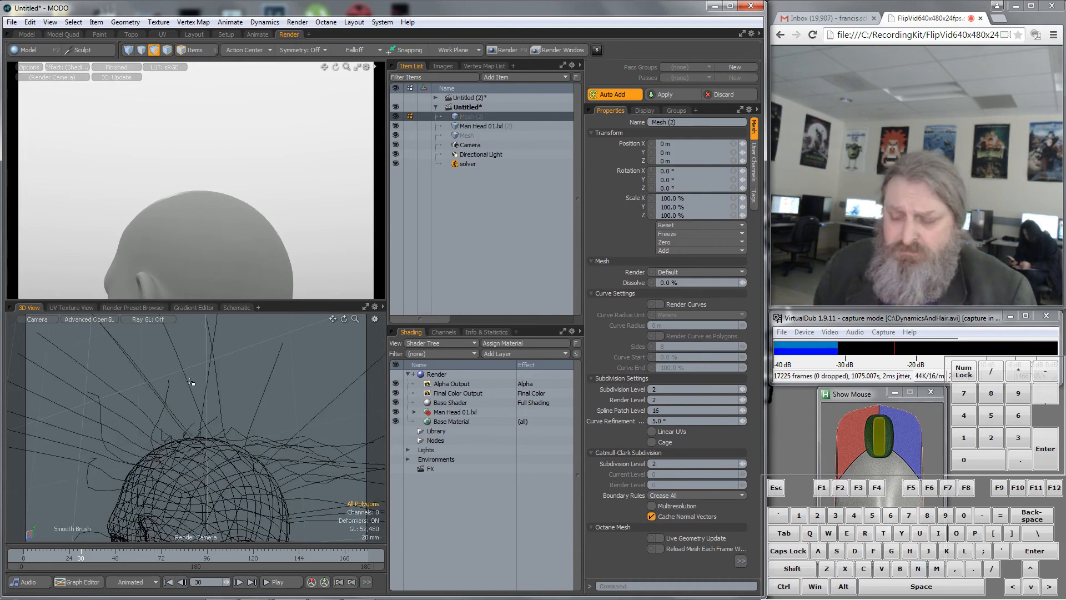
pyautogui.hotkey('ctrl', 'z')
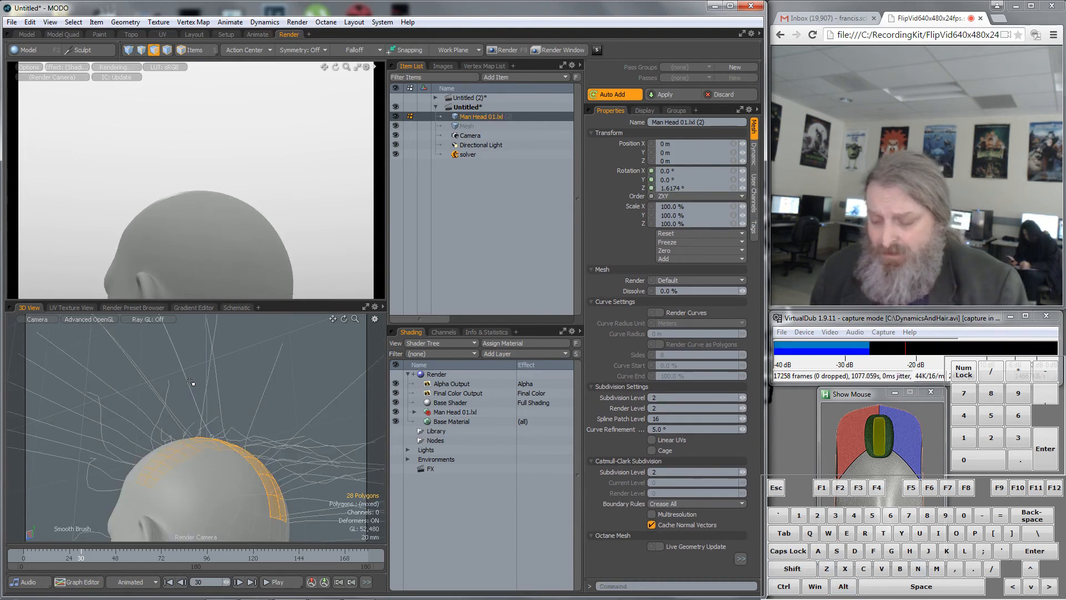
pyautogui.press('m')
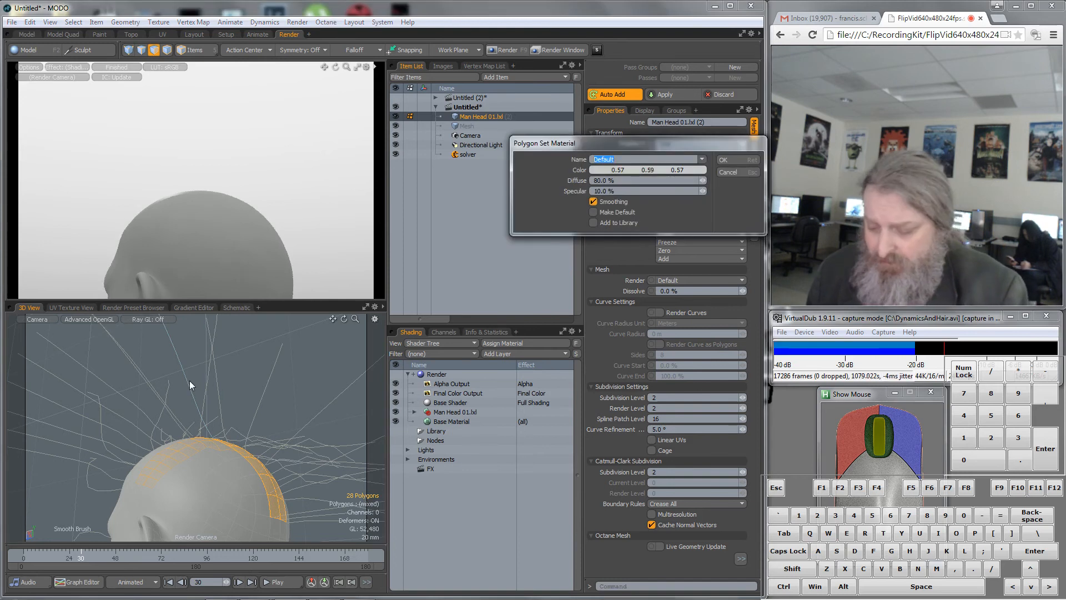
pyautogui.write('Mohawk')
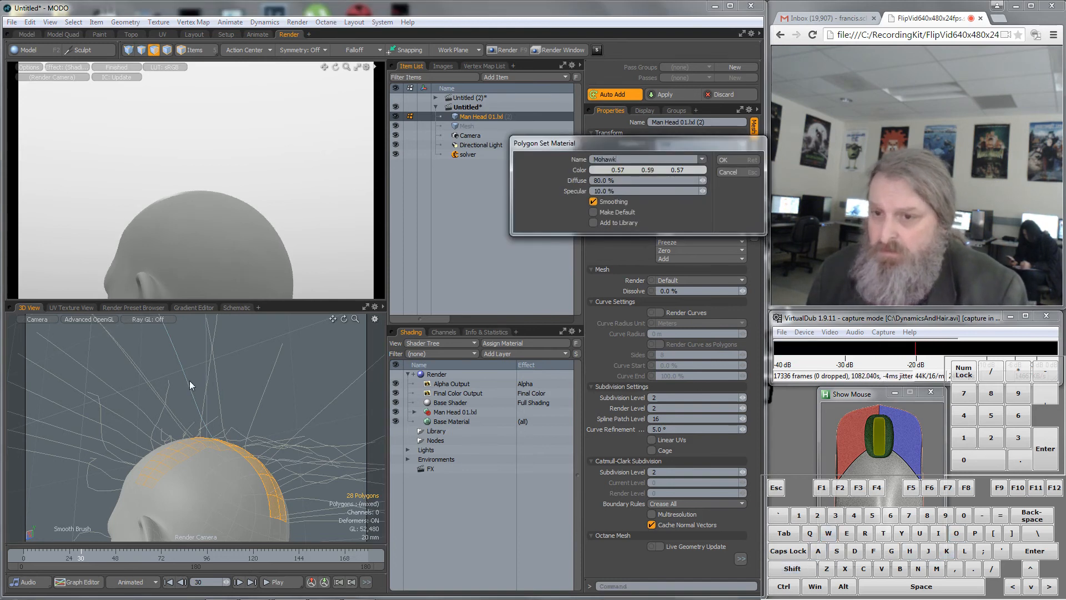
pyautogui.press('Return')
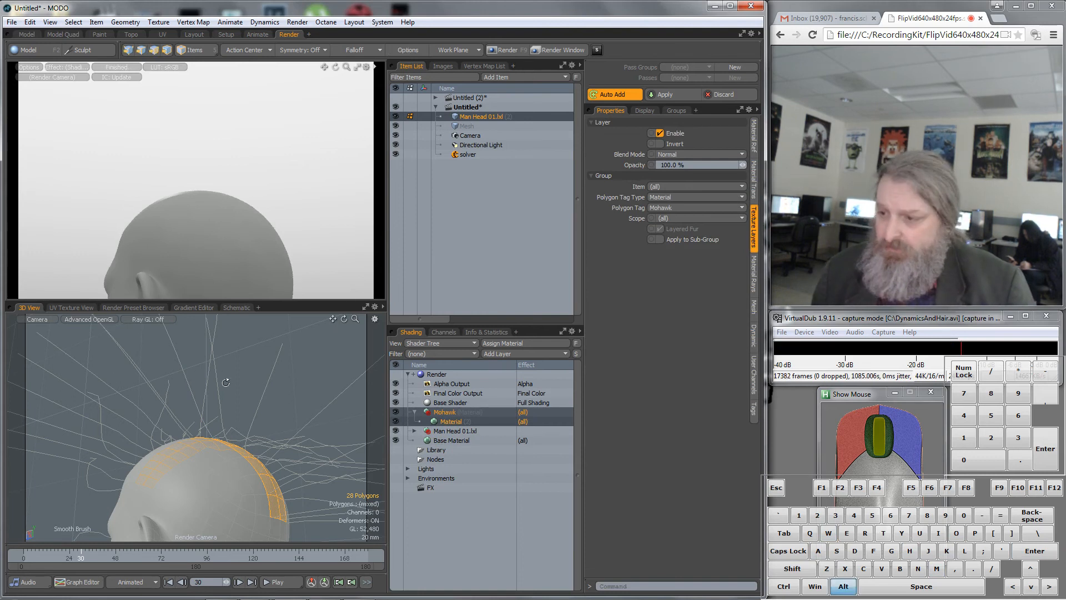
# Step: Apply the Black Hair Smooth preset from Hair Guides Range to the mohawk strip with automatic fur sizing, and preview it at frames 67 and 15
pyautogui.keyDown('alt'); pyautogui.moveTo(224, 385); pyautogui.dragTo(364, 533); pyautogui.keyUp('alt')
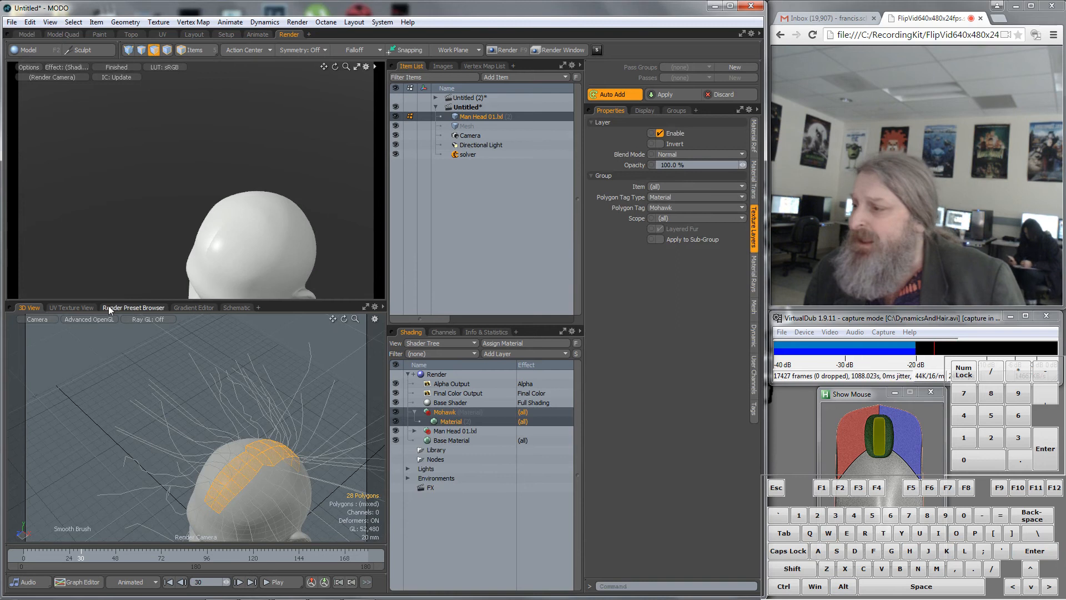
pyautogui.click(148, 307)
pyautogui.keyDown('alt'); pyautogui.moveTo(238, 265); pyautogui.dragTo(258, 251); pyautogui.keyUp('alt')
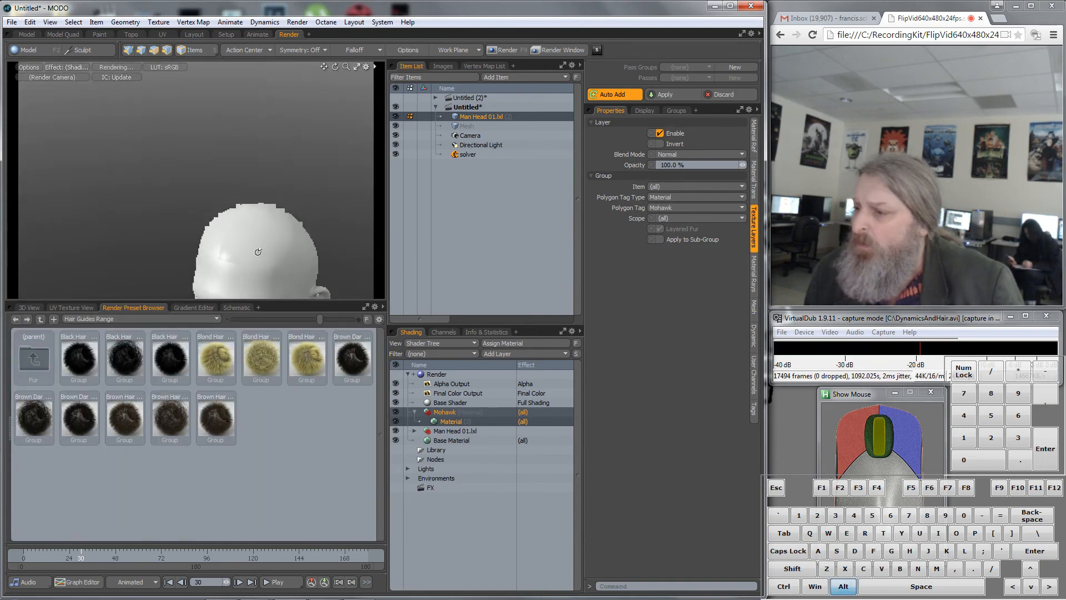
pyautogui.click(129, 319)
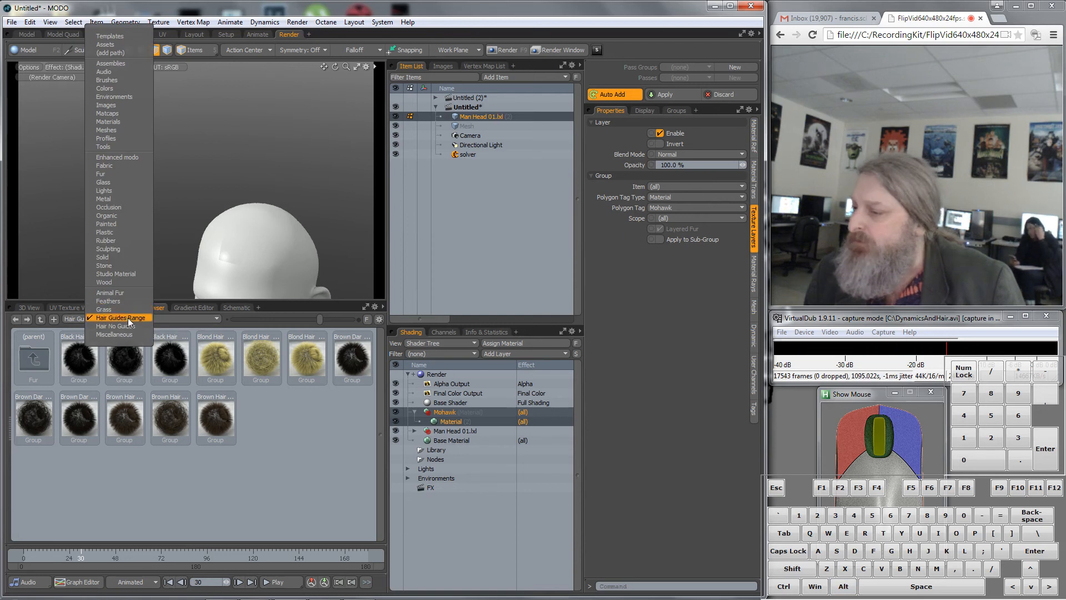
pyautogui.click(165, 355)
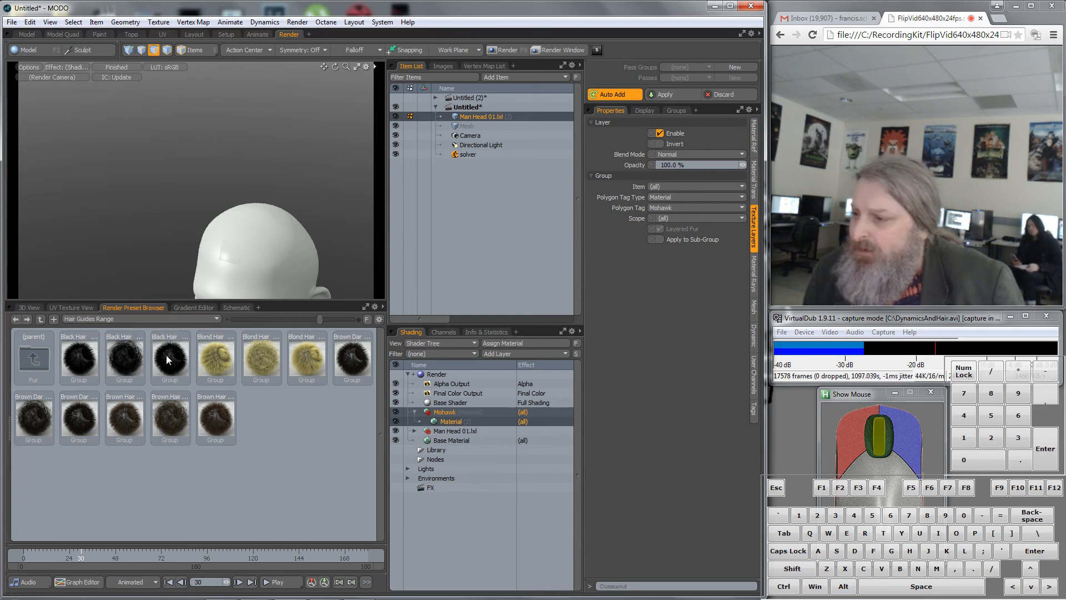
pyautogui.moveTo(222, 255); pyautogui.dragTo(228, 242)
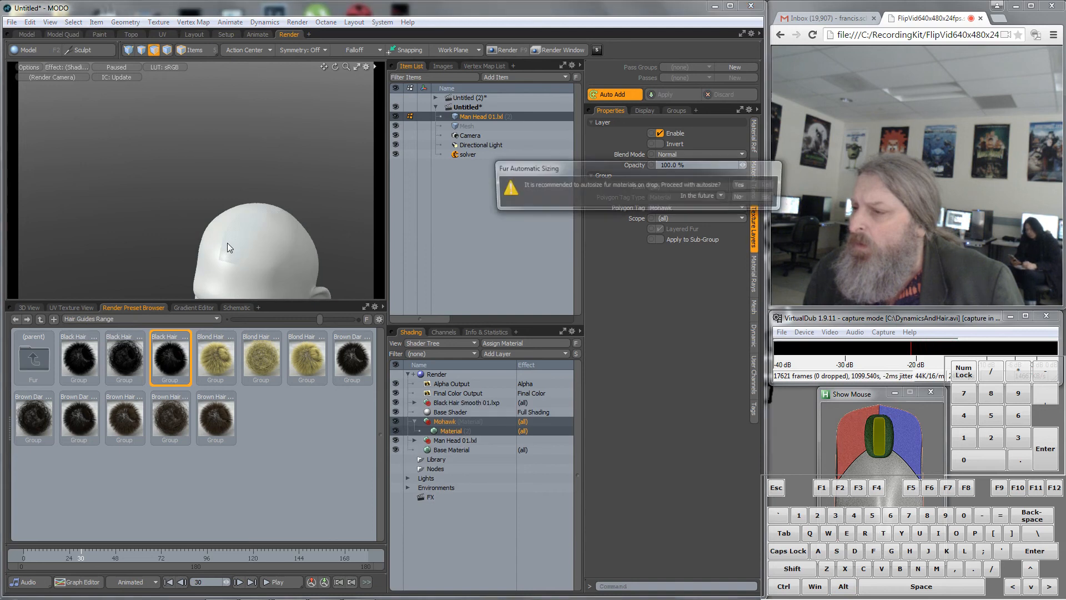
pyautogui.click(744, 185)
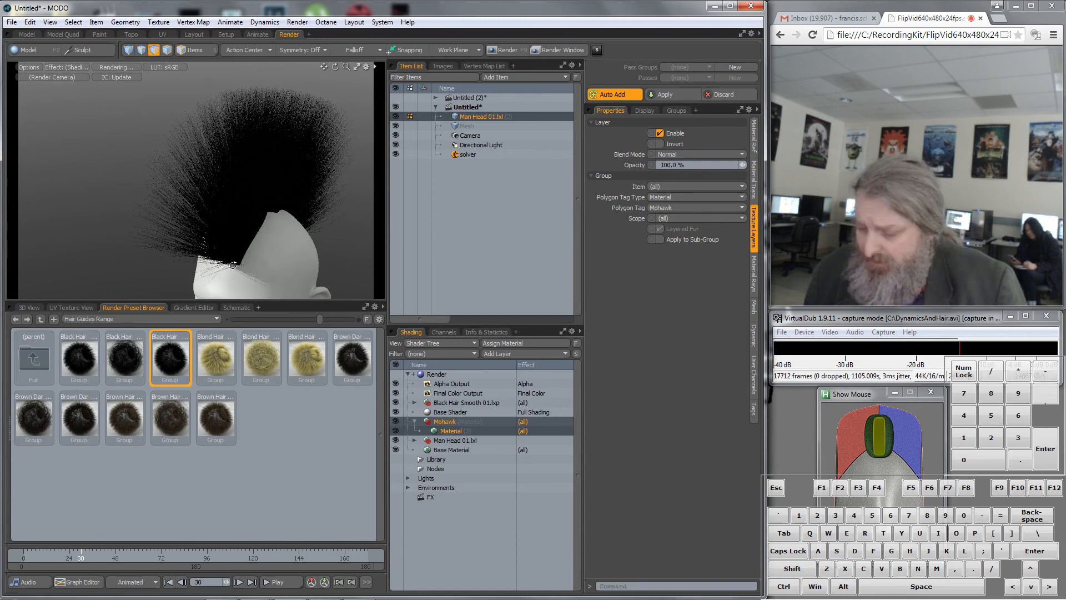
pyautogui.keyDown('alt'); pyautogui.moveTo(232, 265); pyautogui.dragTo(154, 558); pyautogui.keyUp('alt')
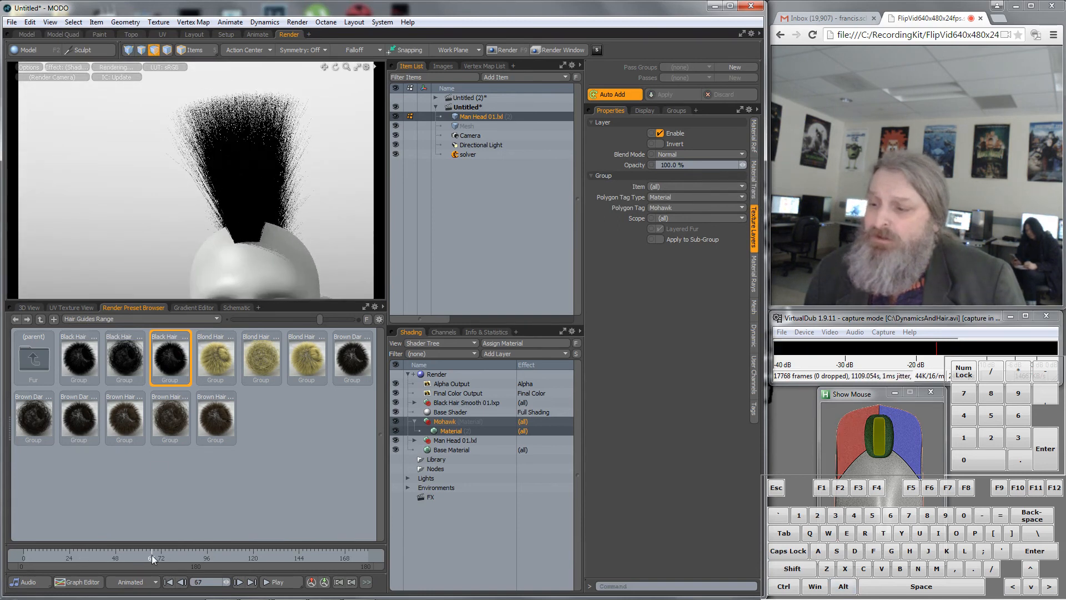
pyautogui.click(52, 557)
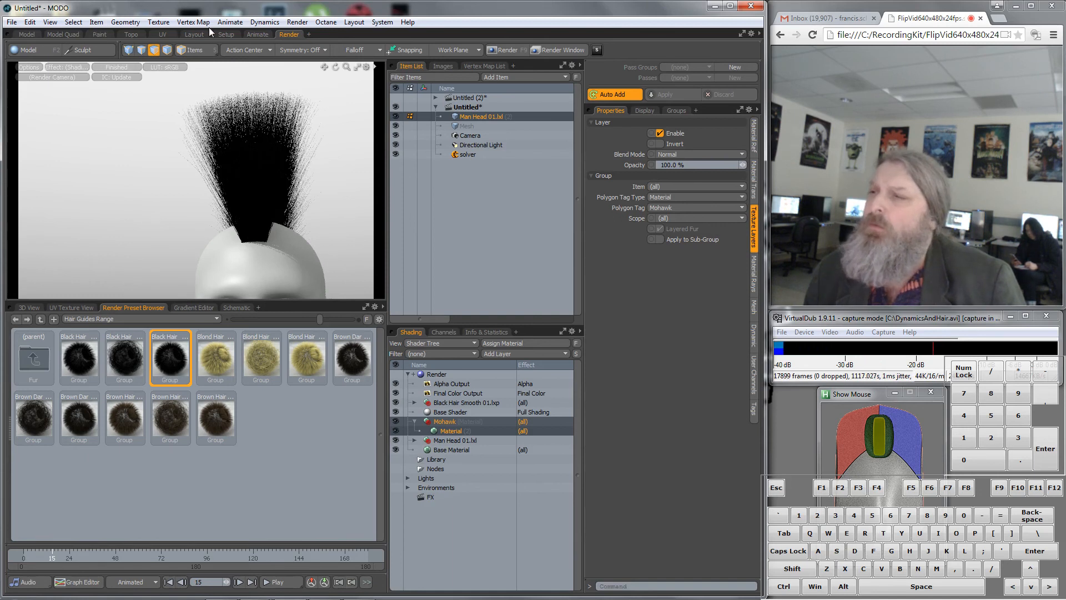
# Step: Replace the scalp polygon selection with the outward-splaying guide curves along both sides and the back of the mohawk
pyautogui.click(225, 34)
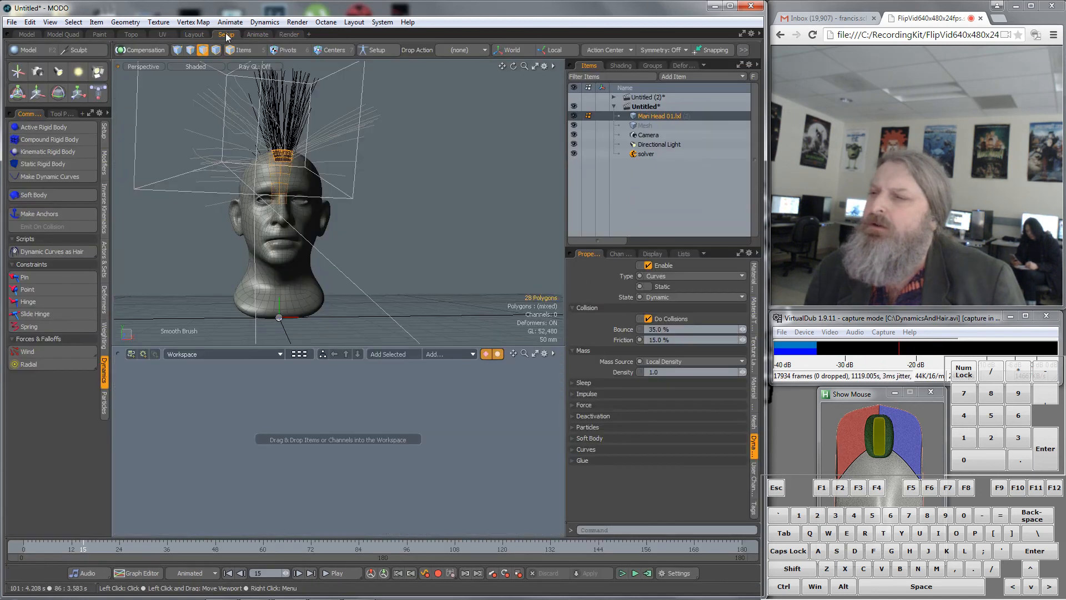
pyautogui.scroll(-3, 332, 144)
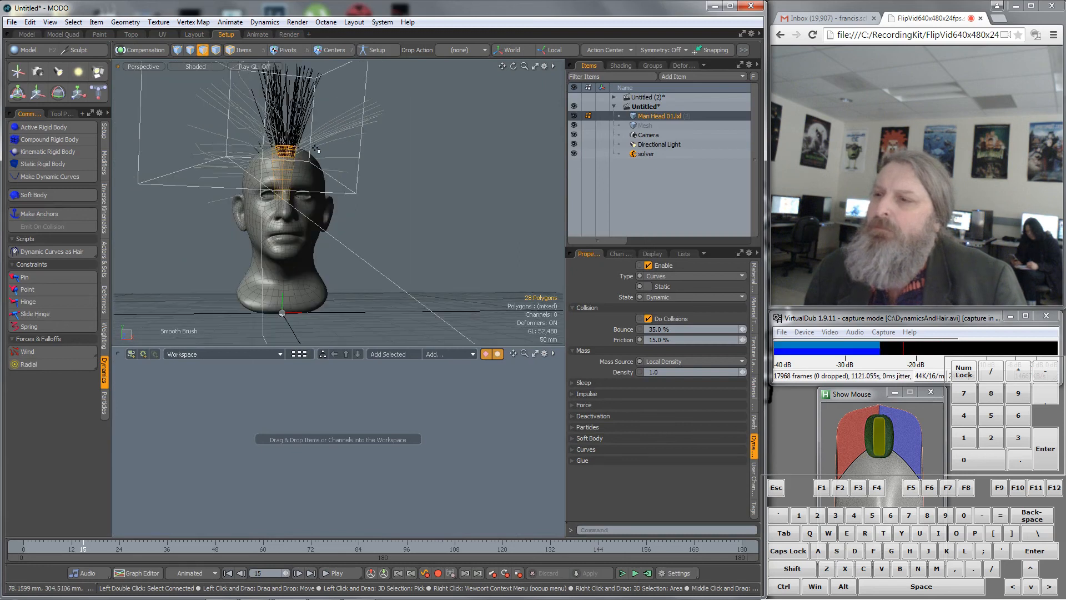
pyautogui.click(334, 129)
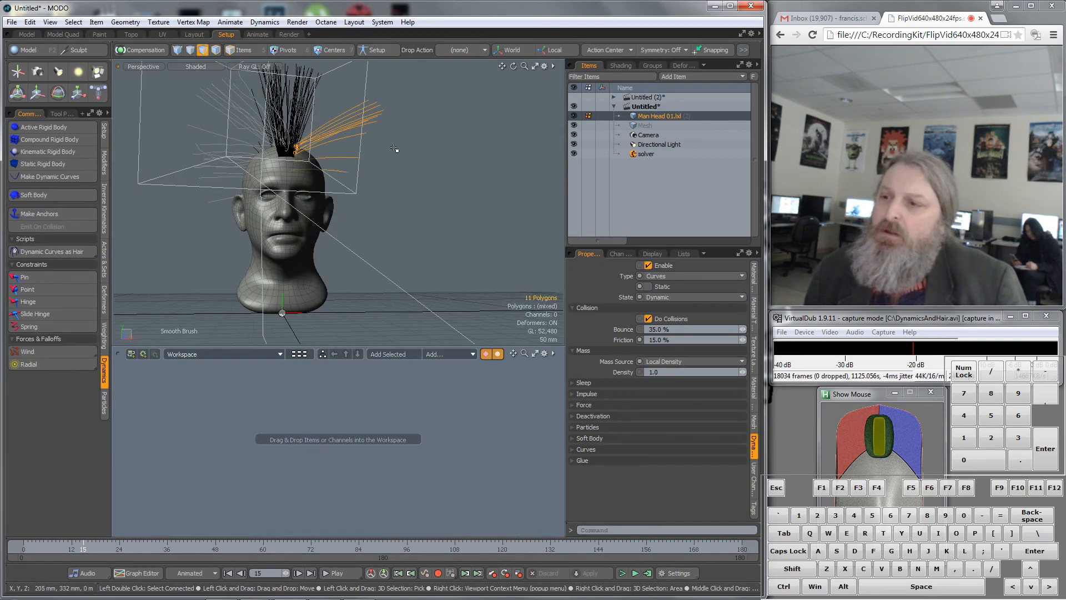
pyautogui.keyDown('alt'); pyautogui.moveTo(391, 147); pyautogui.dragTo(235, 172); pyautogui.keyUp('alt')
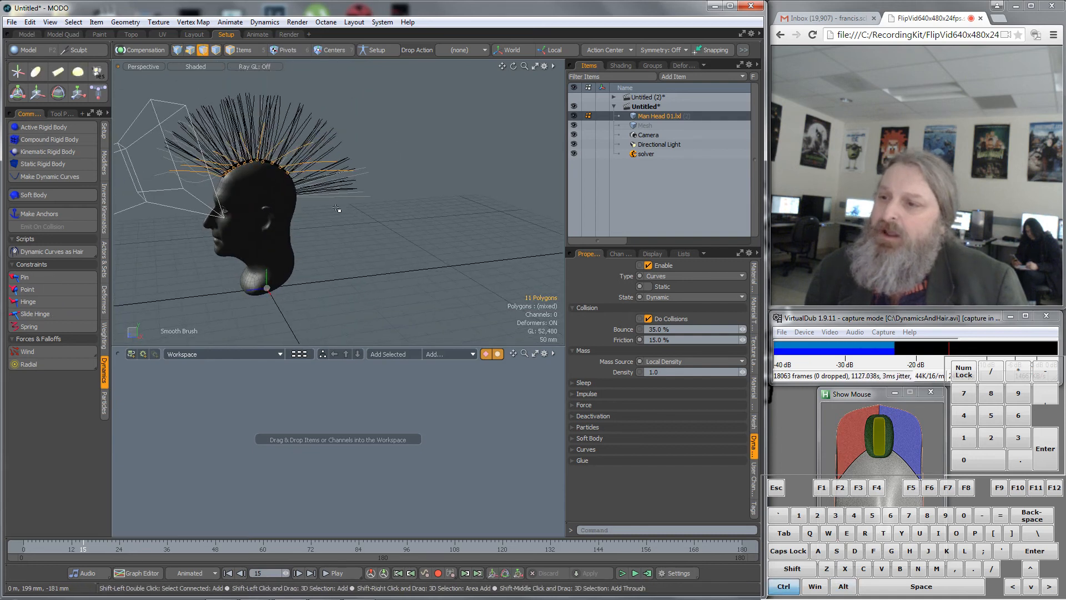
pyautogui.keyDown('shift'); pyautogui.moveTo(338, 210); pyautogui.dragTo(327, 172); pyautogui.keyUp('shift')
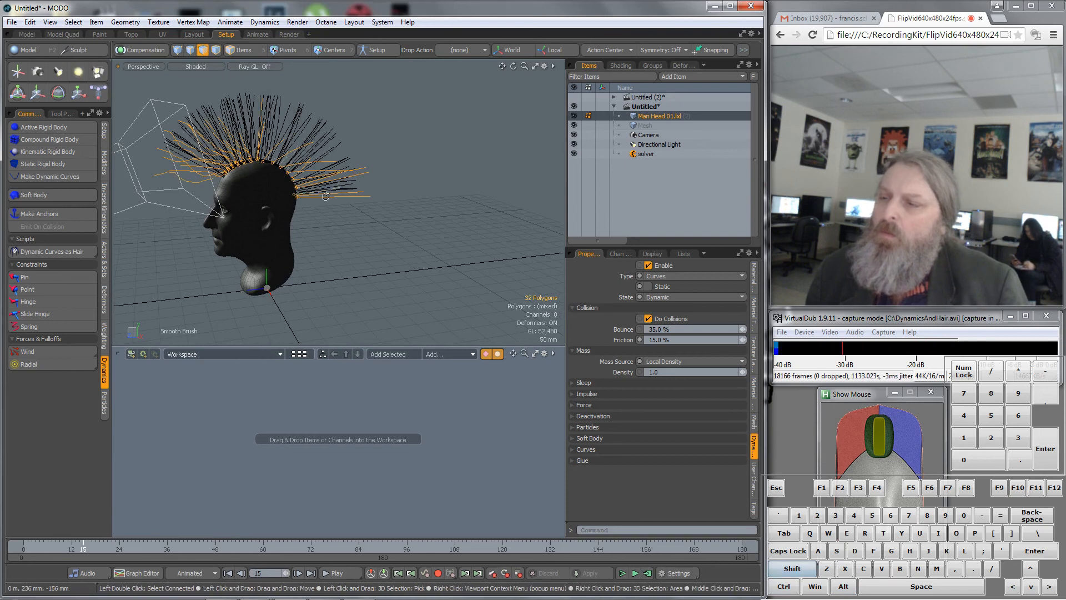
pyautogui.moveTo(335, 180)
pyautogui.keyDown('alt'); pyautogui.mouseDown()
pyautogui.moveTo(467, 200)
pyautogui.moveTo(519, 237)
pyautogui.moveTo(453, 289)
pyautogui.mouseUp(); pyautogui.keyUp('alt')
pyautogui.moveTo(239, 248)
pyautogui.keyDown('shift'); pyautogui.mouseDown()
pyautogui.moveTo(243, 221)
pyautogui.moveTo(260, 293)
pyautogui.moveTo(388, 173)
pyautogui.moveTo(189, 201)
pyautogui.mouseUp(); pyautogui.keyUp('shift')
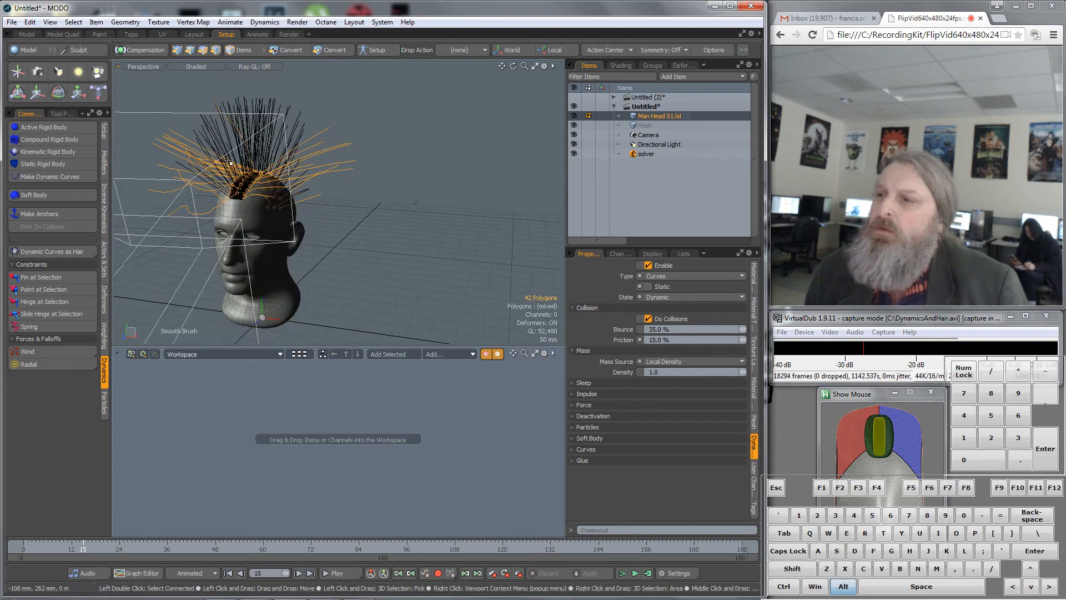
# Step: Apply the Black Hair Smooth preset to the selected guide curves with automatic fur sizing, and preview the hair at frame 107
pyautogui.click(289, 35)
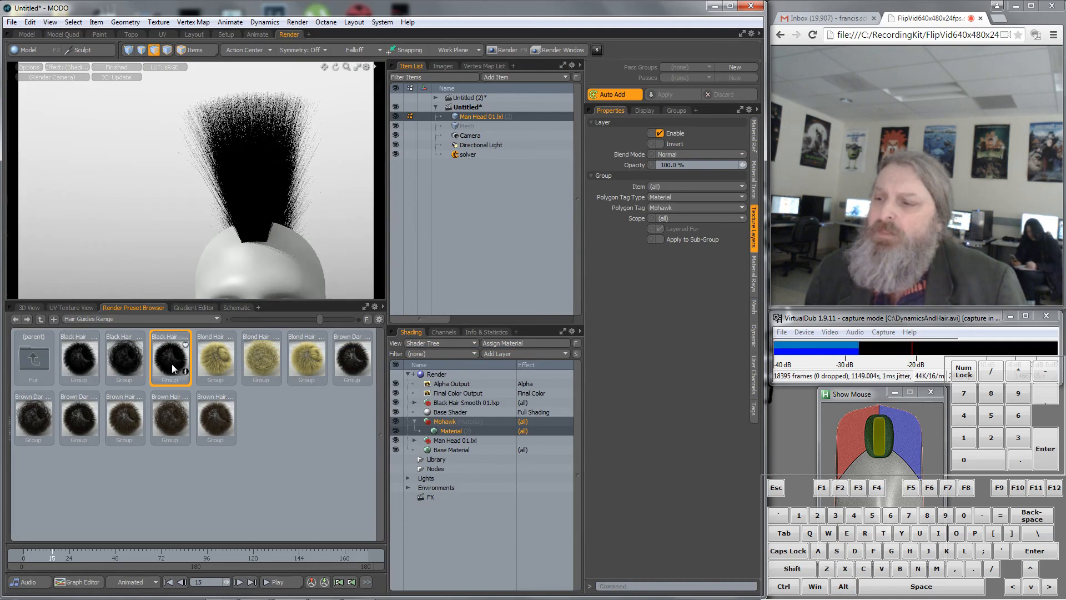
pyautogui.moveTo(171, 364); pyautogui.dragTo(247, 174)
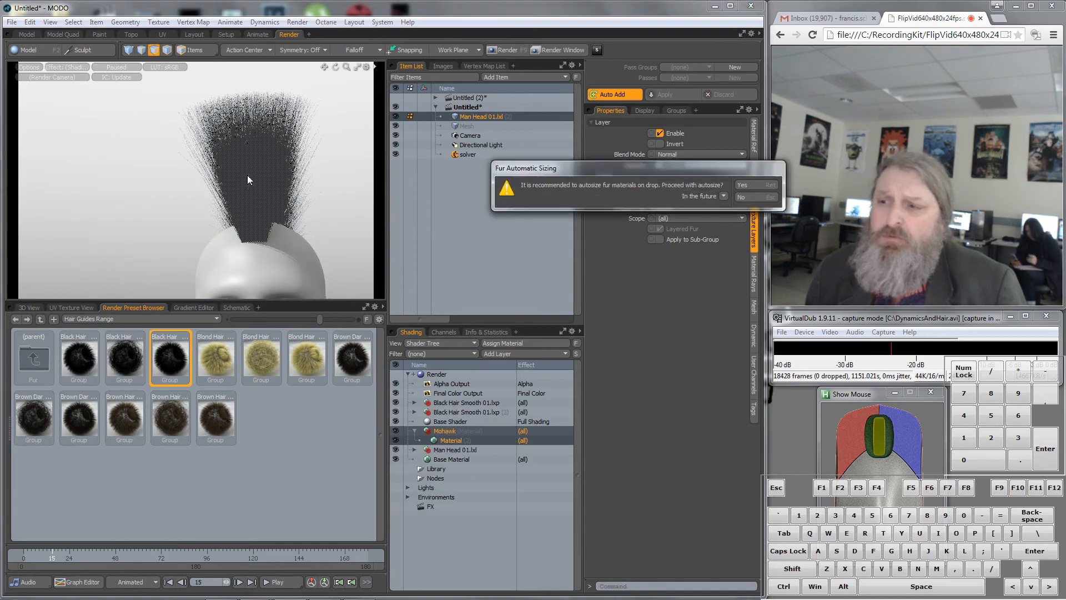
pyautogui.click(750, 186)
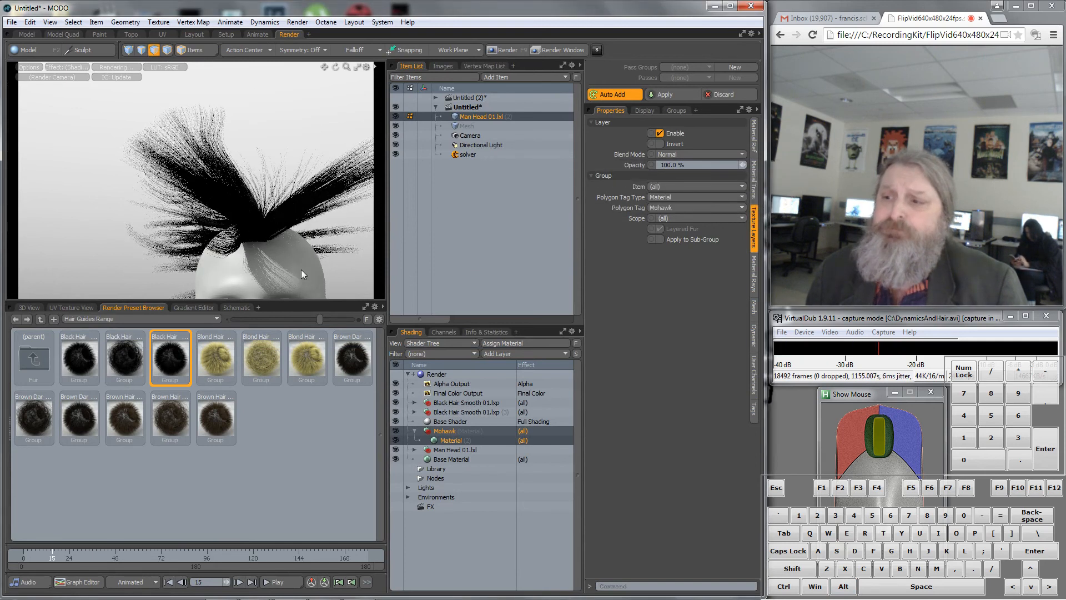
pyautogui.keyDown('alt'); pyautogui.moveTo(272, 248); pyautogui.dragTo(260, 223); pyautogui.keyUp('alt')
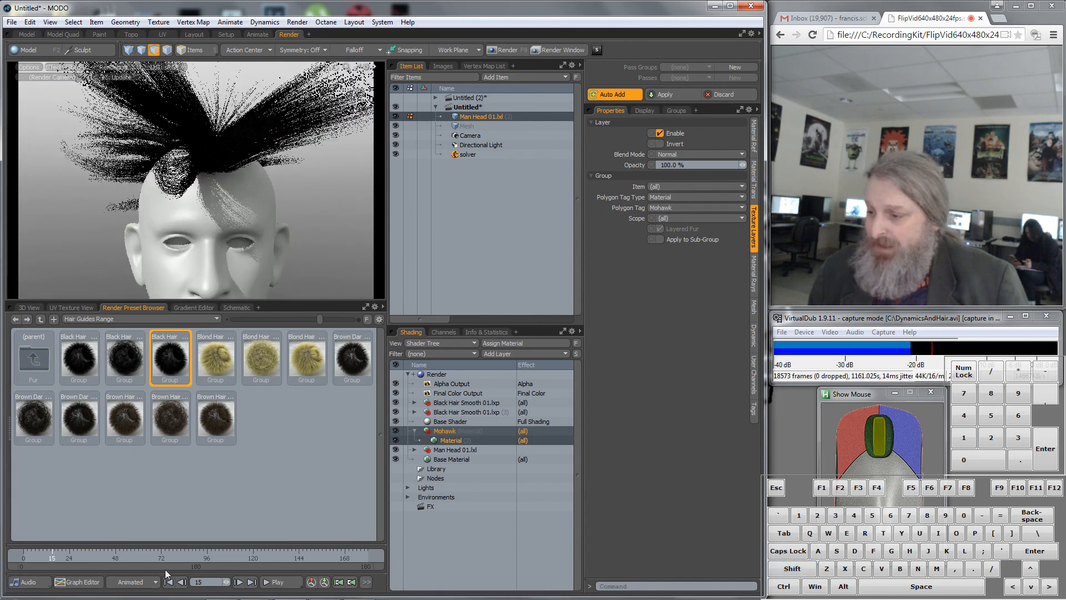
pyautogui.moveTo(264, 556); pyautogui.dragTo(228, 552)
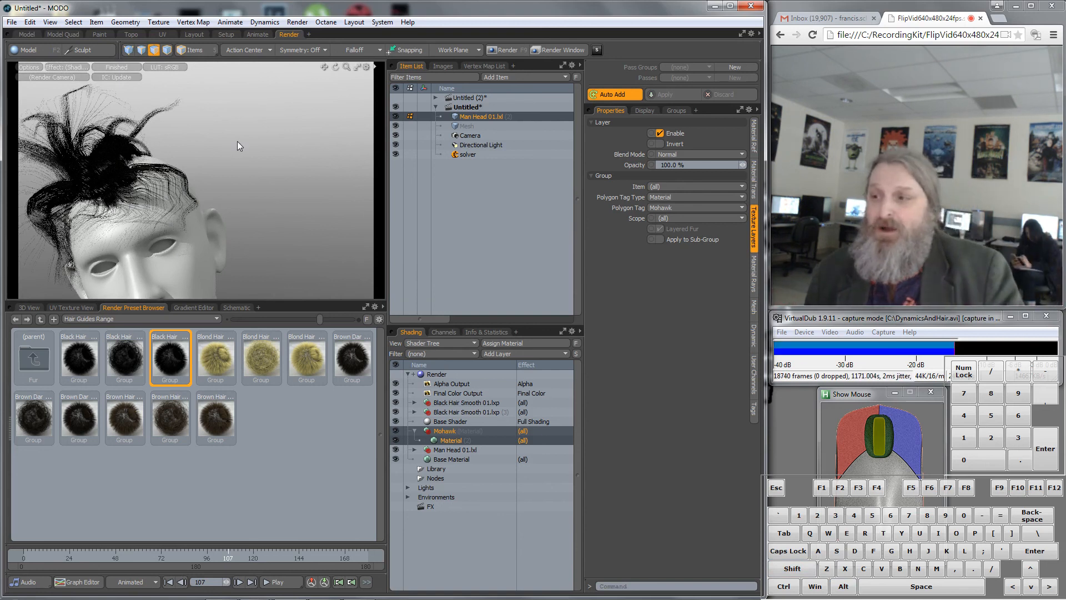
# Step: Set the geometry type of the Hair Smooth fur material in the uppermost Black Hair Smooth group to Strips
pyautogui.click(455, 422)
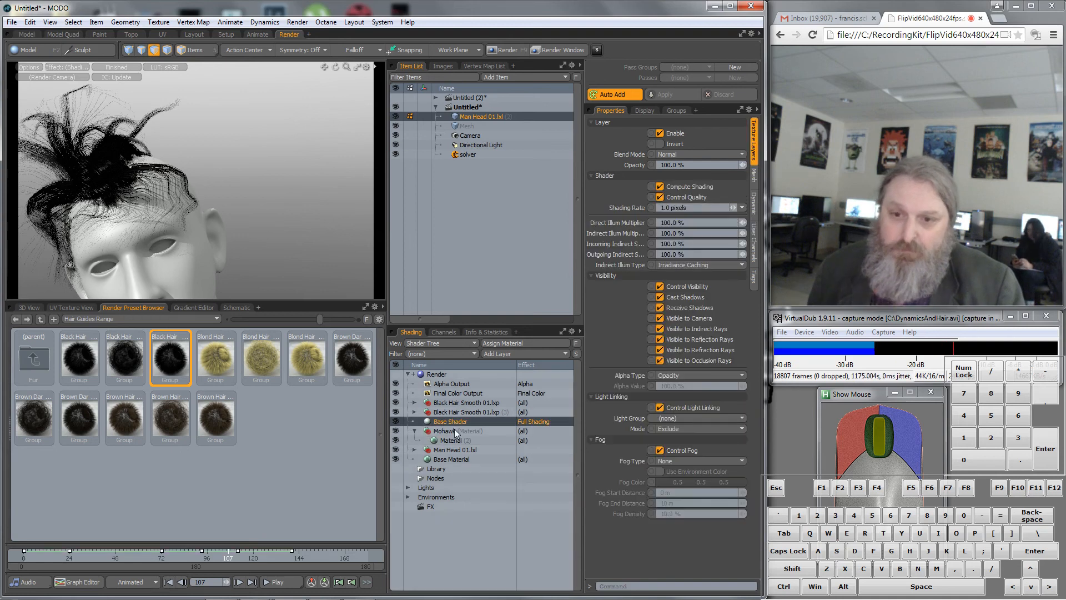
pyautogui.click(454, 429)
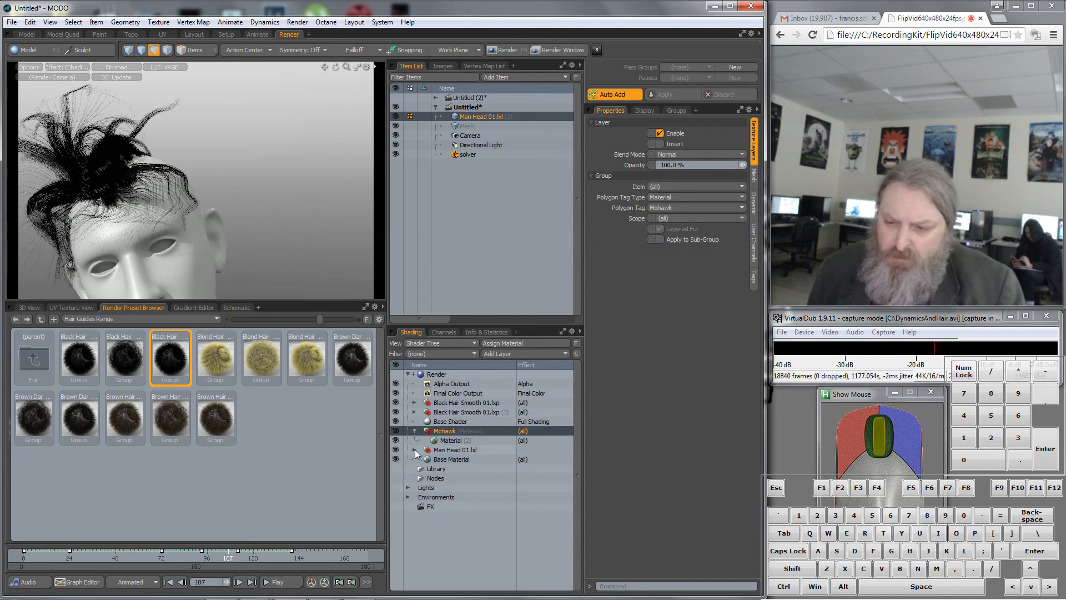
pyautogui.click(414, 403)
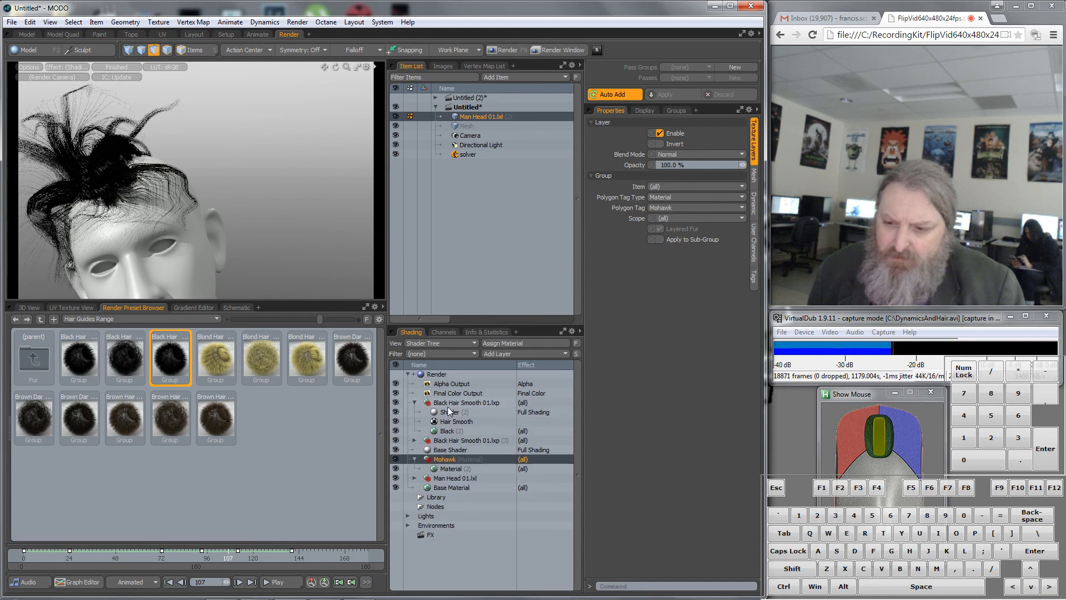
pyautogui.click(449, 431)
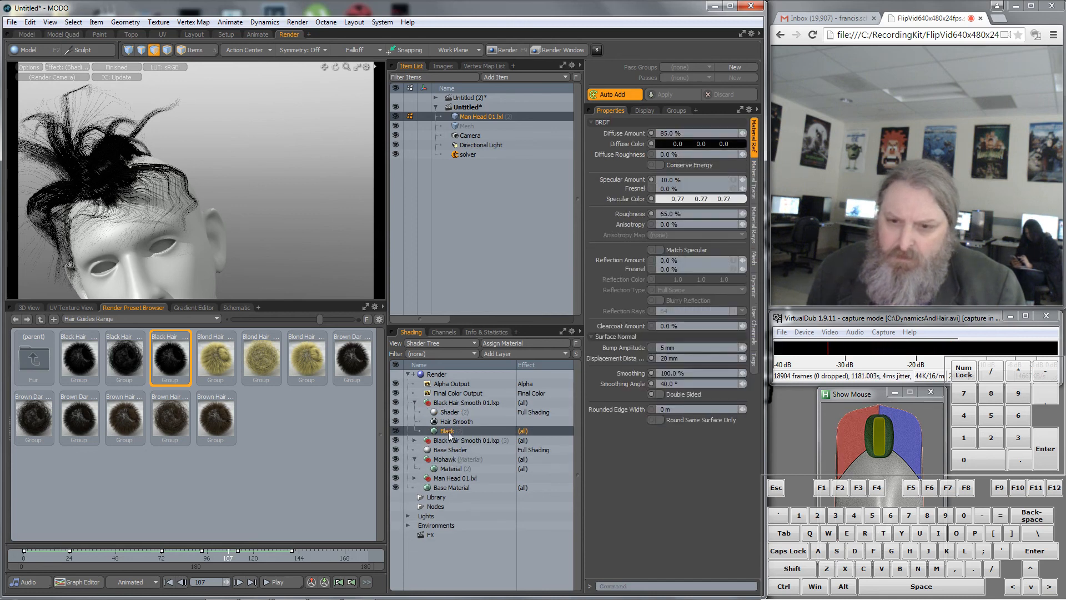
pyautogui.click(451, 412)
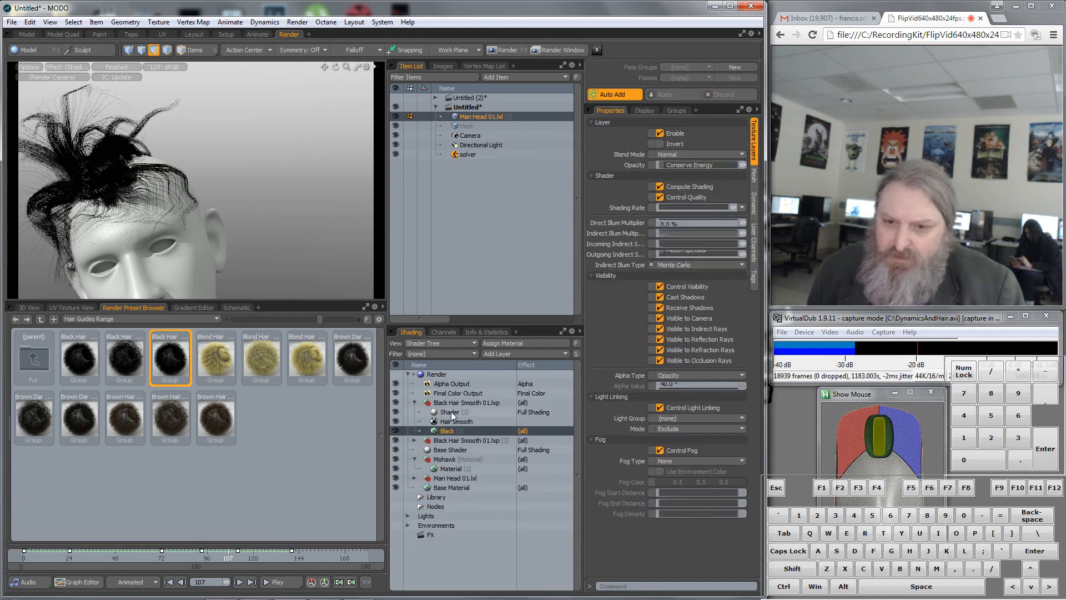
pyautogui.click(451, 403)
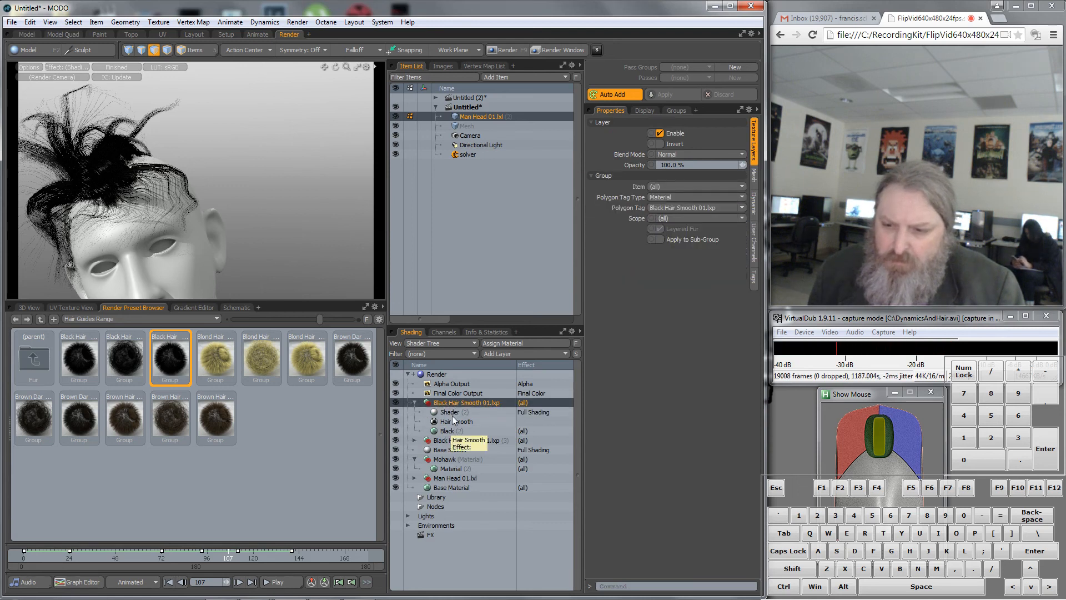
pyautogui.click(452, 415)
pyautogui.click(450, 423)
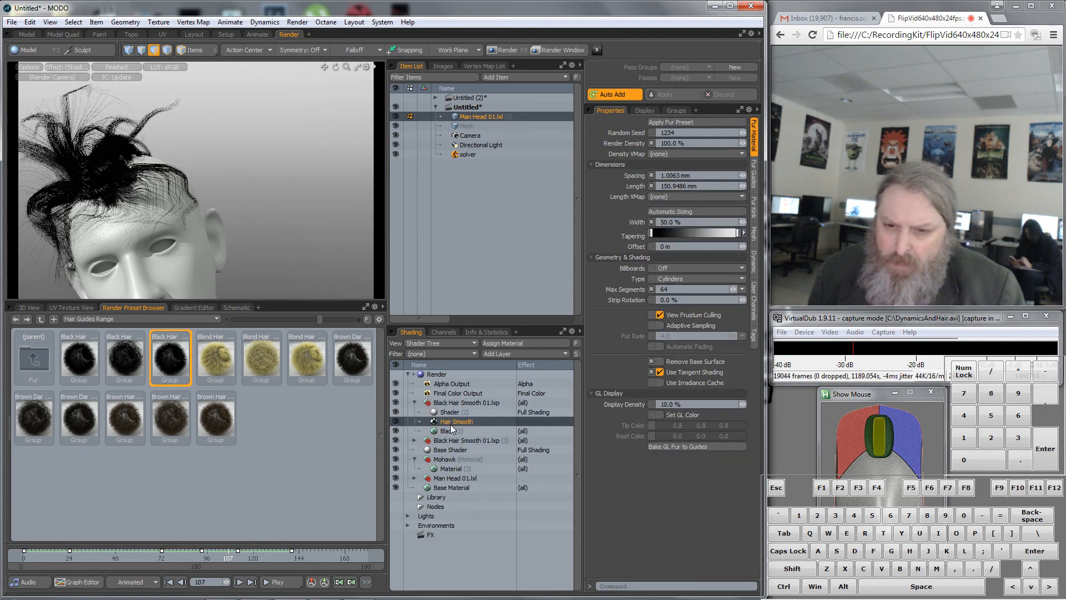
pyautogui.click(672, 279)
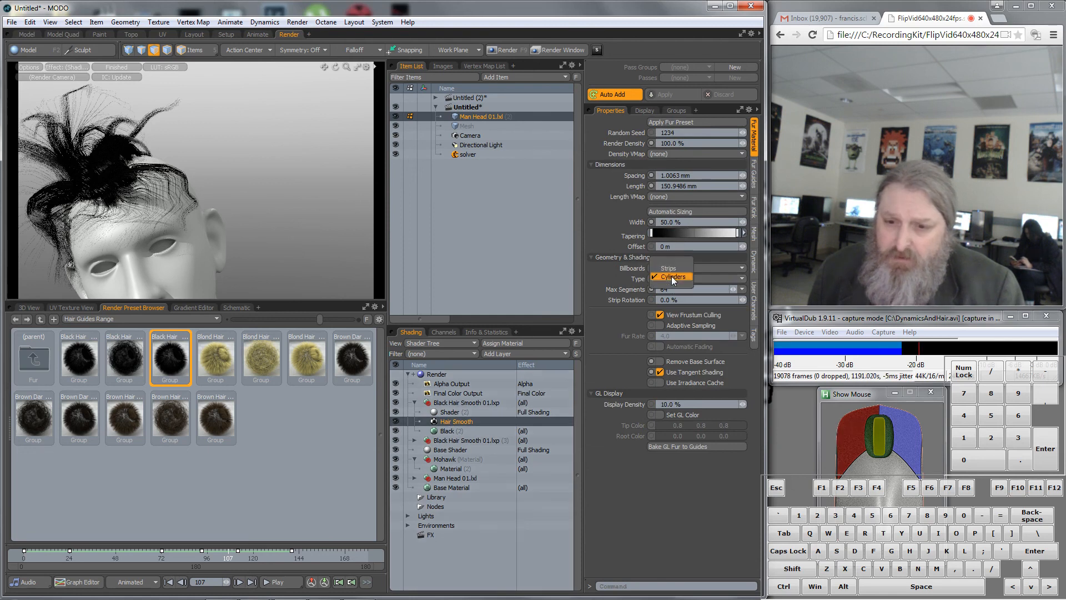
pyautogui.click(671, 269)
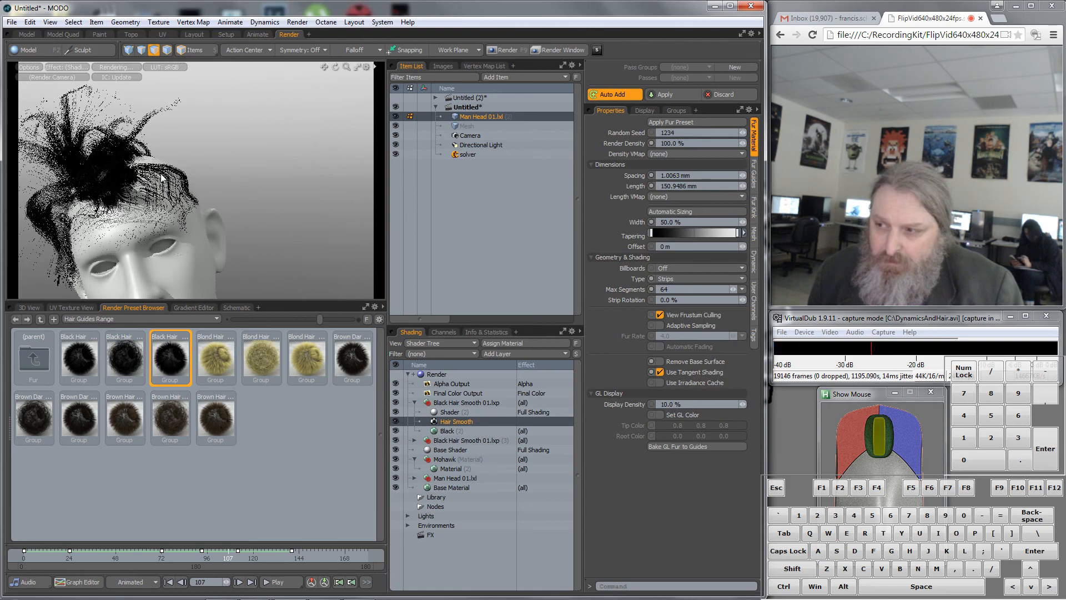
# Step: Set the Hair Smooth fur's maximum segments to 32 and its spacing to .5 mm
pyautogui.click(675, 290)
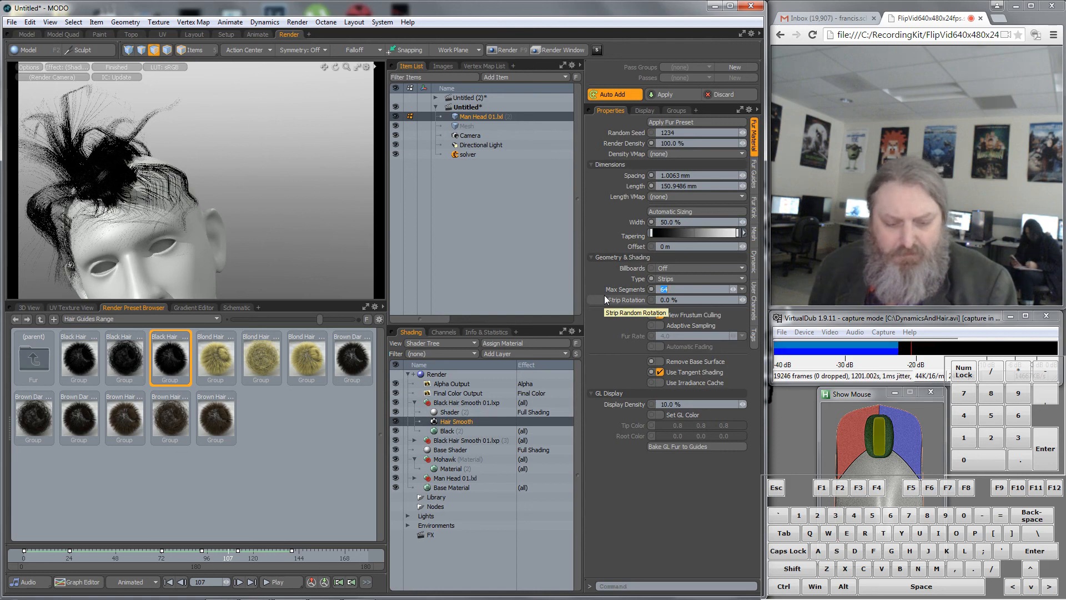
pyautogui.write('32')
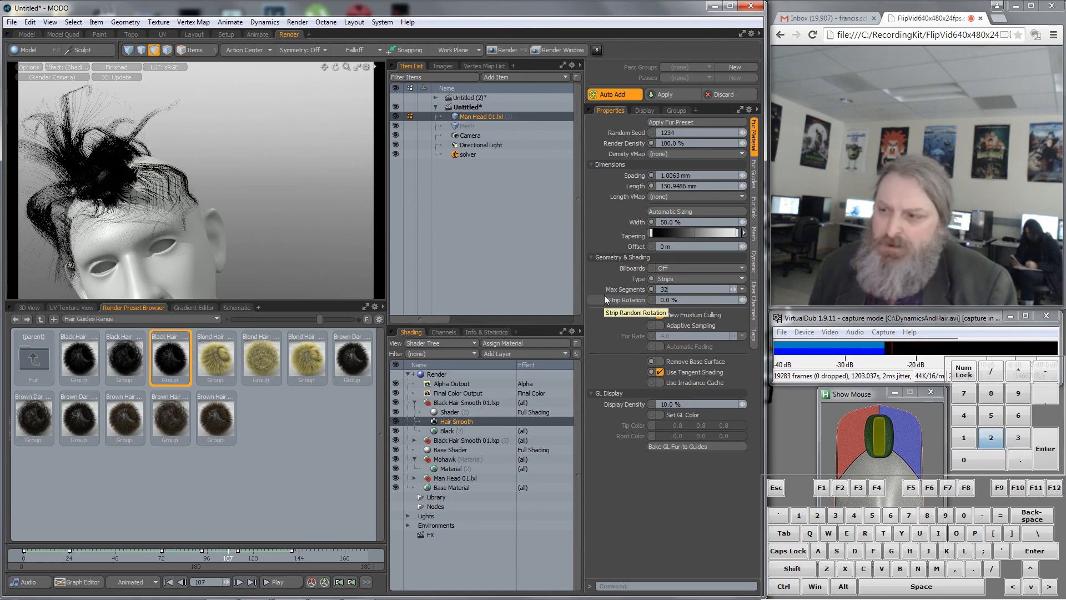
pyautogui.press('Return')
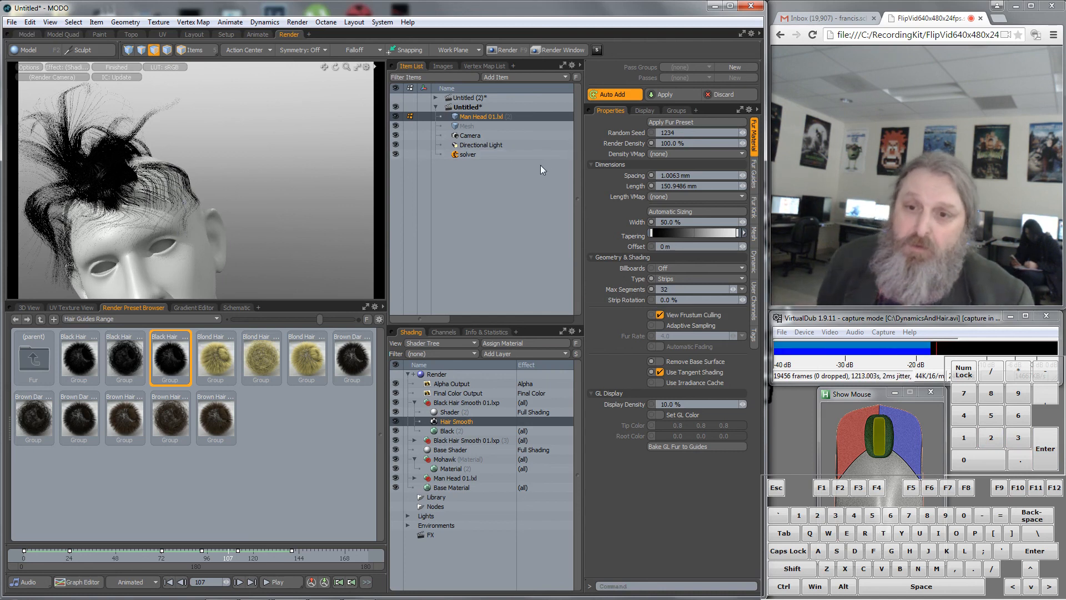
pyautogui.click(694, 174)
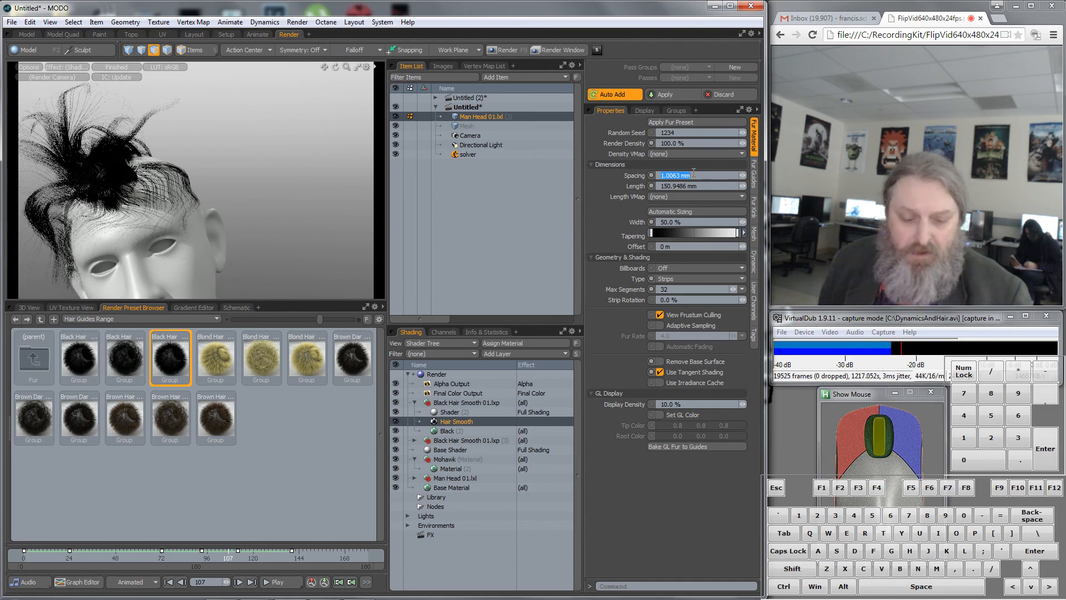
pyautogui.write('.')
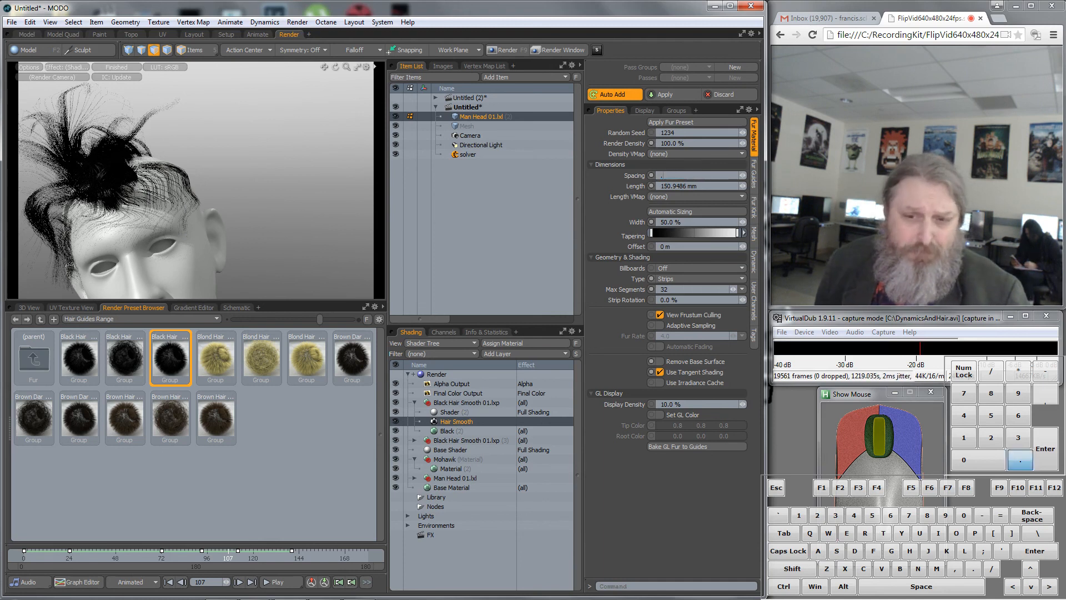
pyautogui.write('5mm')
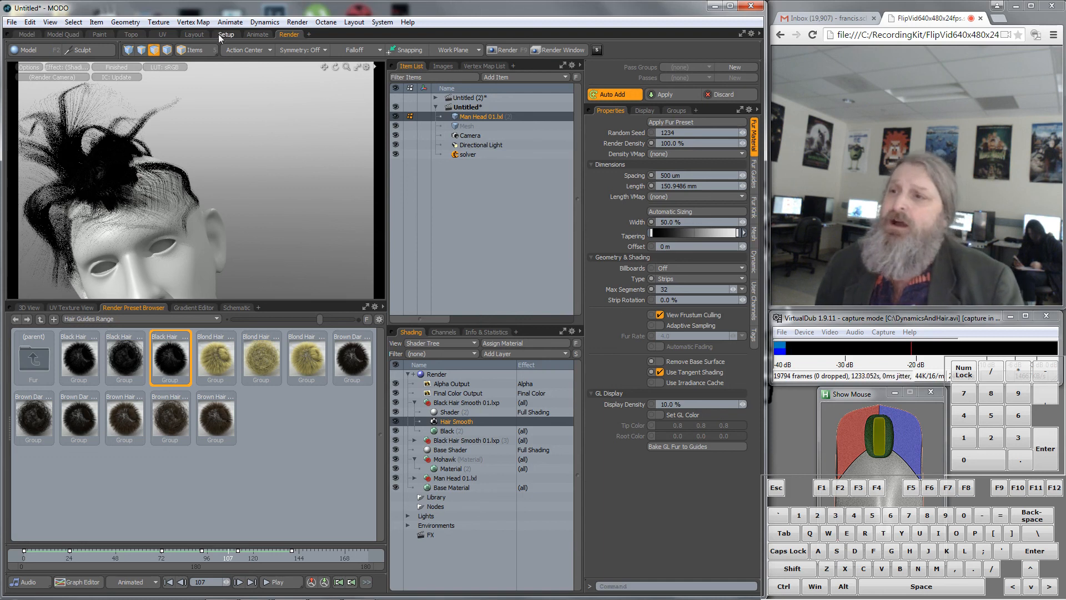
# Step: Return to the Setup layout and scrub to an earlier frame to examine the selected guide curves on the head
pyautogui.click(204, 34)
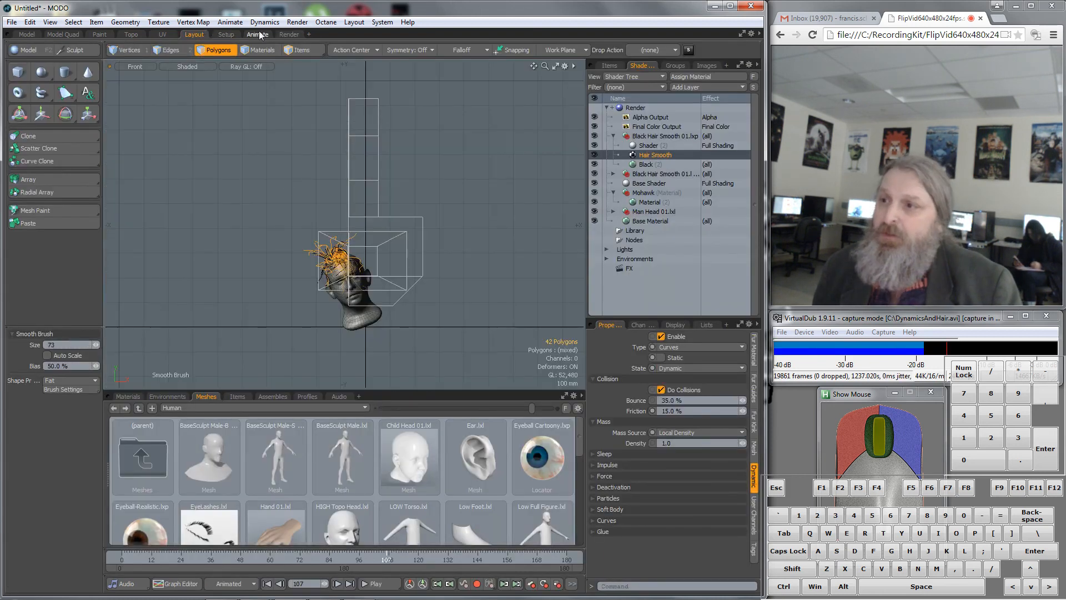
pyautogui.click(231, 34)
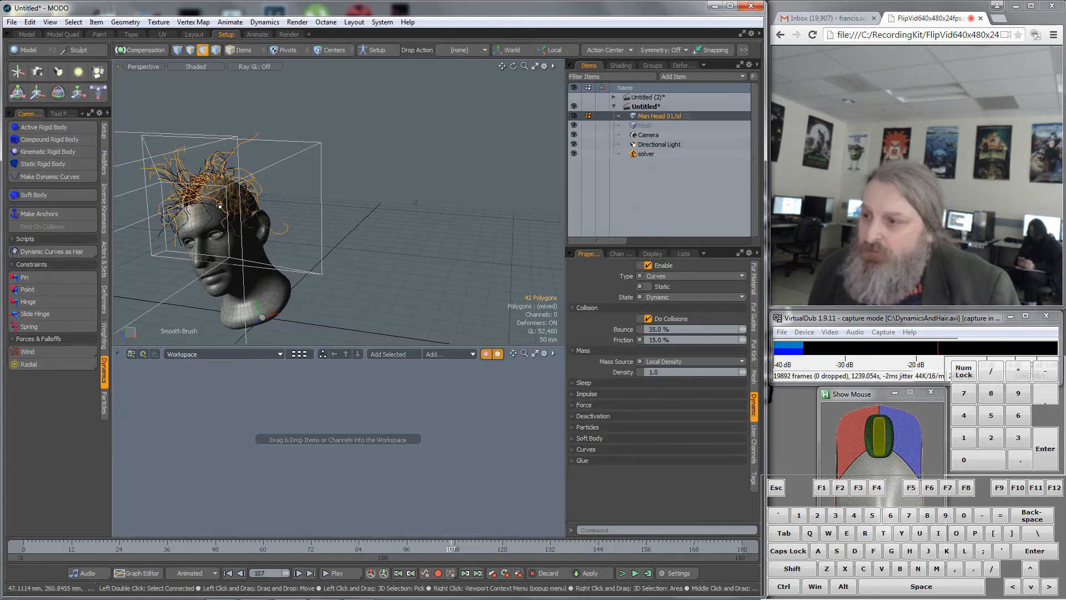
pyautogui.scroll(3, 217, 157)
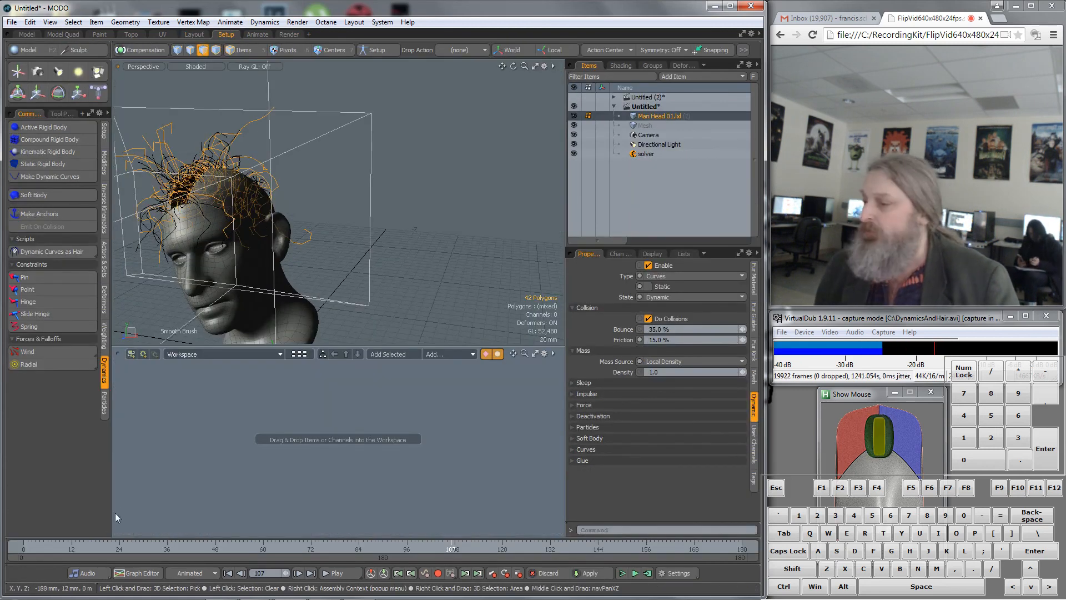
pyautogui.click(47, 546)
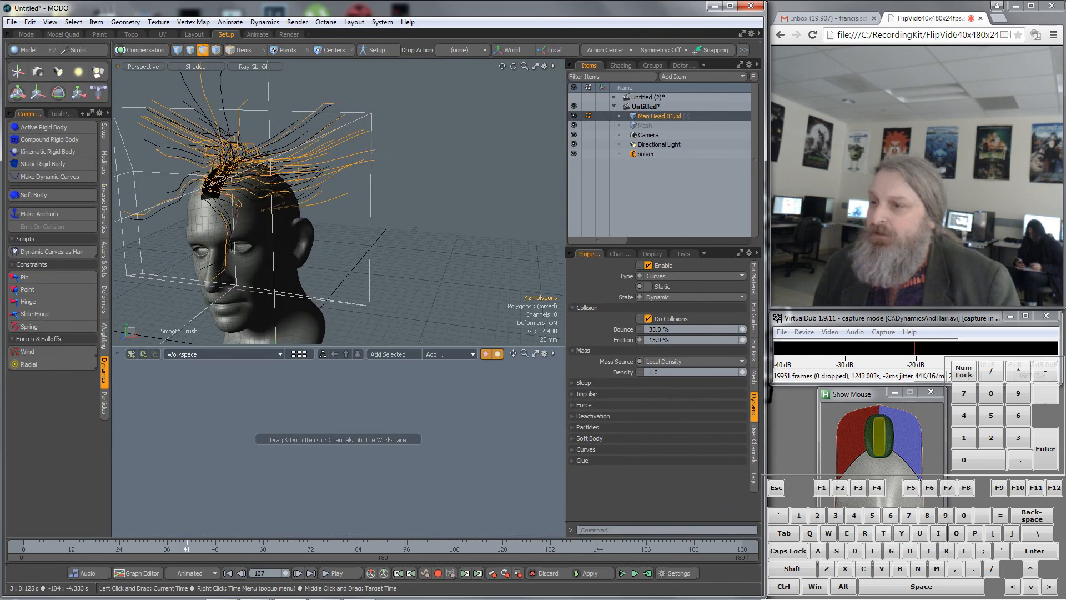